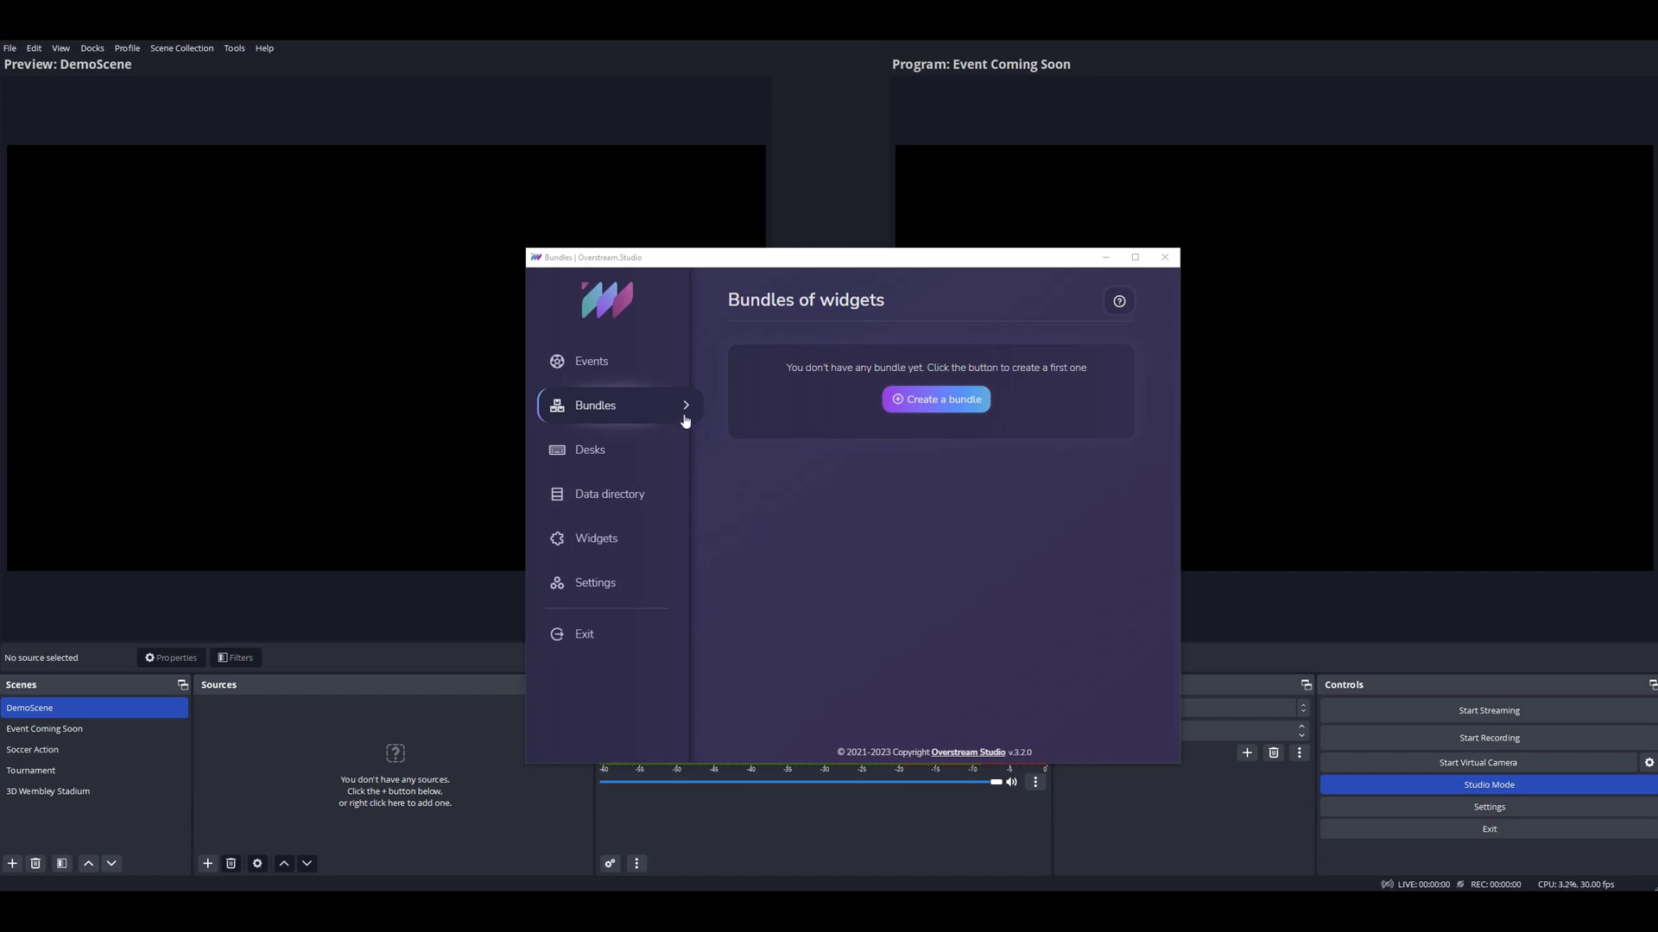
# Step: Create a new empty bundle called 'Demo' from the Bundles page and open its window
pyautogui.click(607, 407)
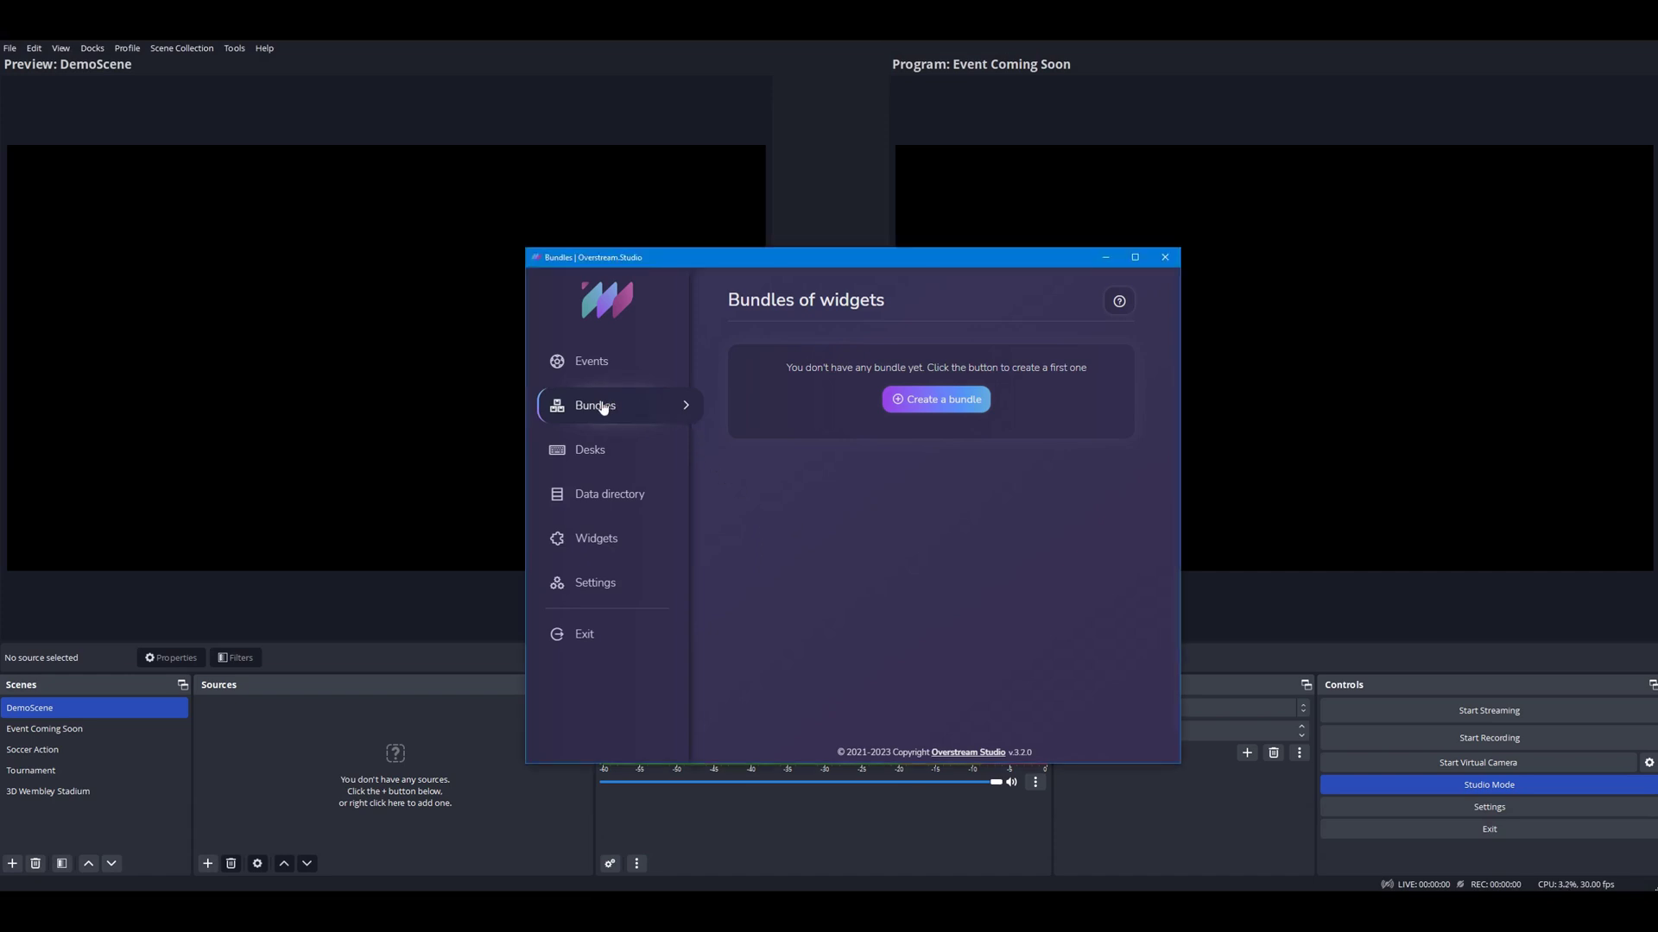
pyautogui.click(954, 404)
pyautogui.write('Demo')
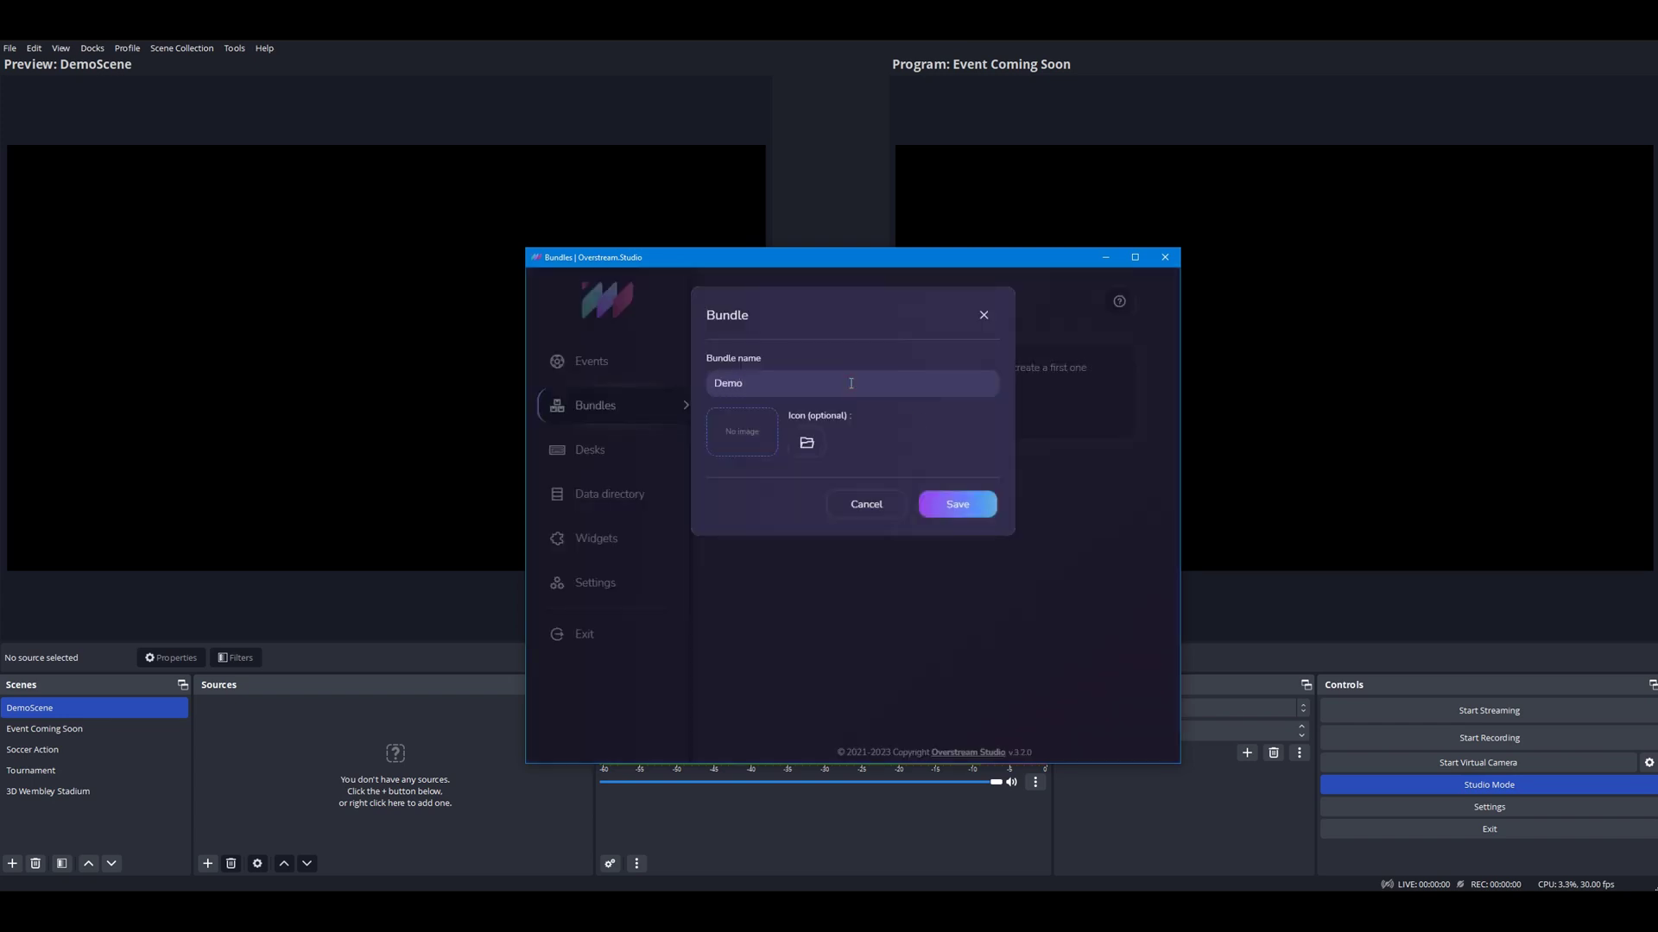
pyautogui.click(948, 512)
pyautogui.moveTo(927, 423)
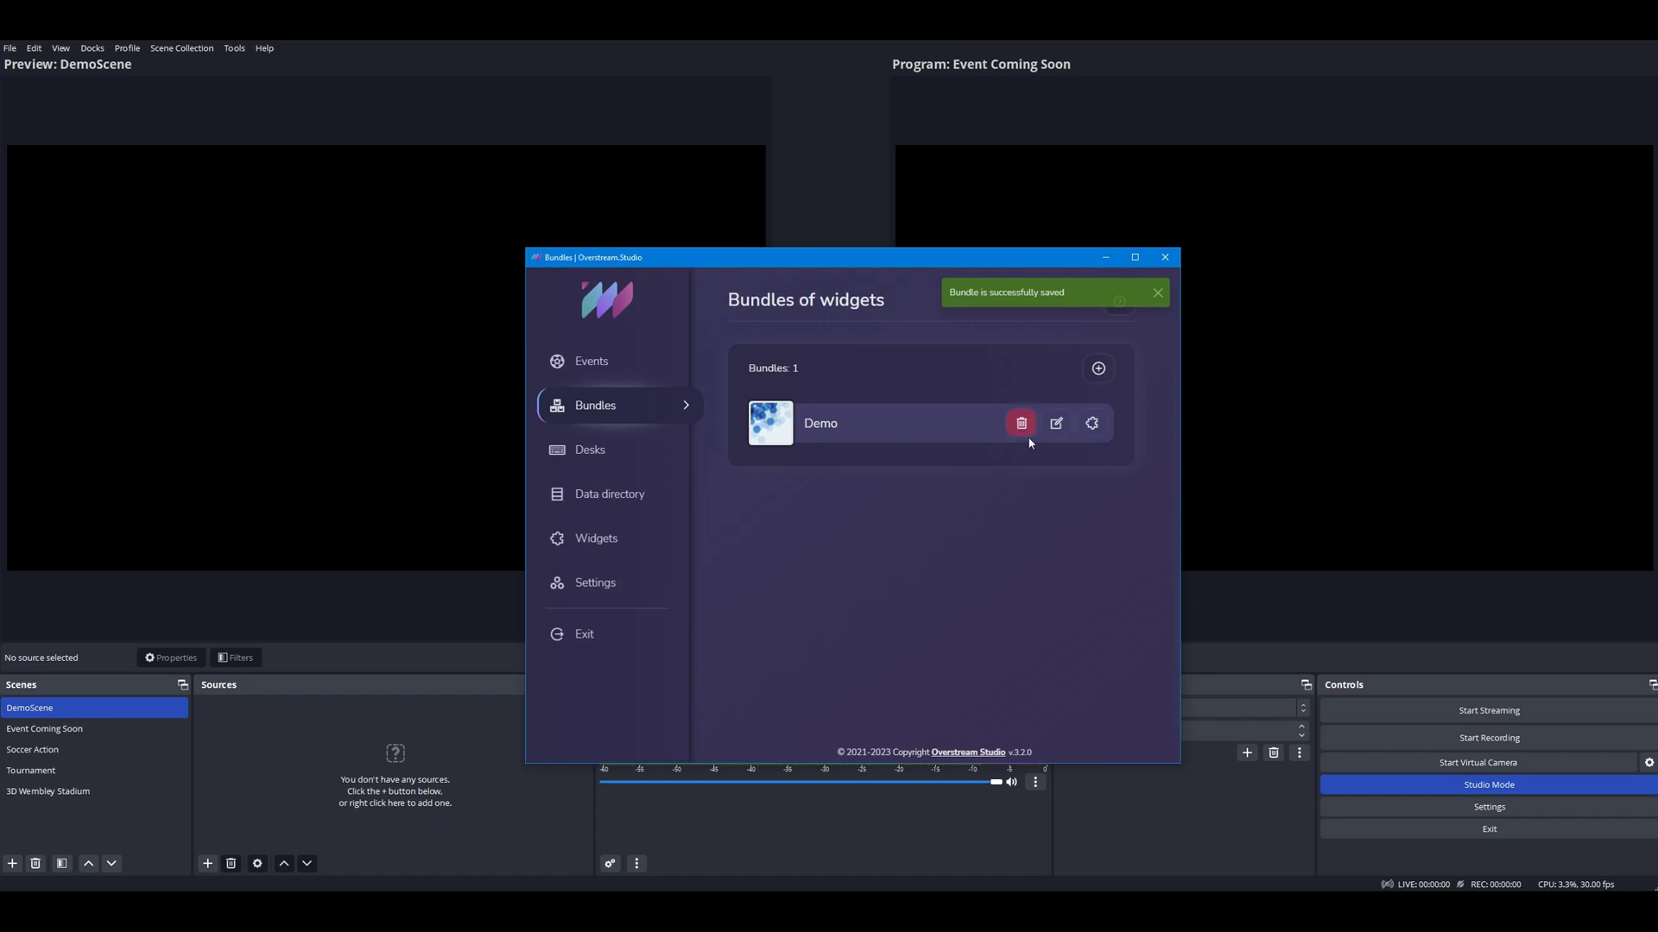
pyautogui.click(1093, 423)
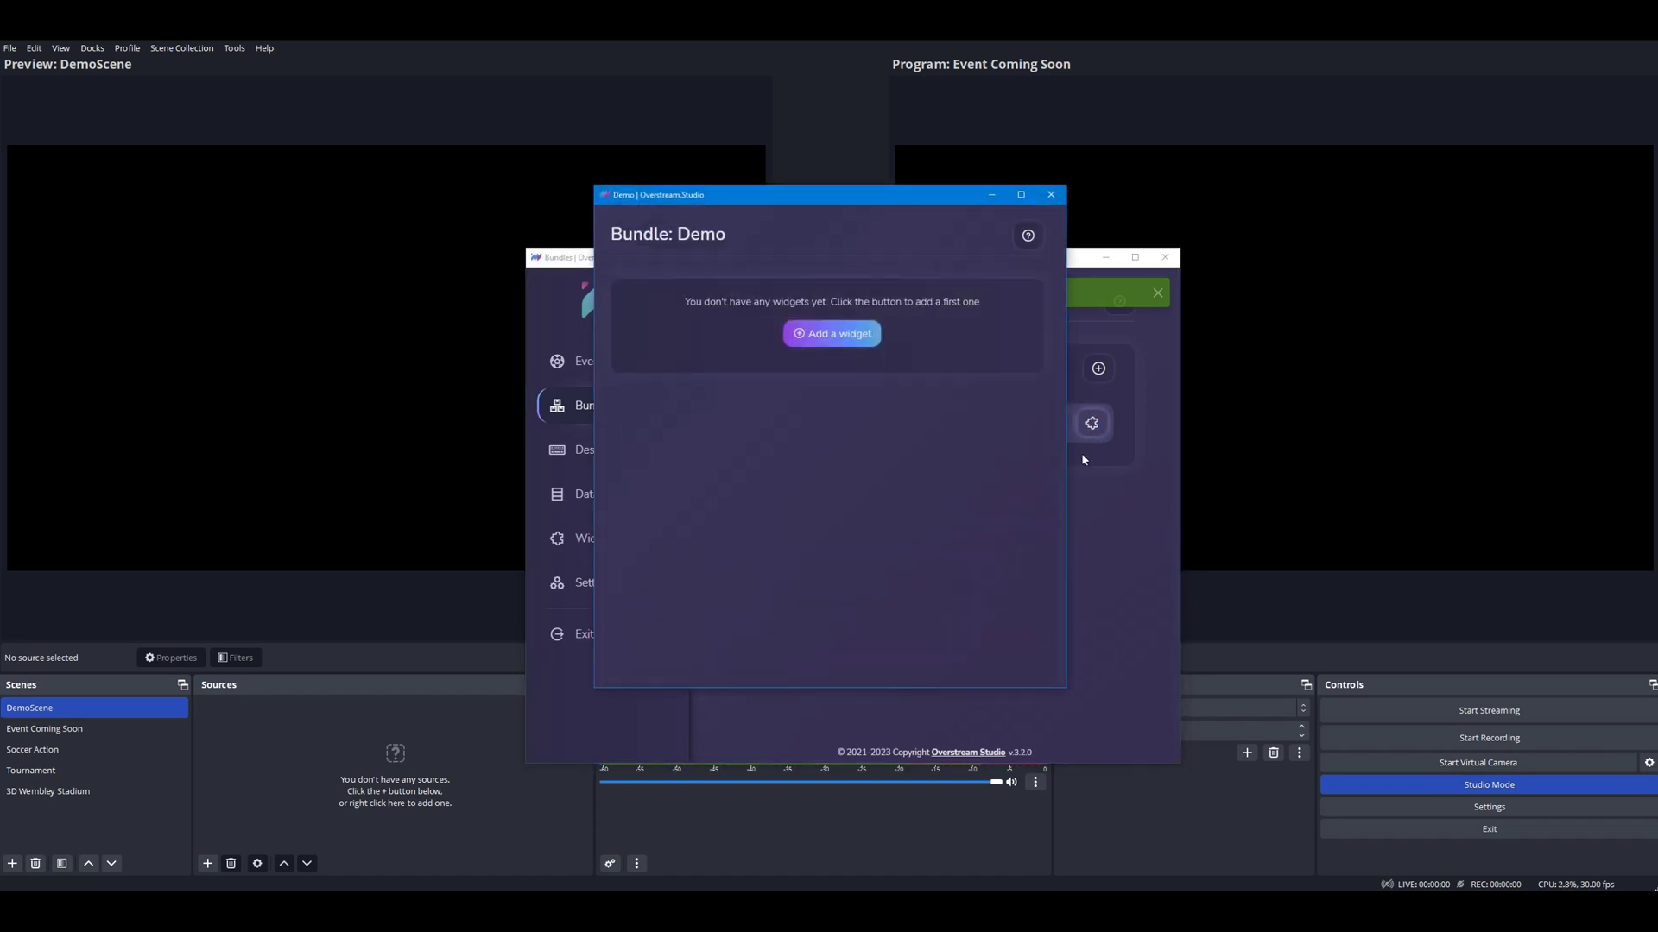
# Step: Add 3D Cube and YouTube Subscribe from the 'general' filter, then copy the 3D Cube's URL
pyautogui.click(833, 341)
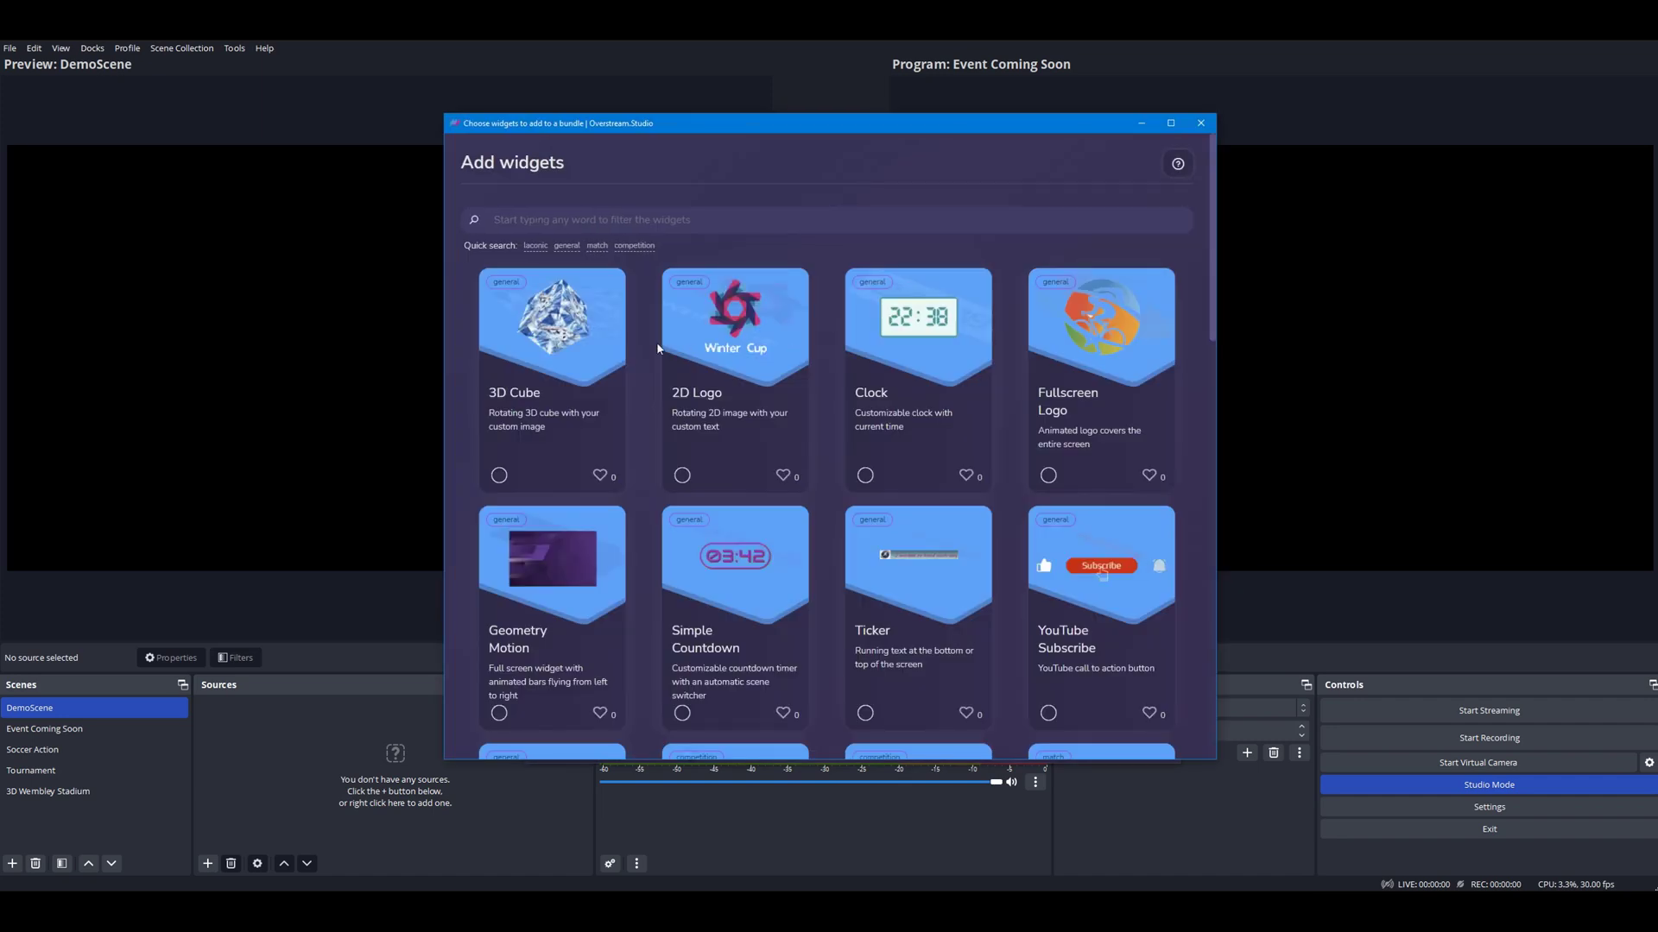
pyautogui.click(566, 246)
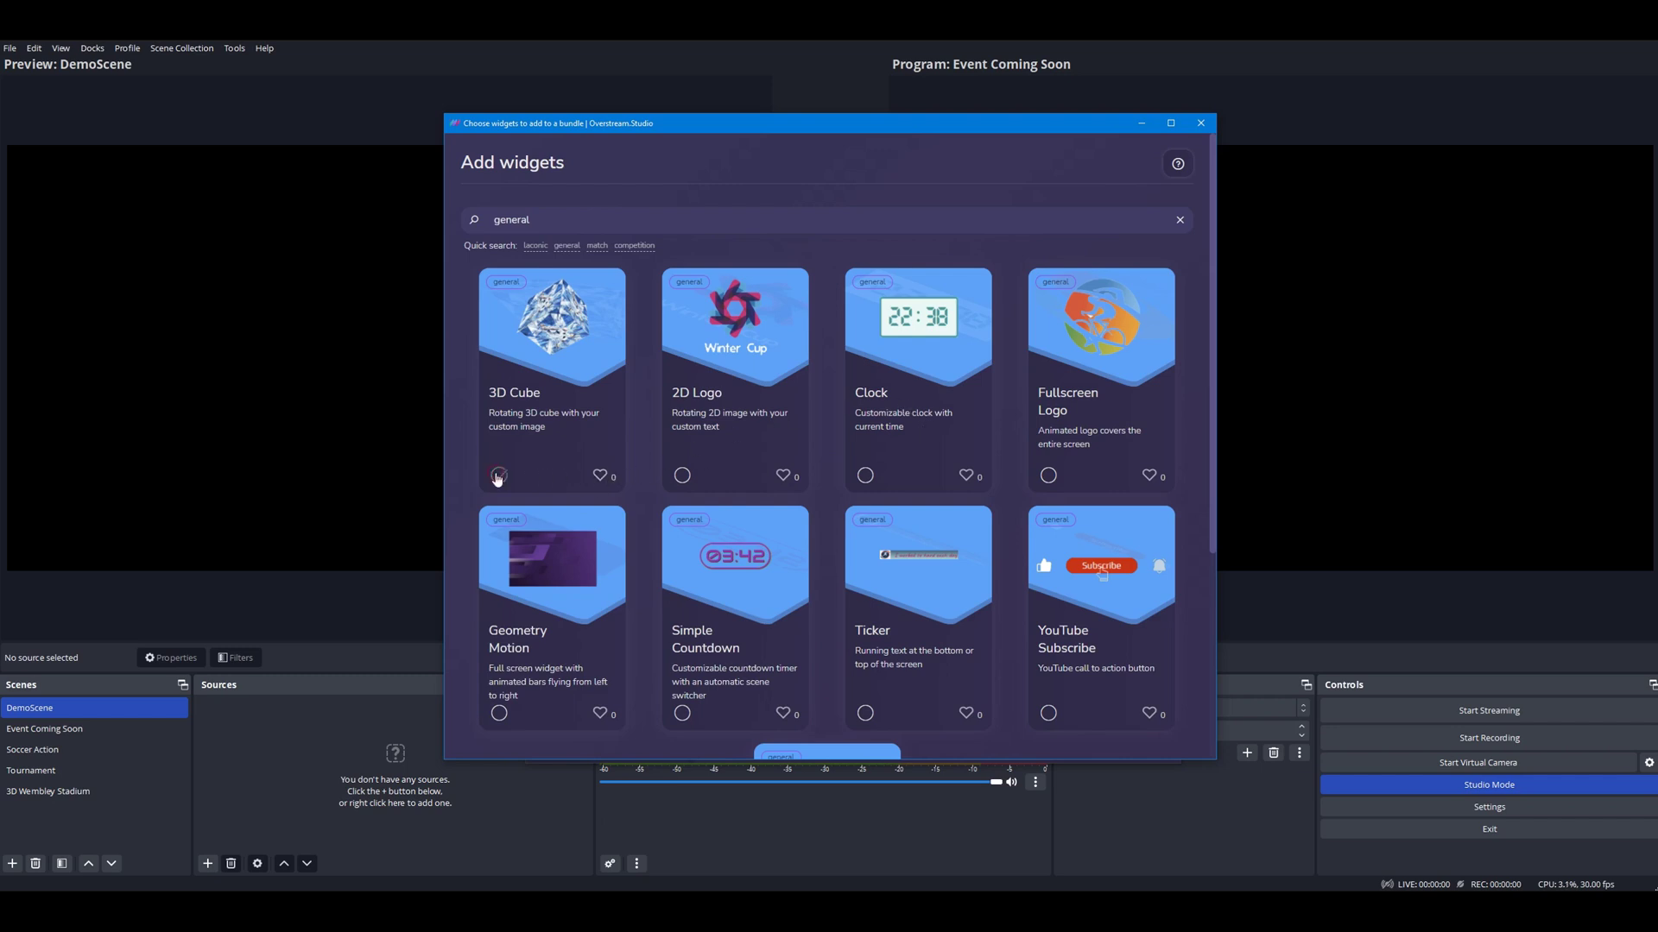
pyautogui.click(499, 476)
pyautogui.scroll(-3, 1006, 499)
pyautogui.click(1048, 518)
pyautogui.scroll(-2, 1055, 516)
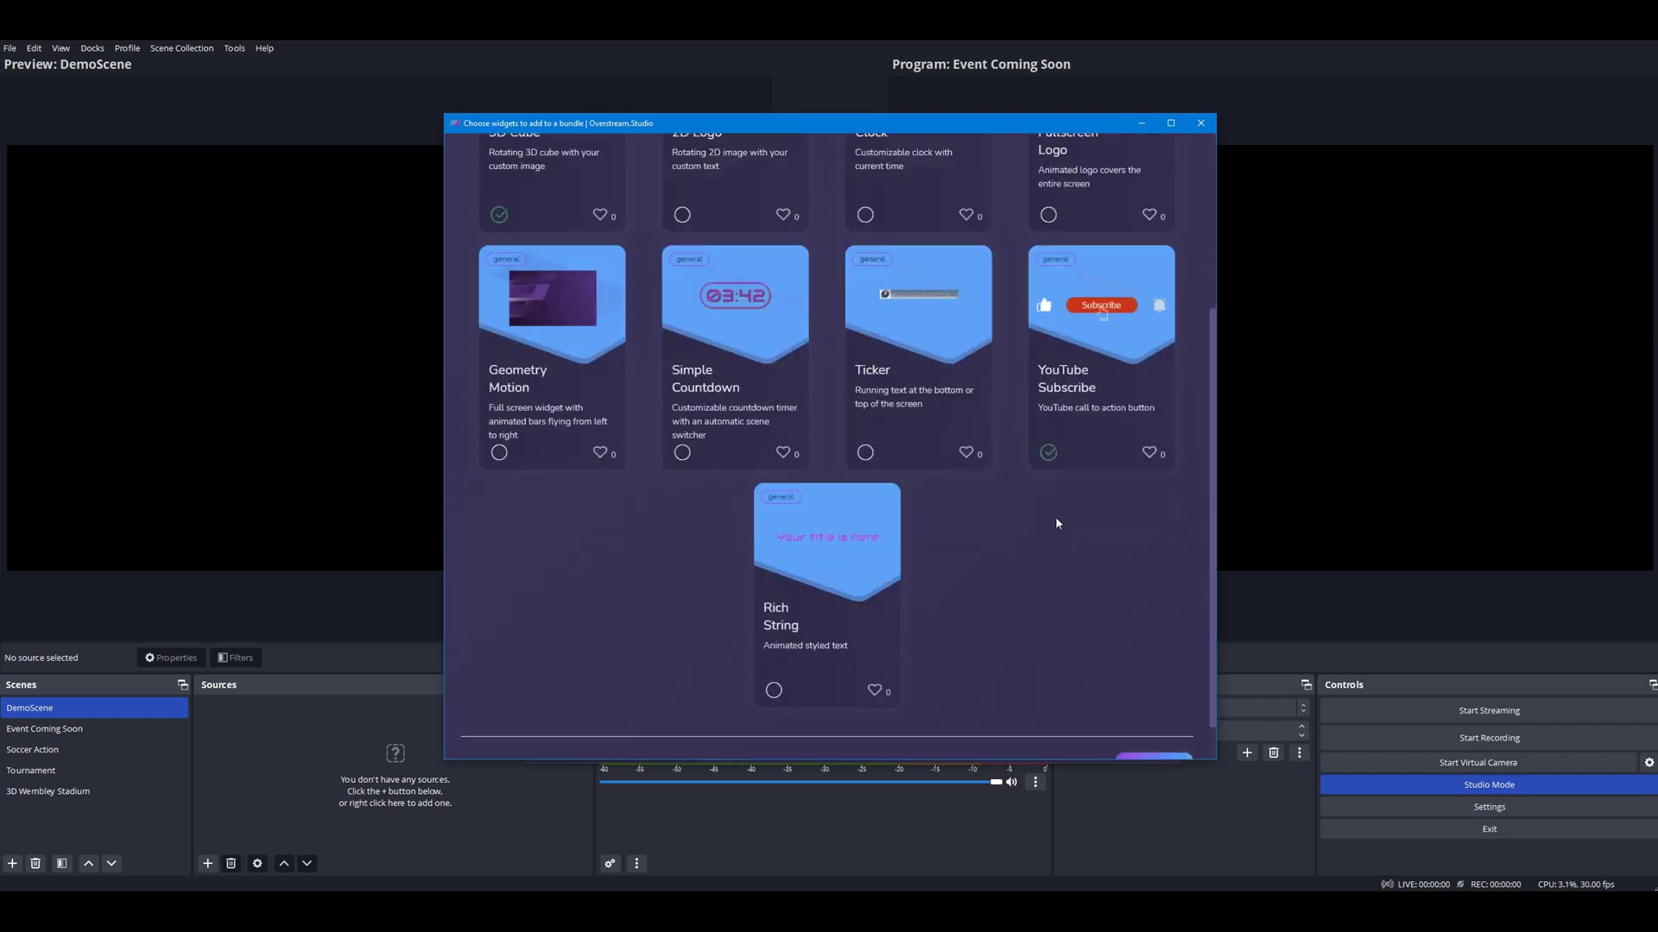
pyautogui.click(1168, 724)
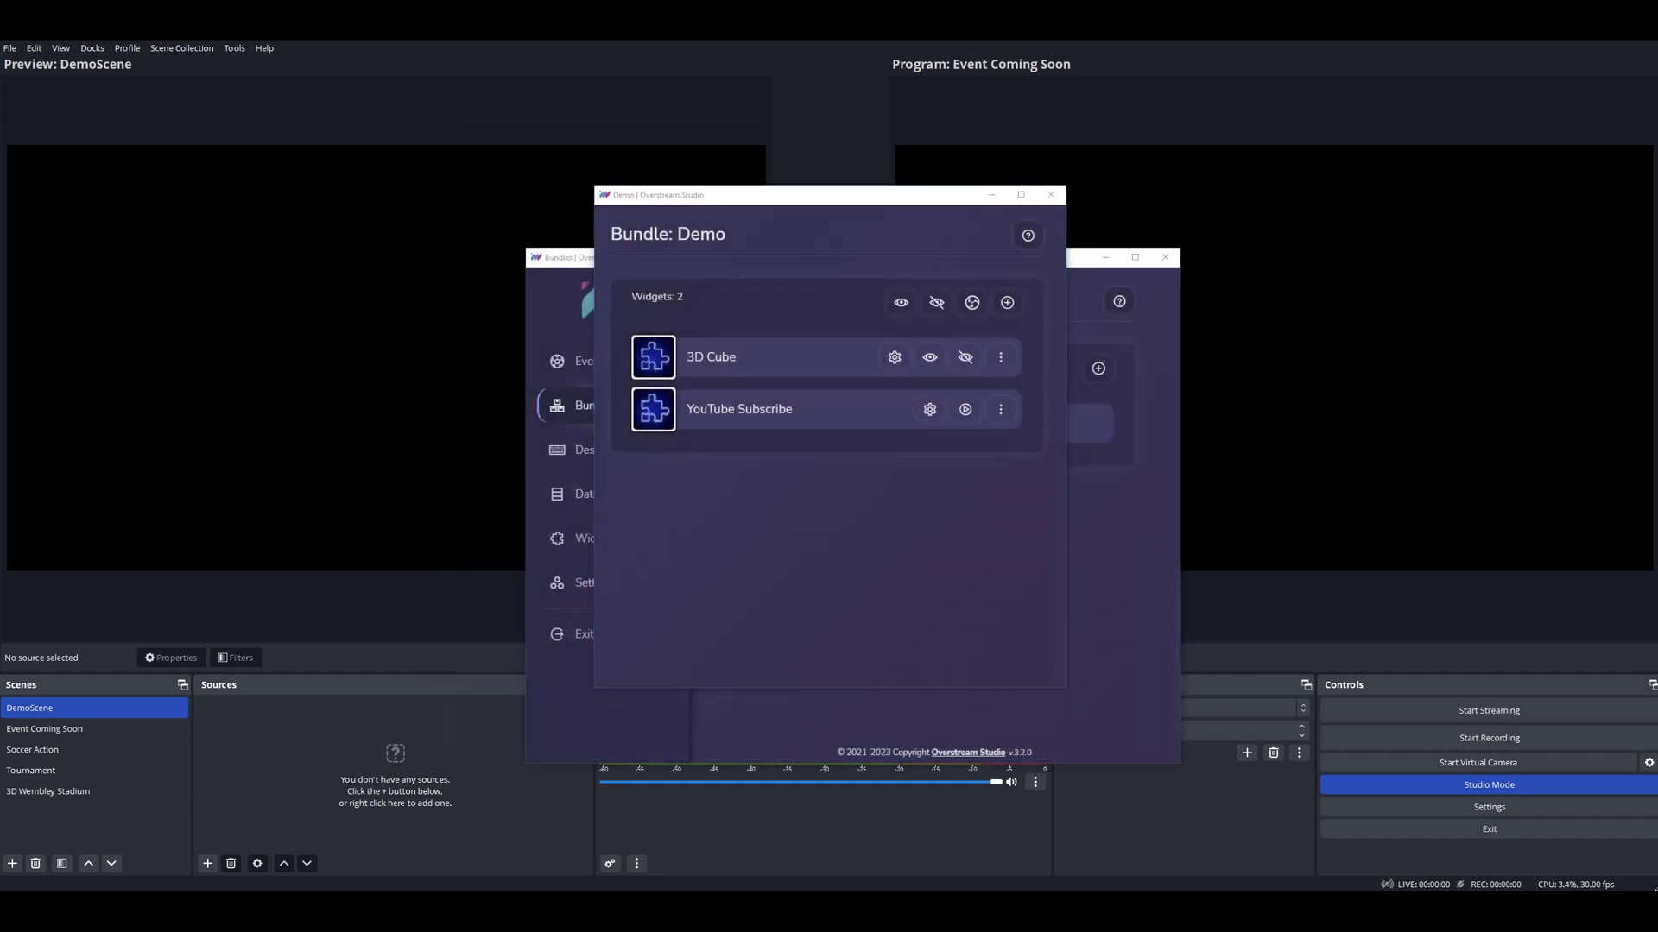
pyautogui.click(1001, 357)
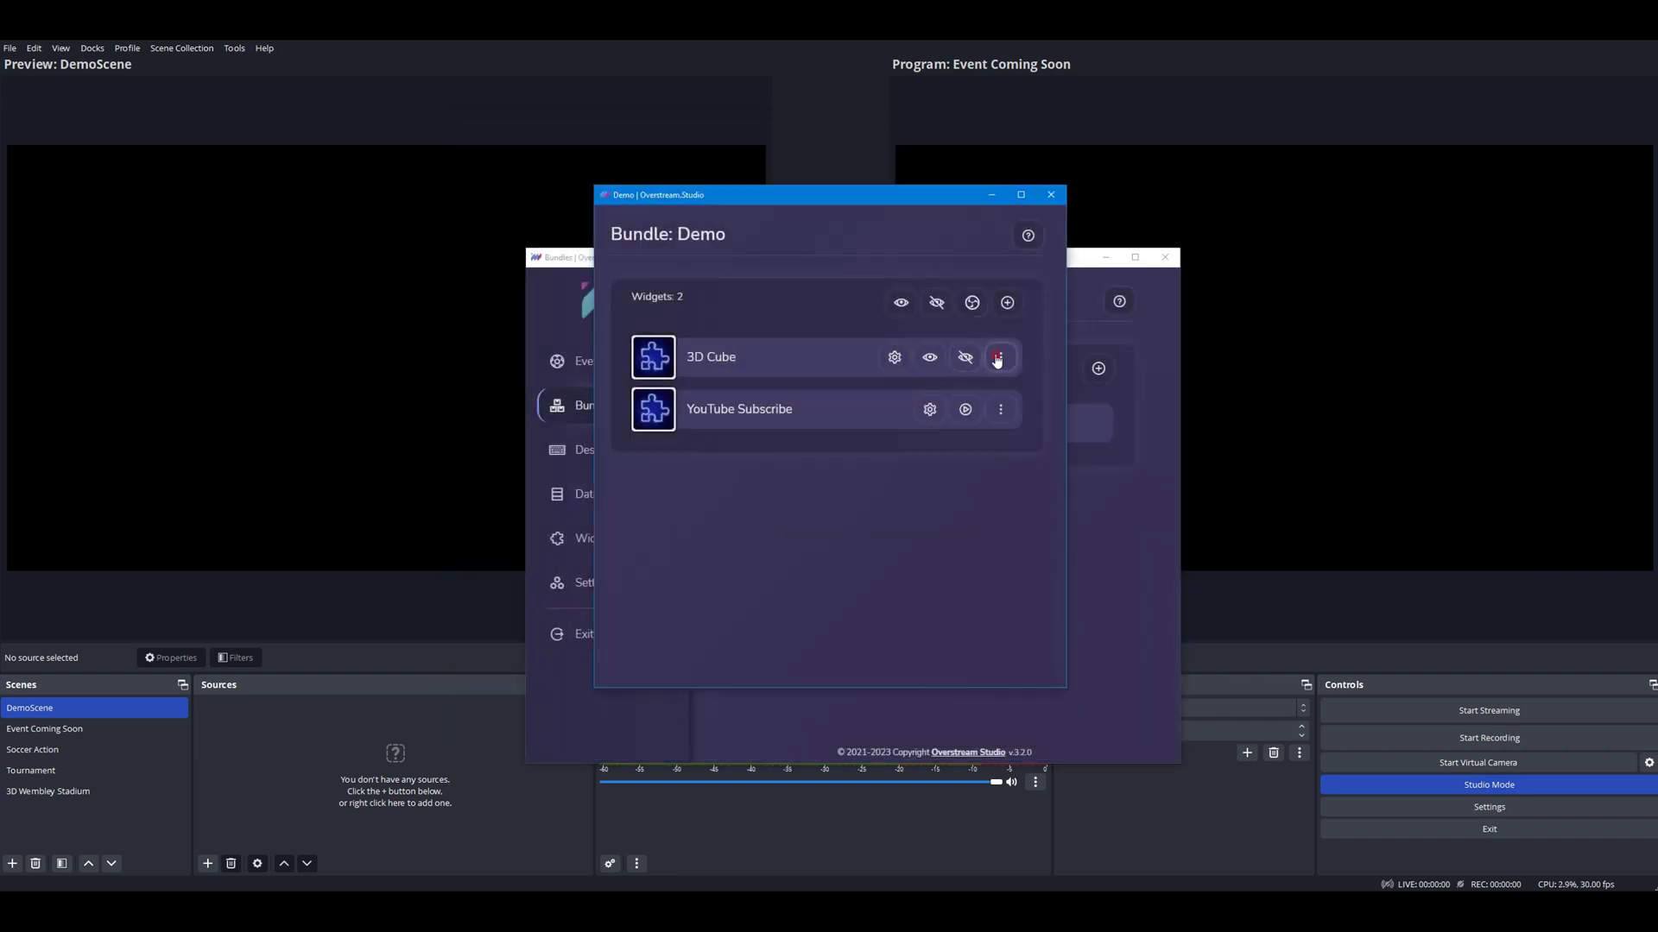
pyautogui.click(966, 413)
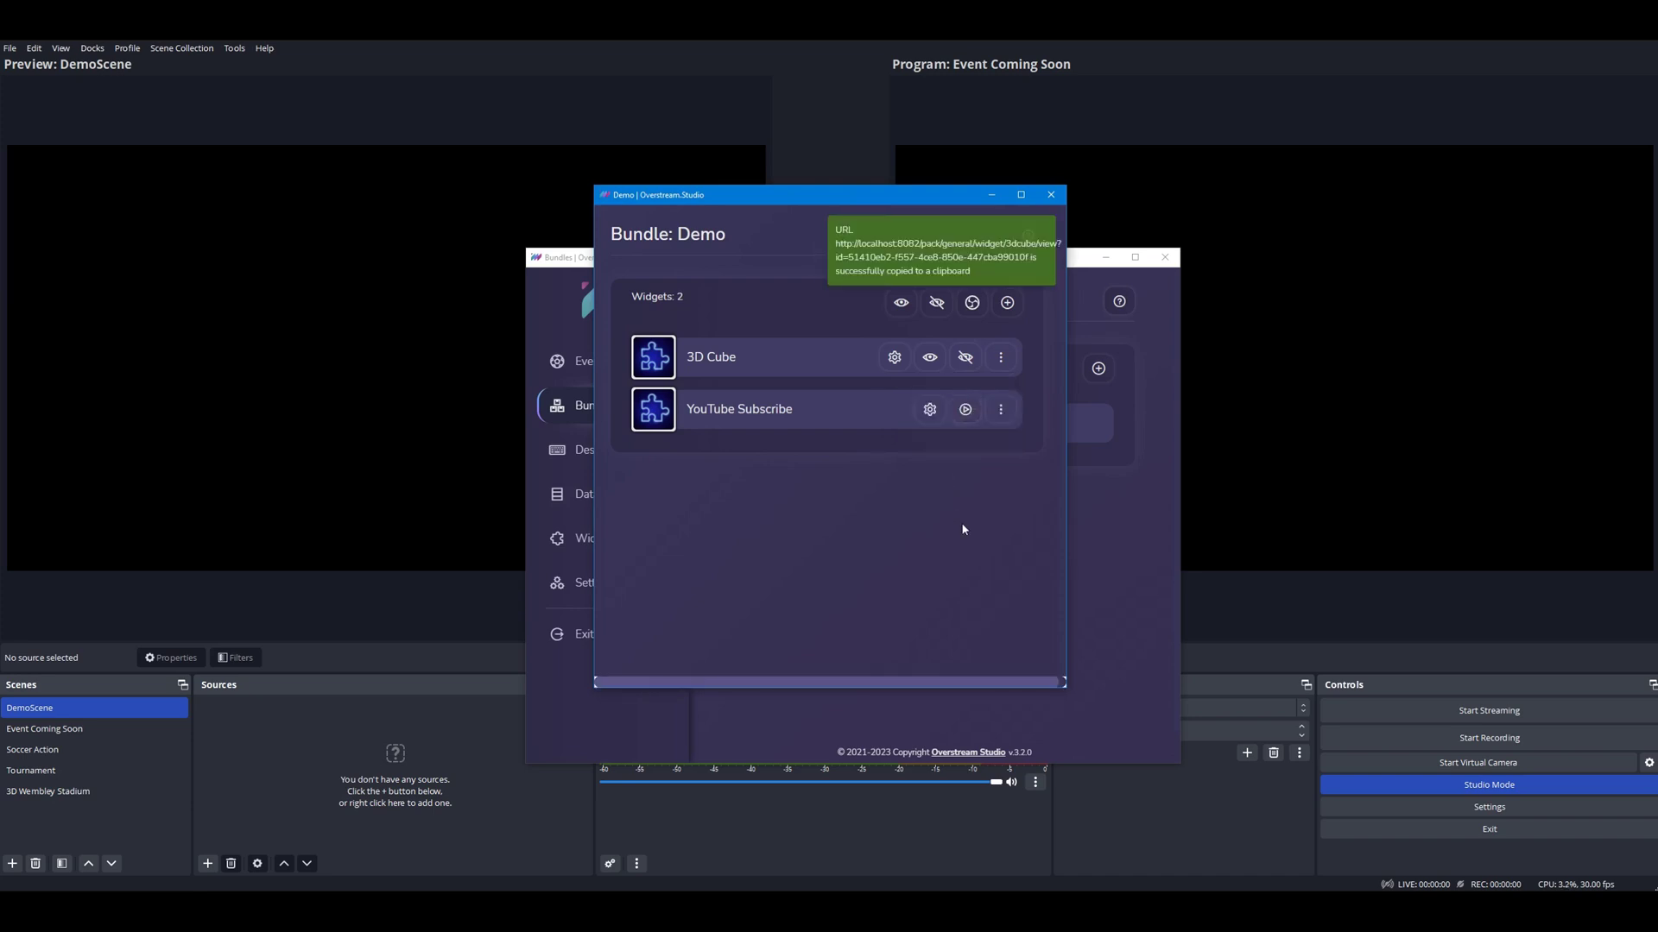
# Step: Add an OBS browser source named 'widget' loading the pasted 3D Cube URL
pyautogui.click(514, 704)
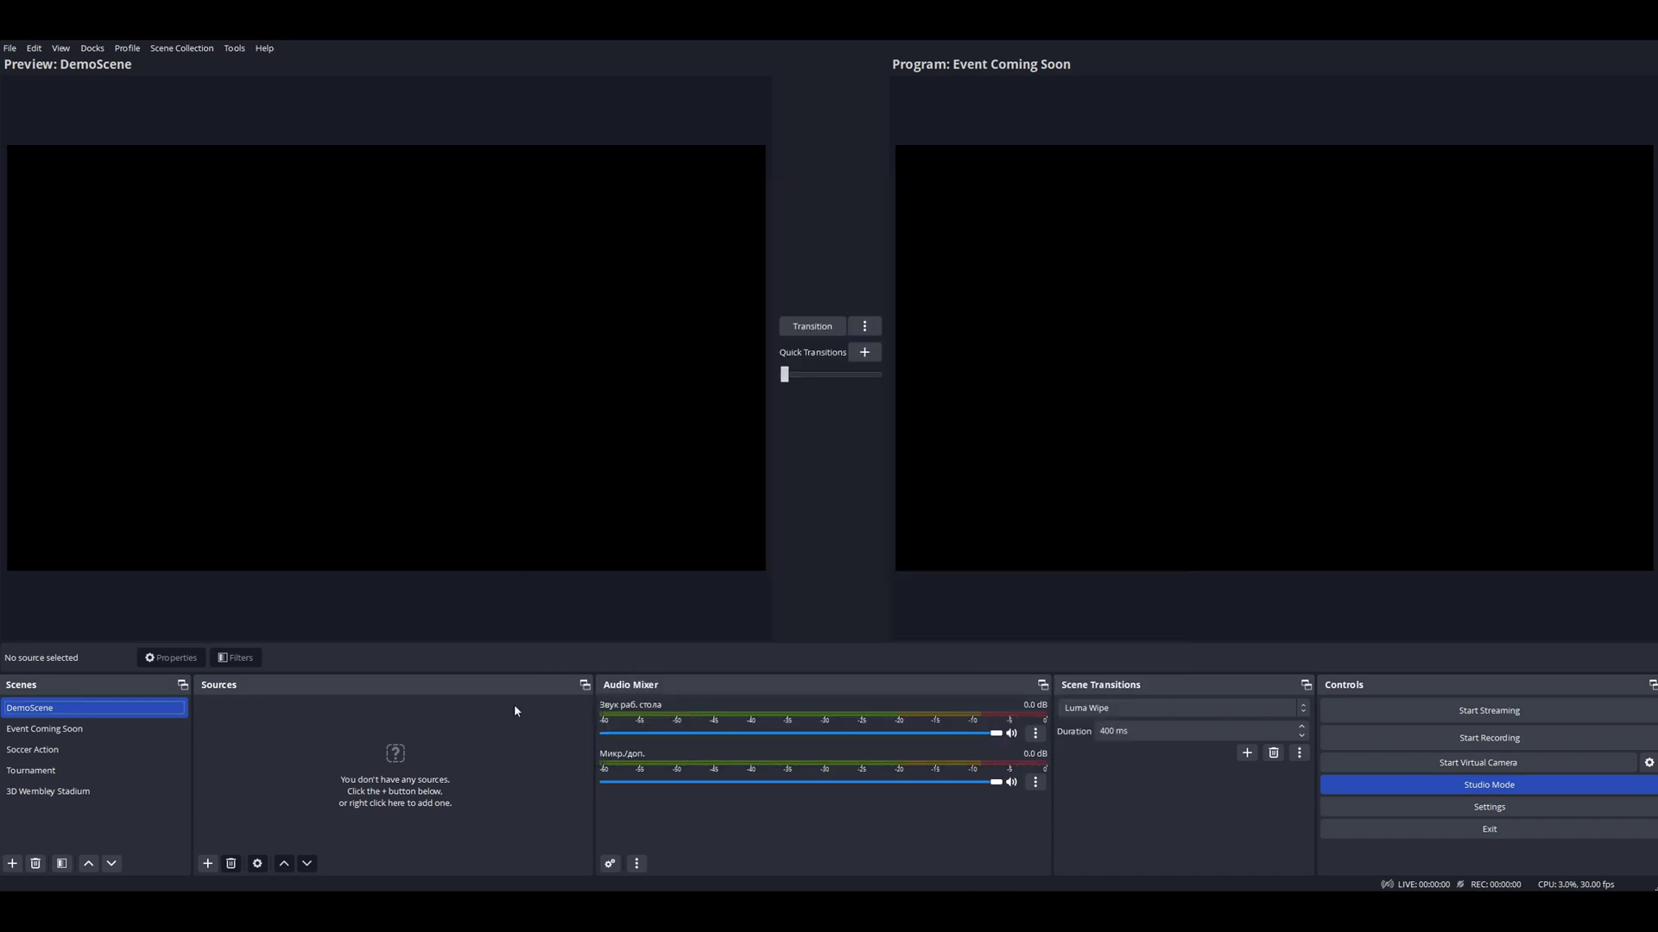
pyautogui.click(208, 864)
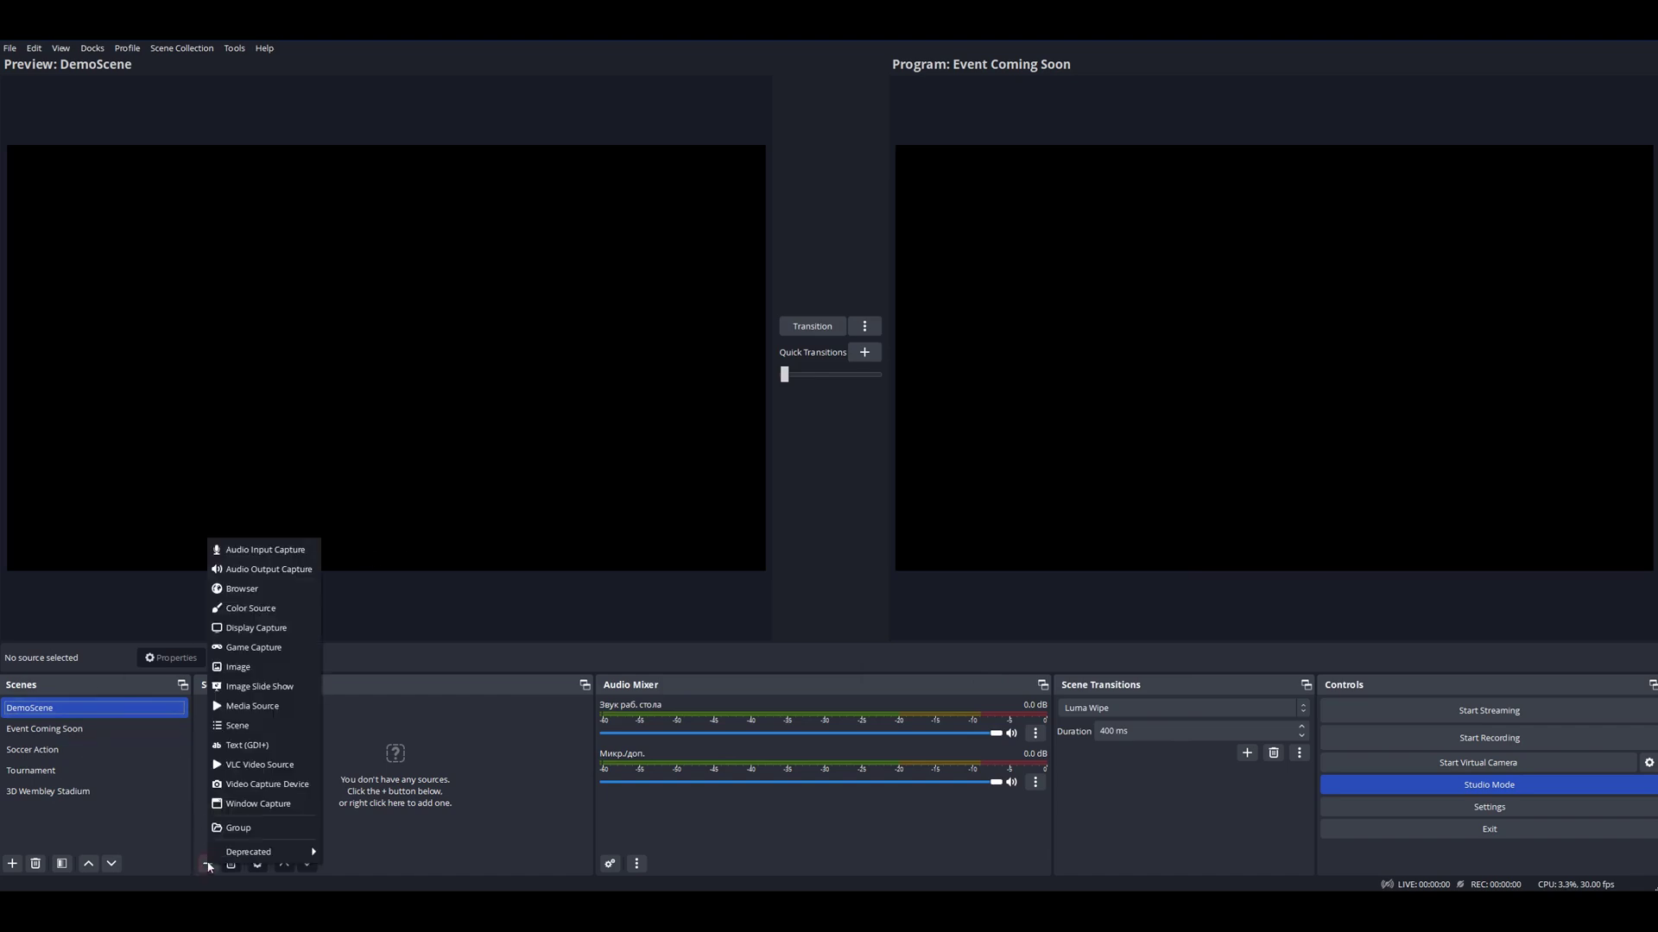
pyautogui.click(254, 593)
pyautogui.write('widget')
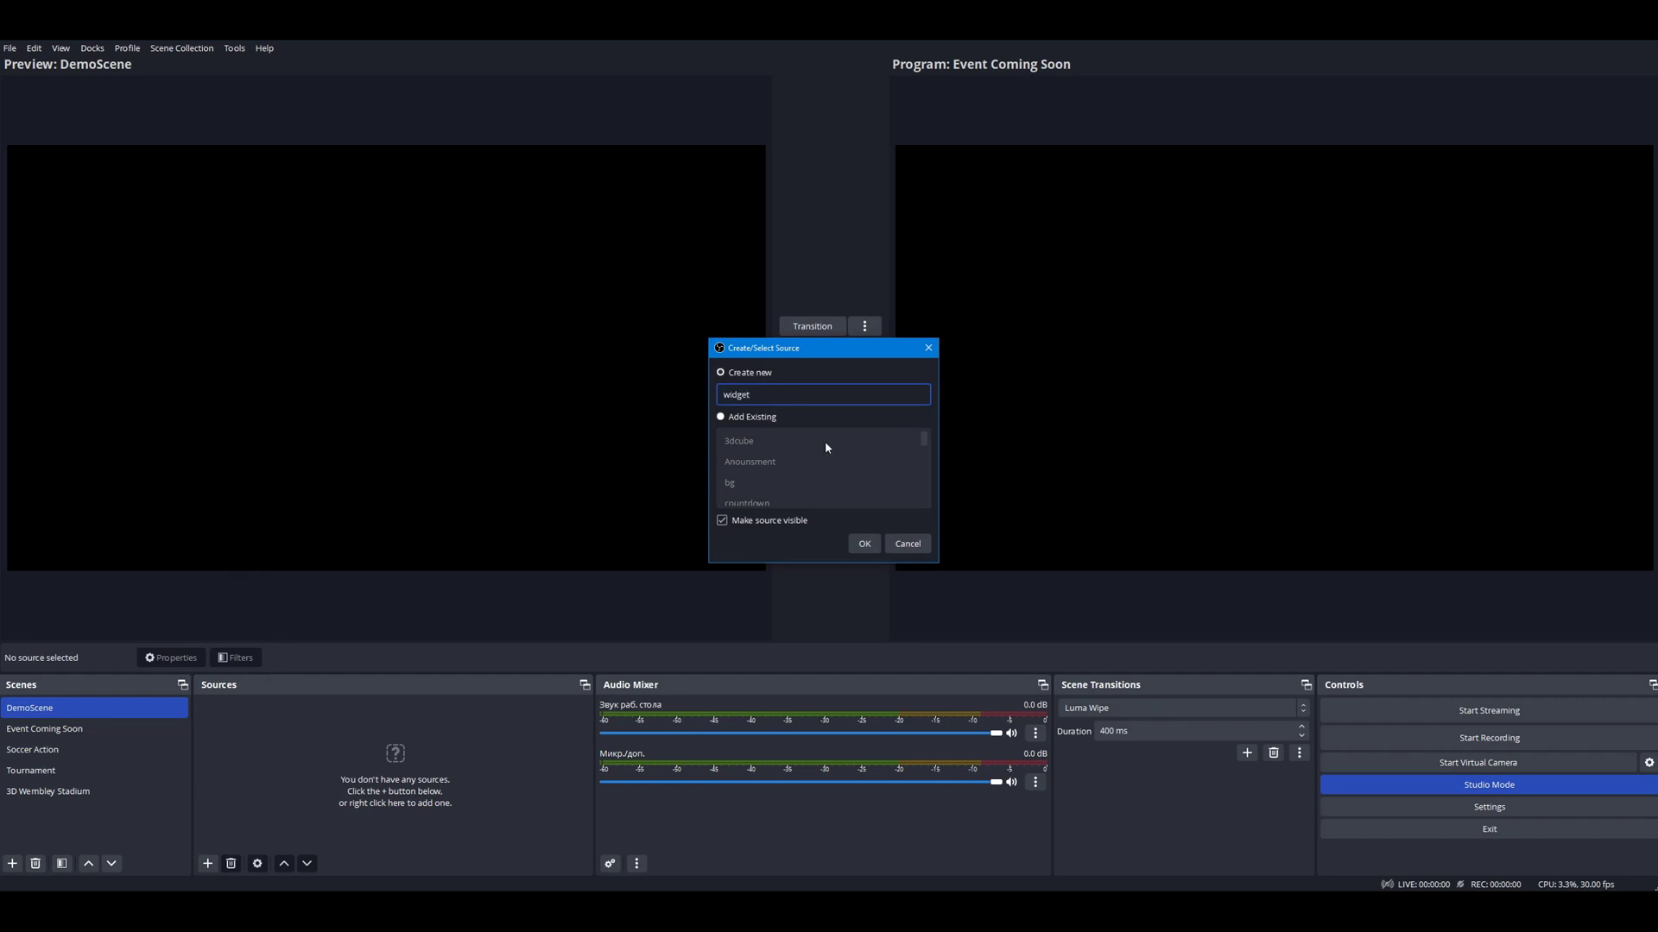
pyautogui.click(864, 544)
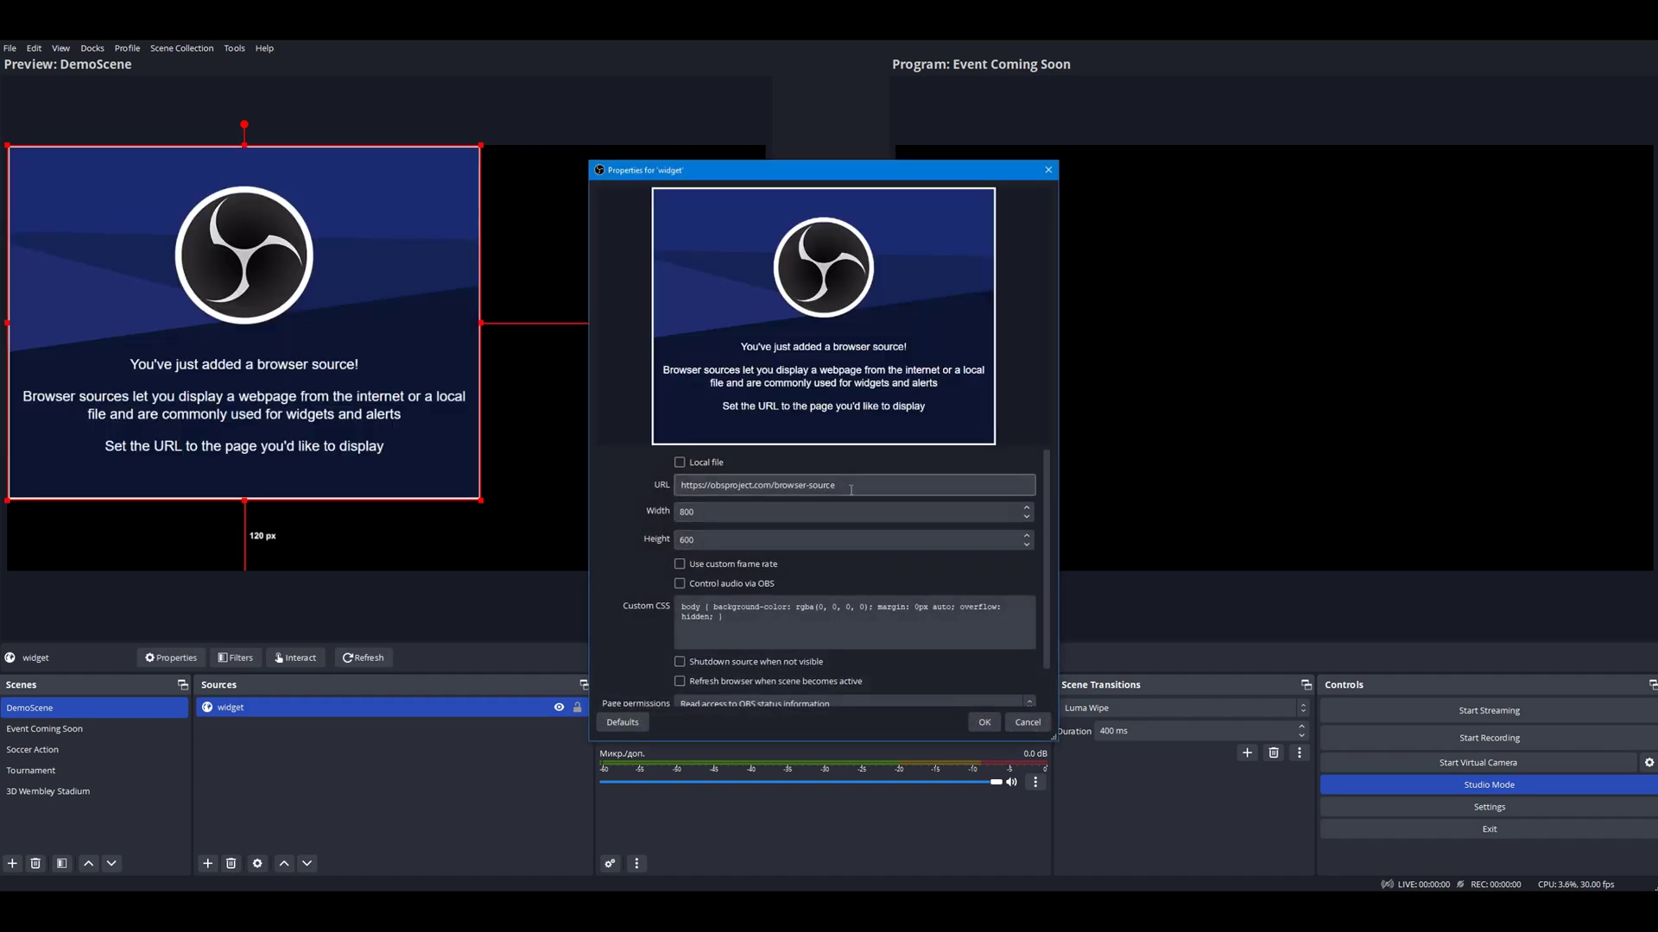
pyautogui.moveTo(850, 490); pyautogui.dragTo(650, 485)
pyautogui.hotkey('ctrl', 'v')
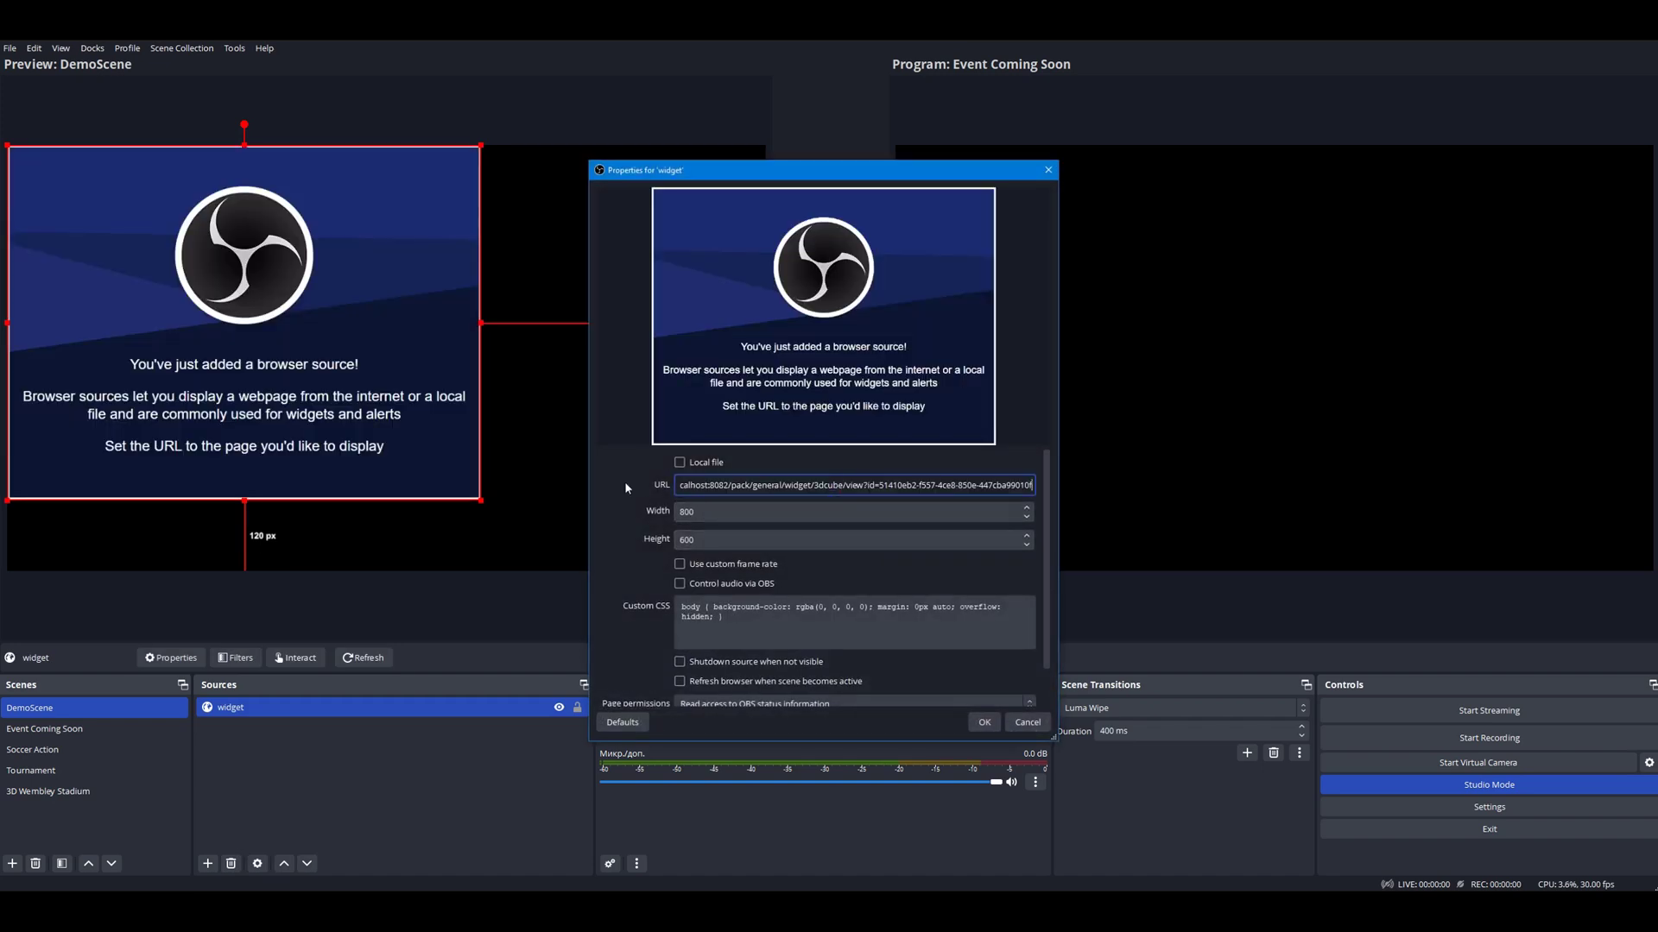
# Step: Adjust the source width, apply it, and shrink the cube toward the top-right
pyautogui.click(684, 511)
pyautogui.write('600')
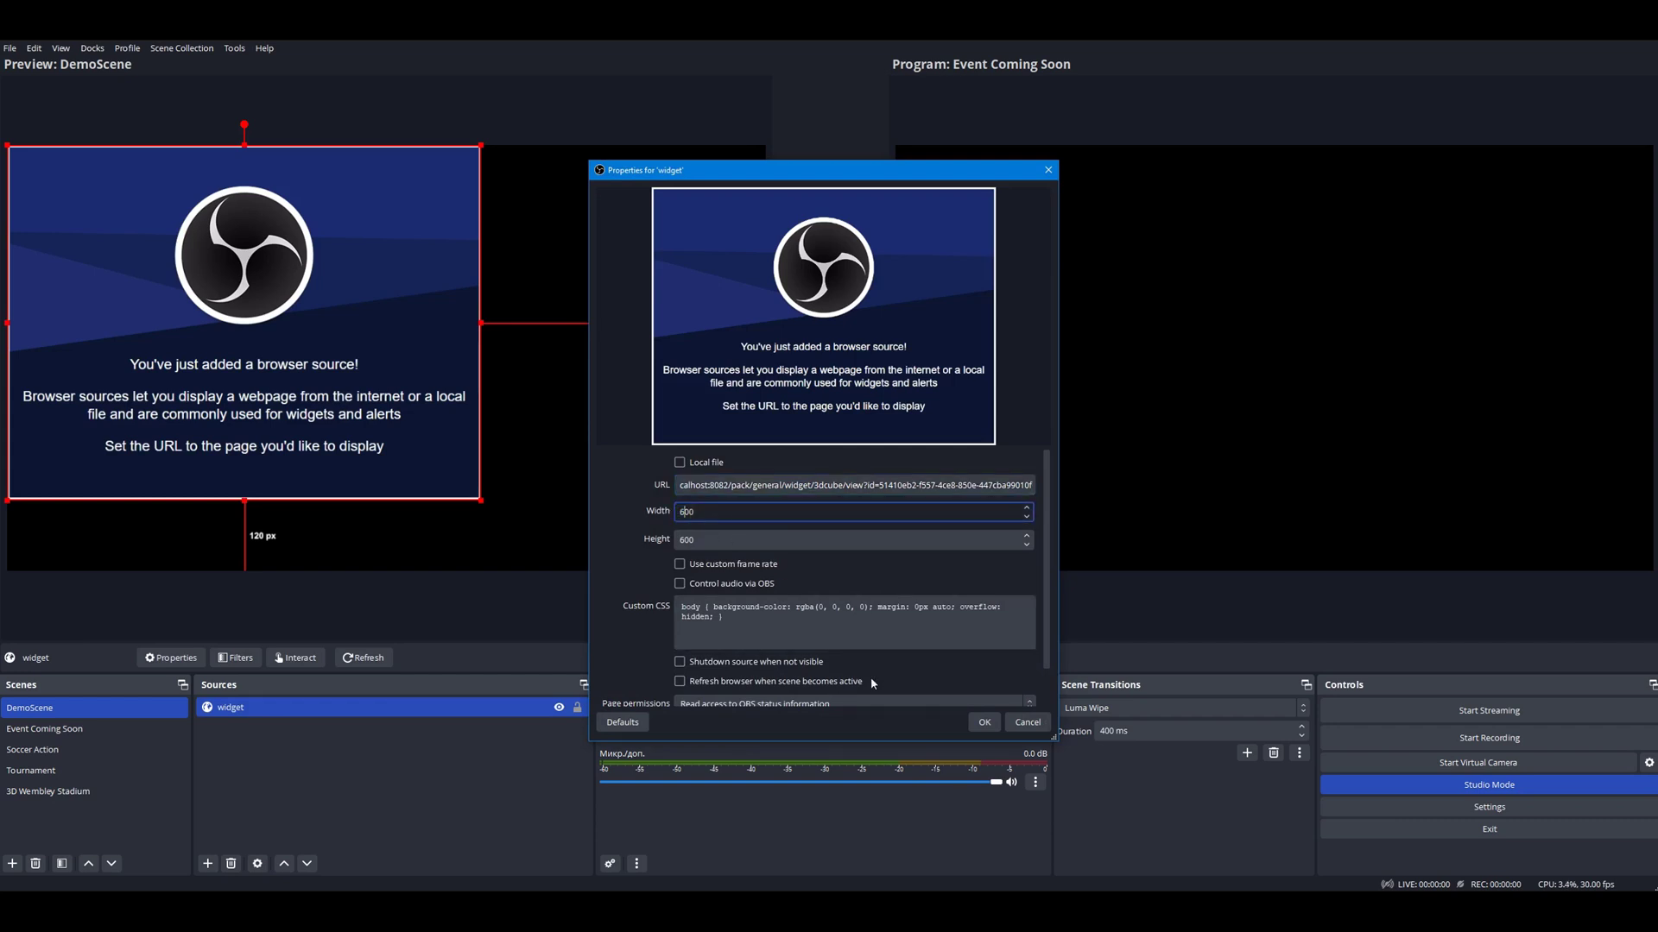
pyautogui.click(985, 723)
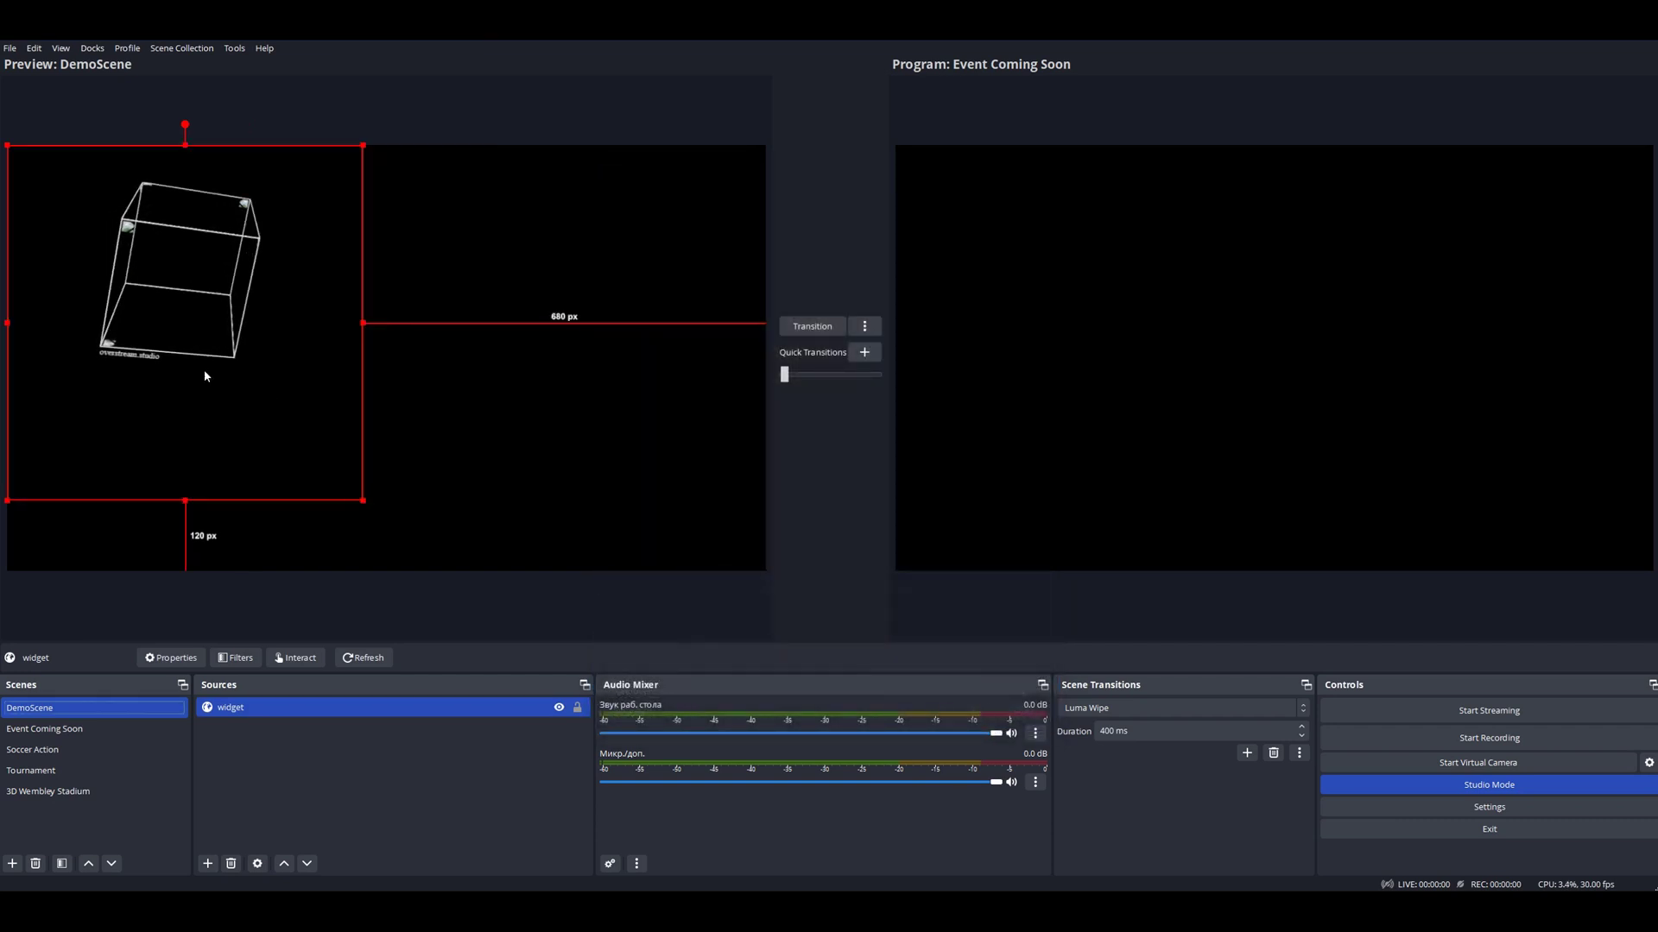
pyautogui.moveTo(361, 499)
pyautogui.mouseDown()
pyautogui.moveTo(81, 235)
pyautogui.moveTo(709, 238)
pyautogui.mouseUp()
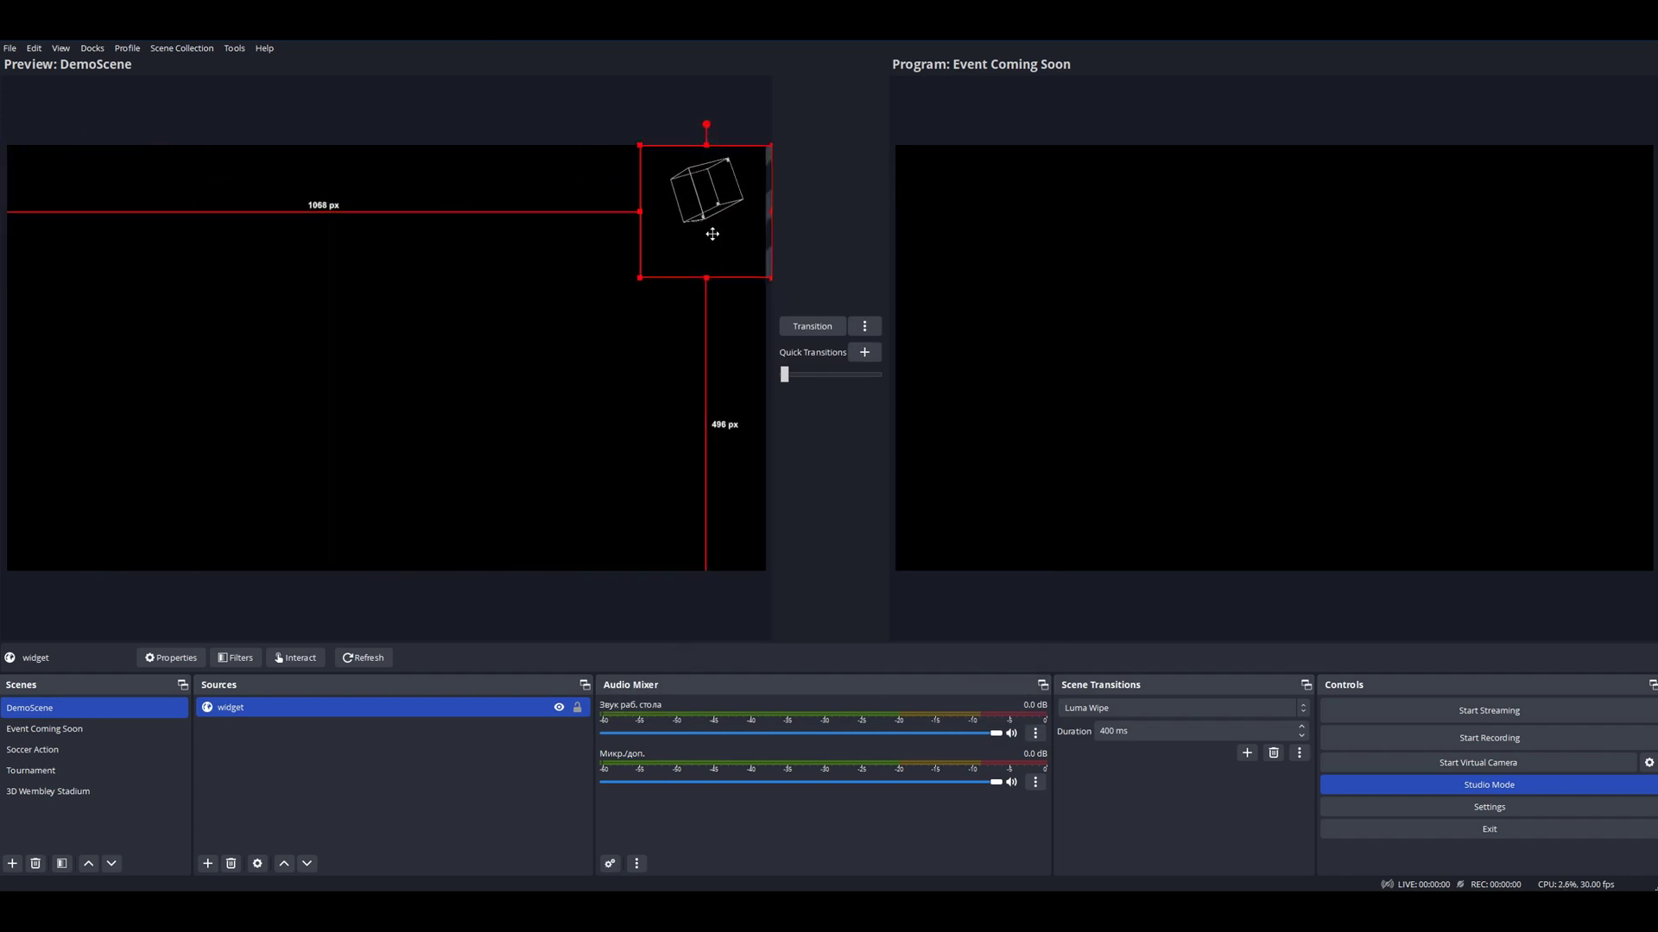
# Step: Copy the YouTube Subscribe widget's URL from the Demo bundle
pyautogui.doubleClick(709, 239)
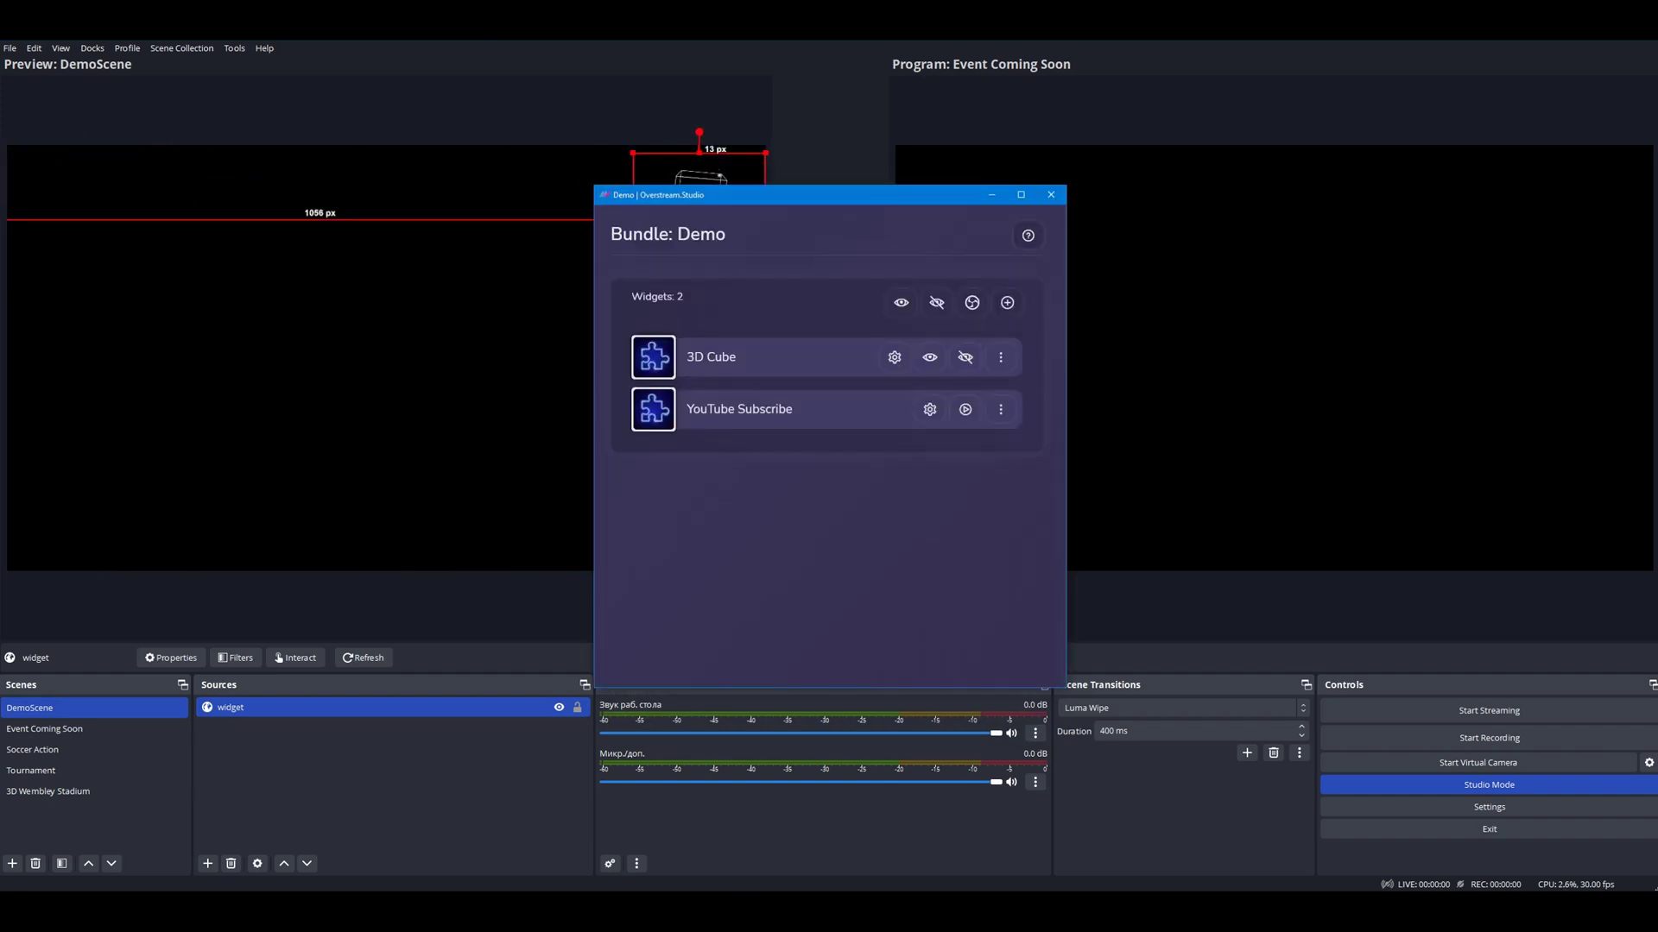
pyautogui.click(1004, 413)
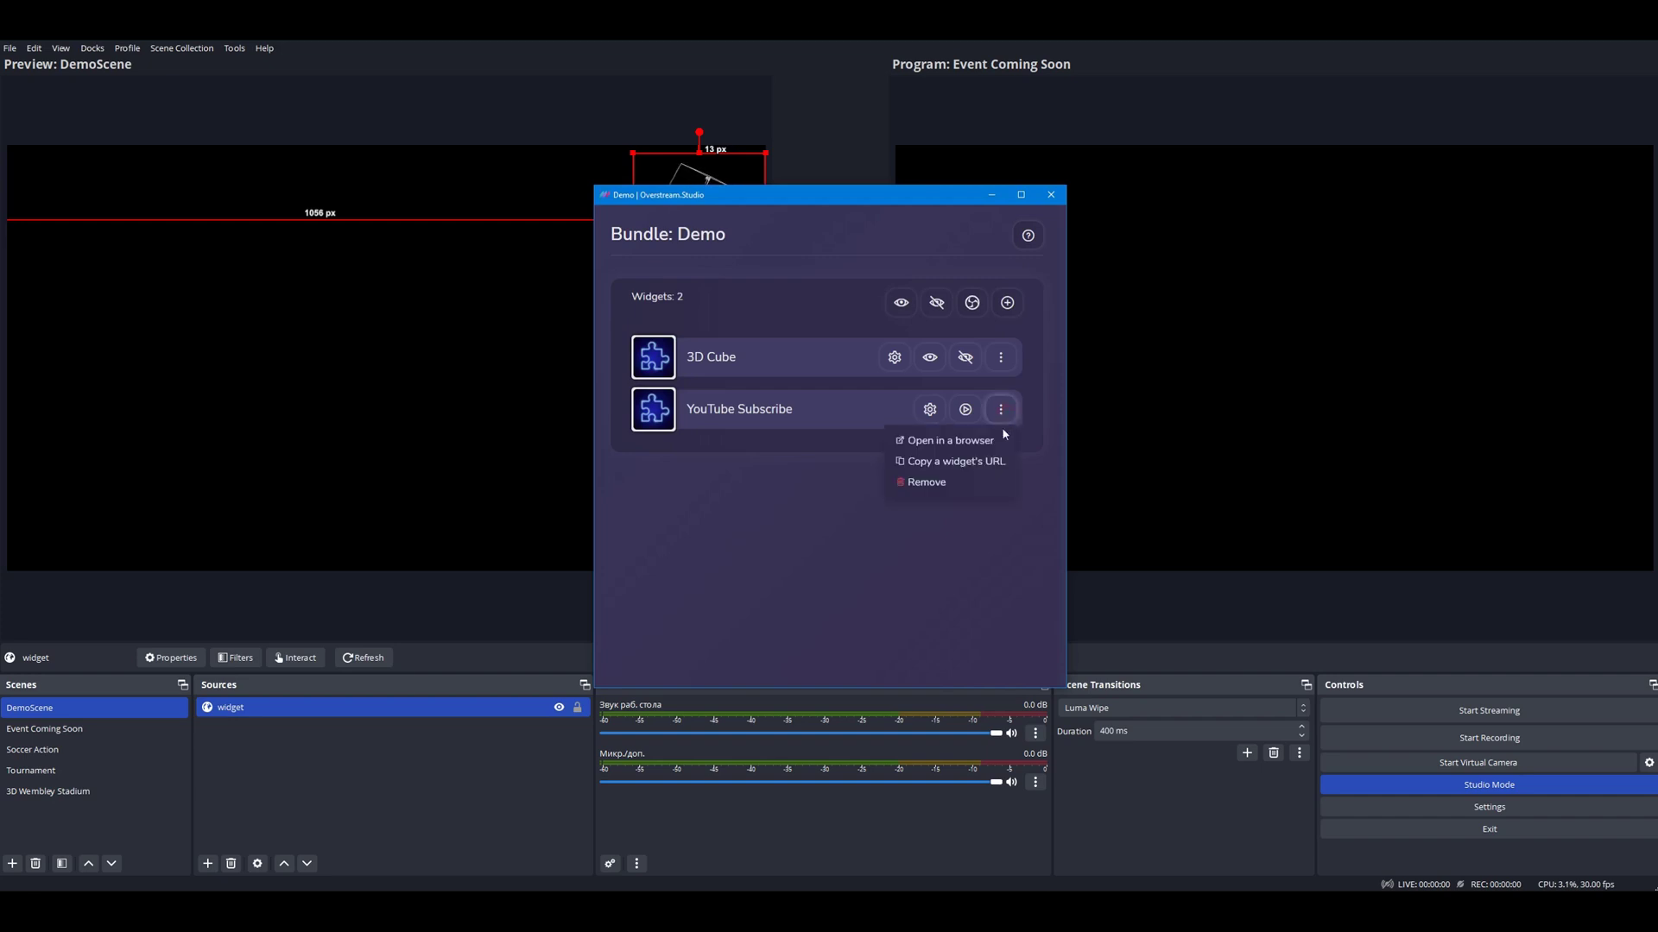
pyautogui.click(969, 463)
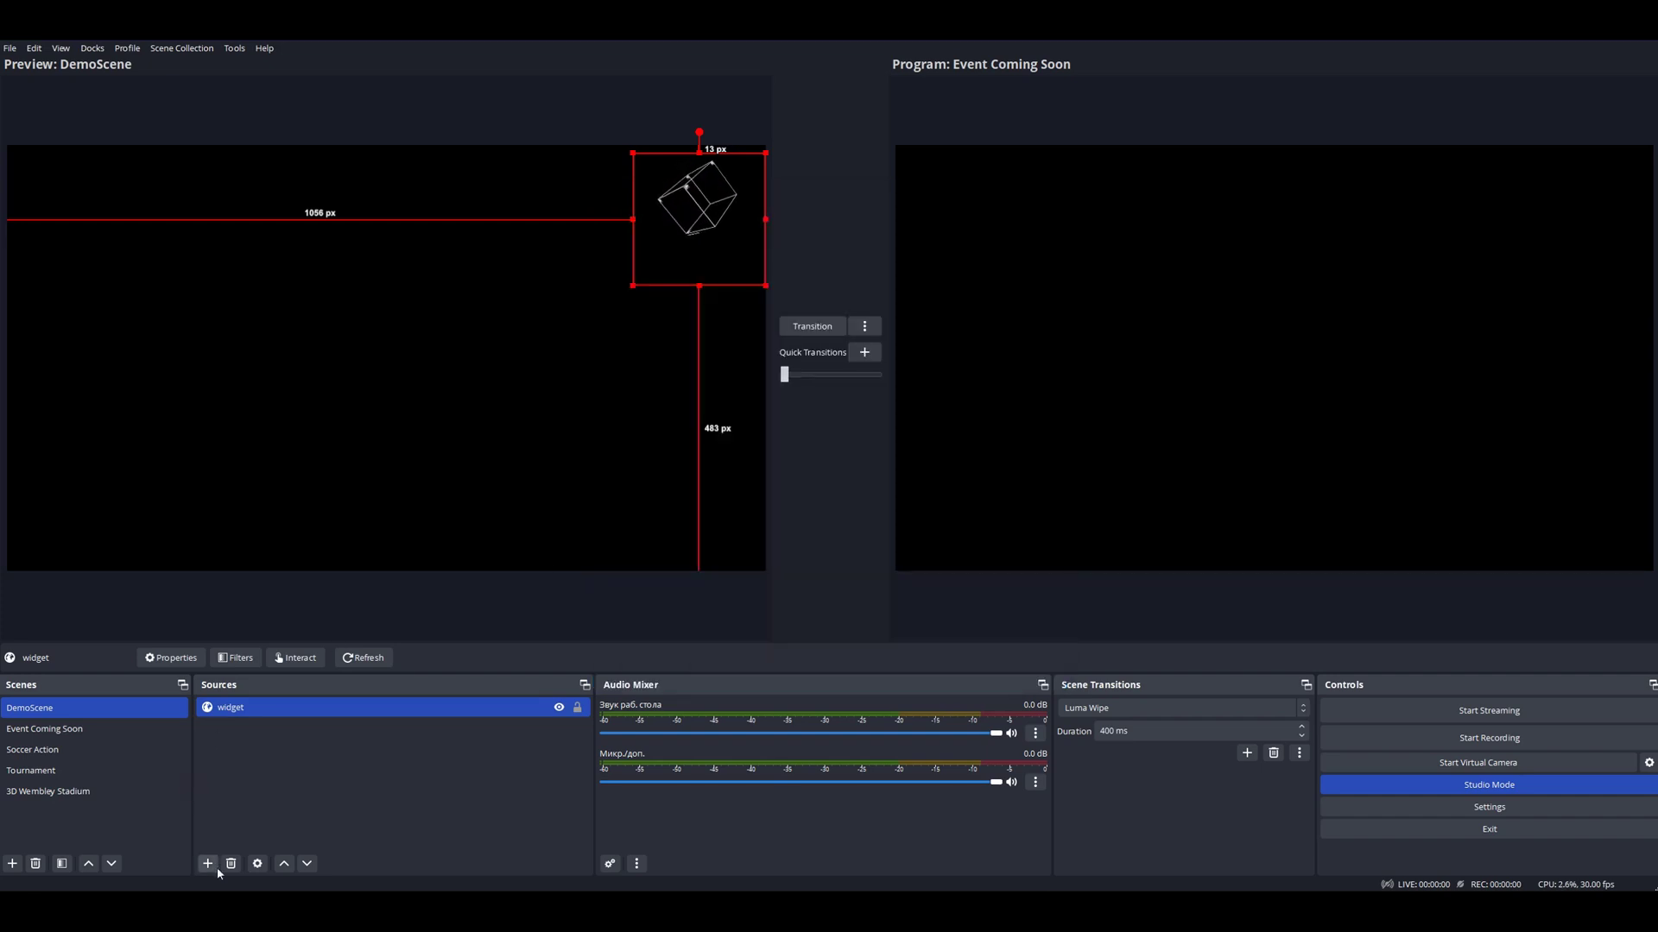
# Step: Add an OBS browser source named 'youtube' loading the YouTube Subscribe URL
pyautogui.click(207, 864)
pyautogui.click(238, 587)
pyautogui.write('youtube')
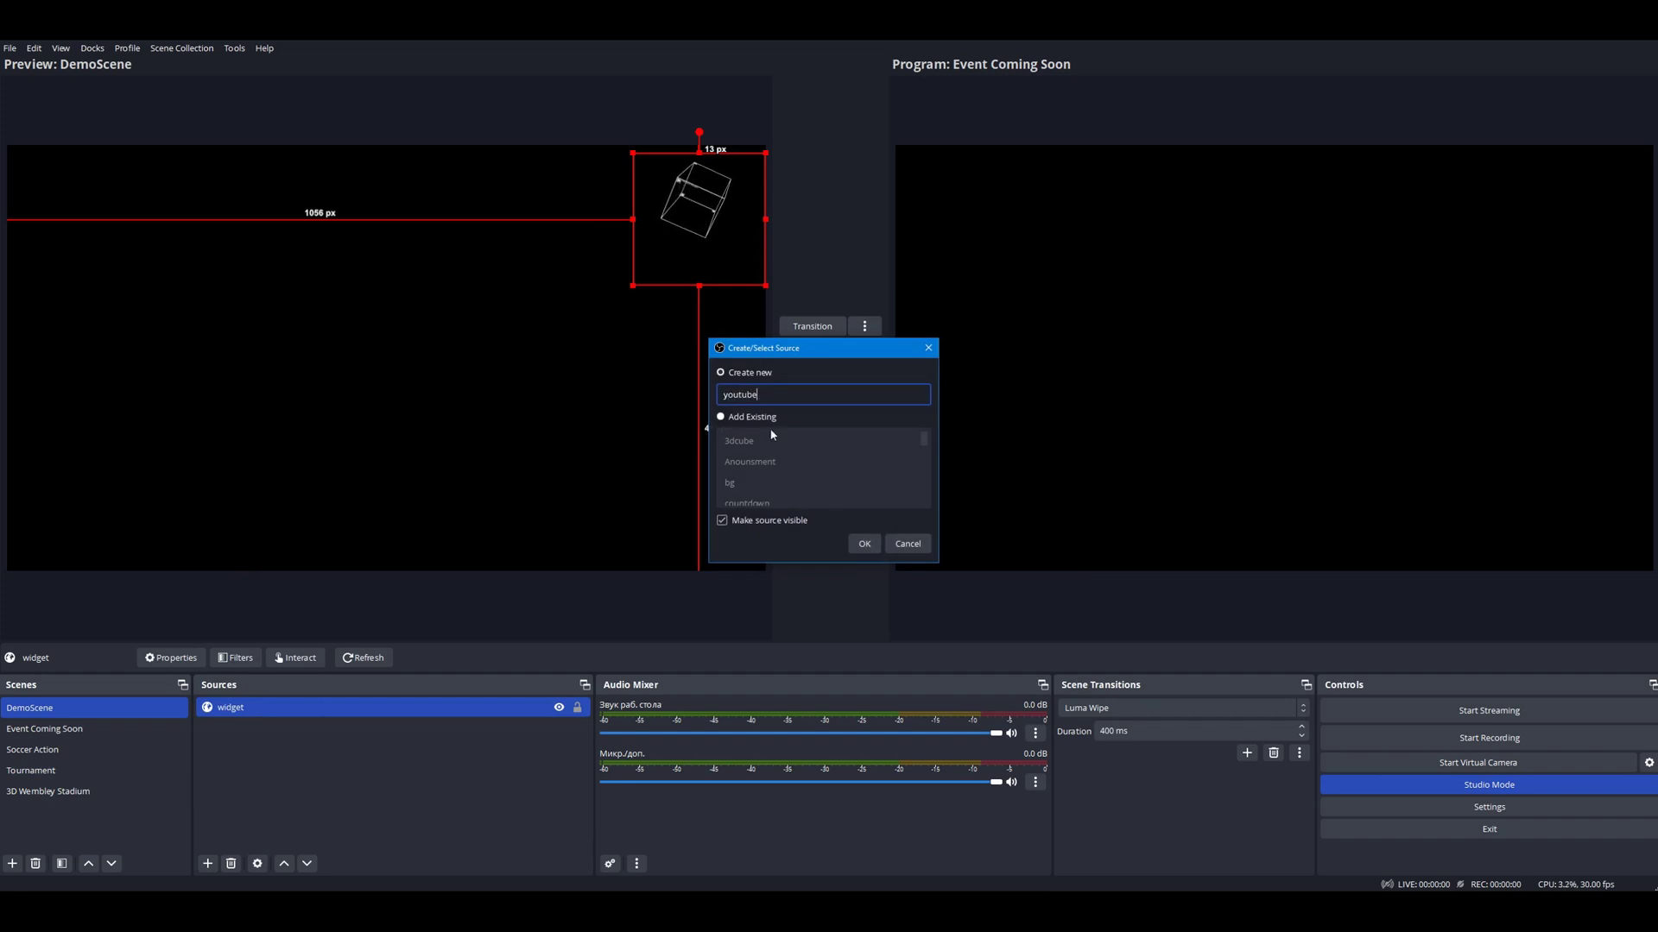
pyautogui.click(864, 543)
pyautogui.moveTo(837, 485); pyautogui.dragTo(637, 490)
pyautogui.hotkey('ctrl', 'v')
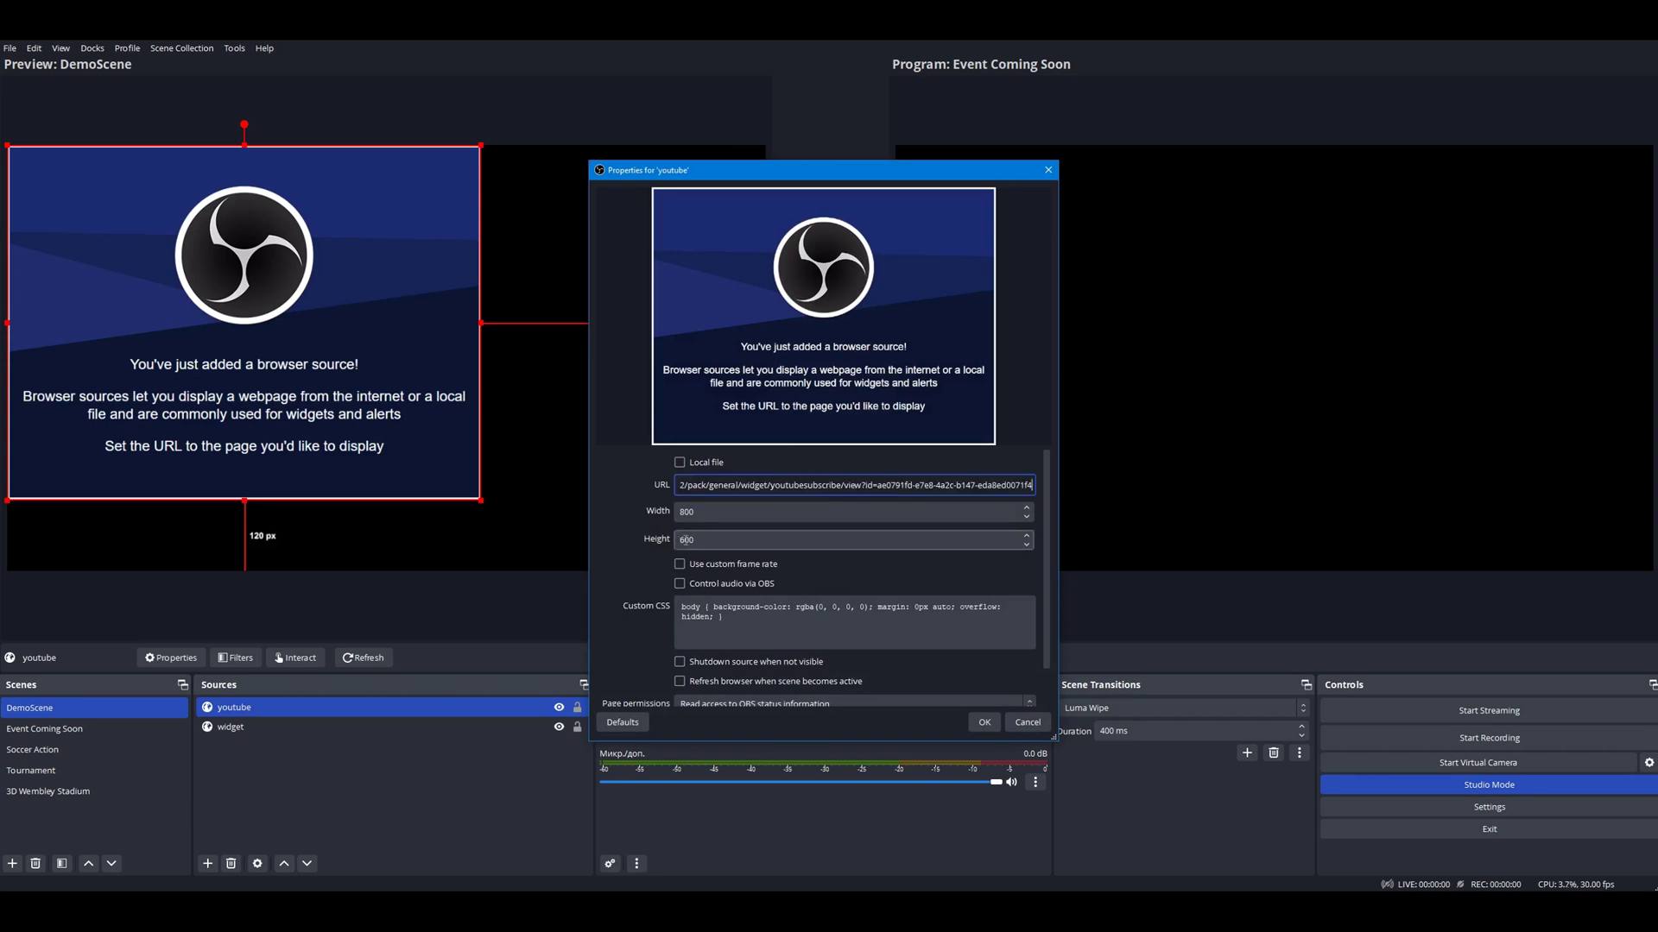
# Step: Adjust the youtube source height, apply it, and move it near the bottom
pyautogui.click(686, 540)
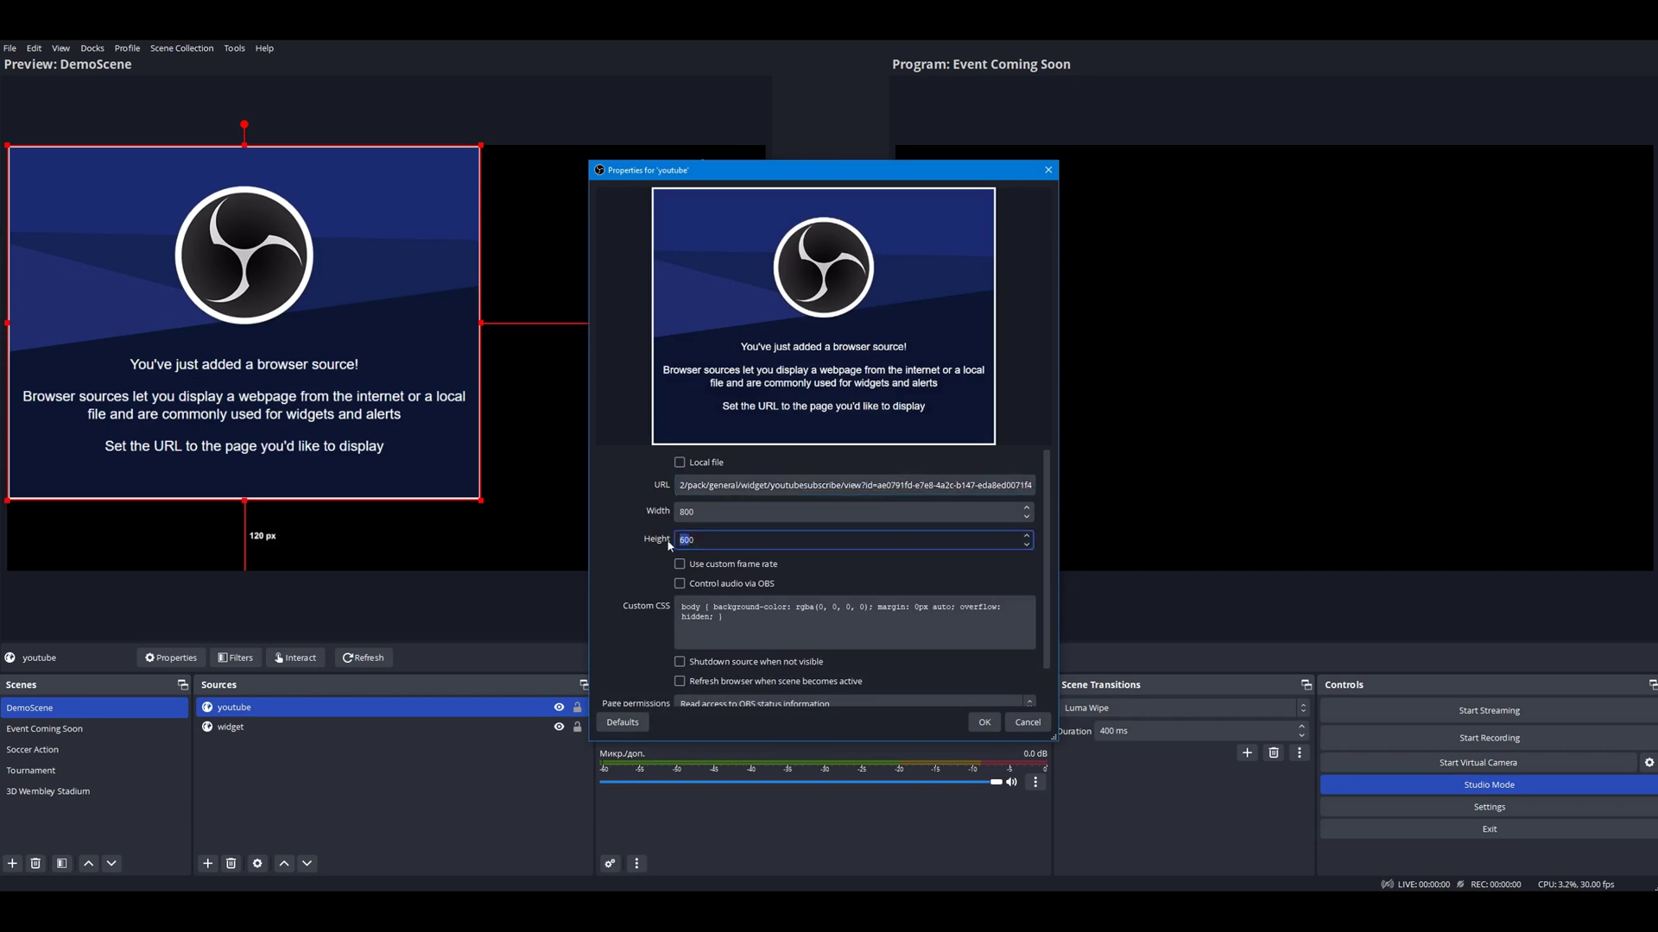
pyautogui.write('150')
pyautogui.click(974, 724)
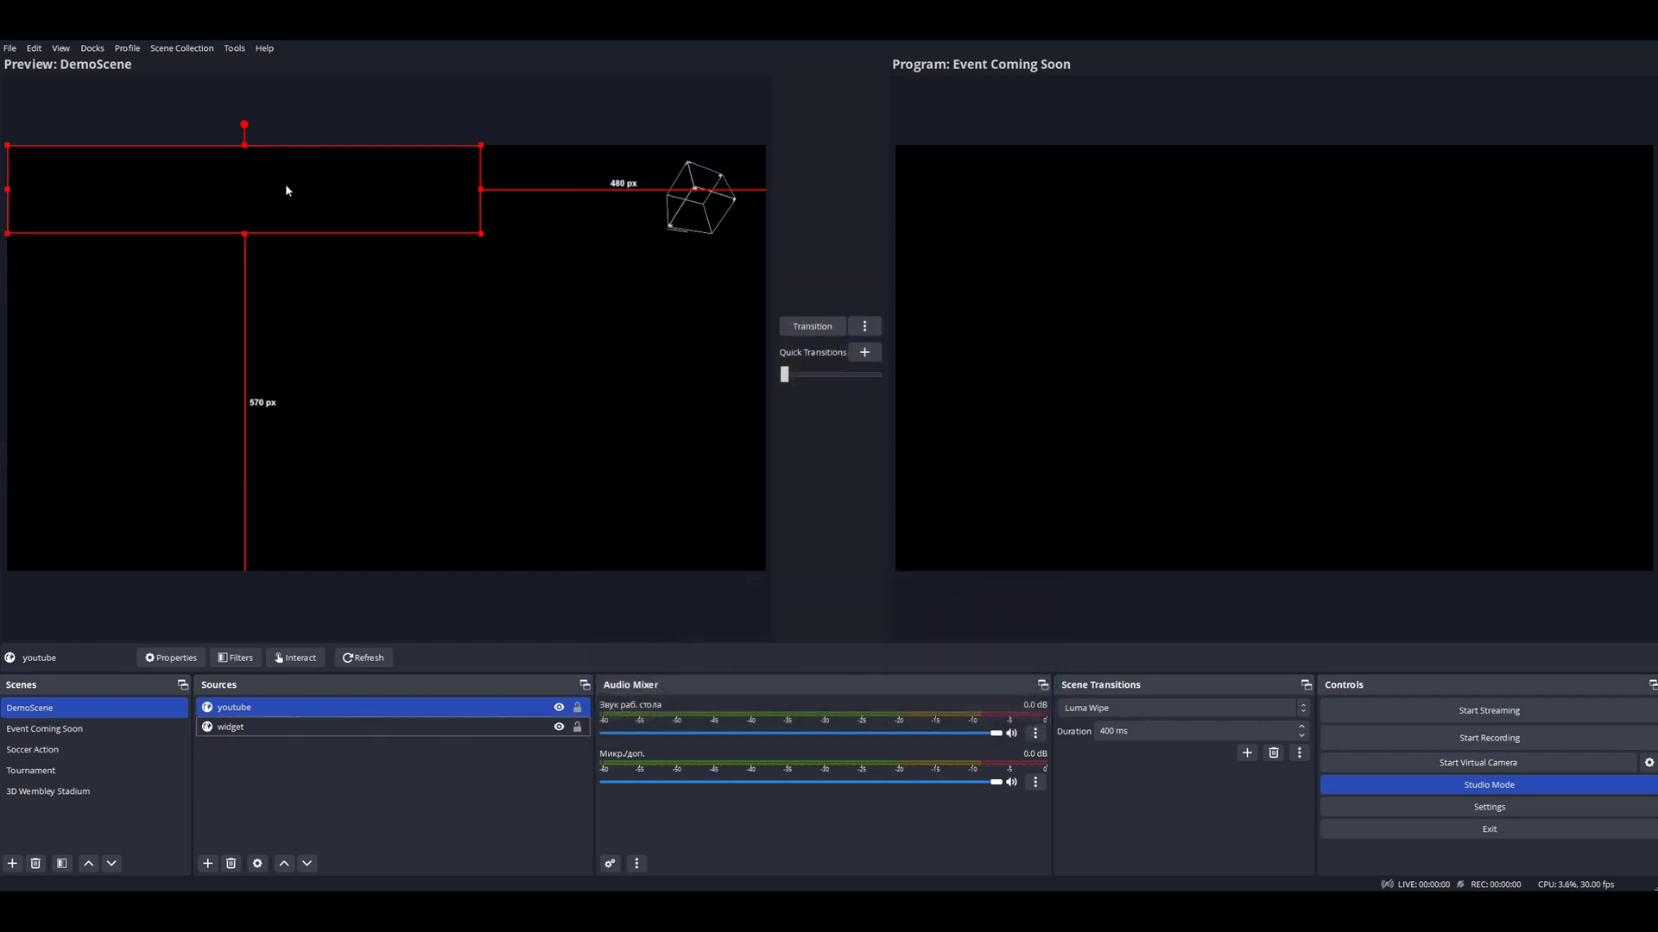
pyautogui.moveTo(286, 190); pyautogui.dragTo(454, 488)
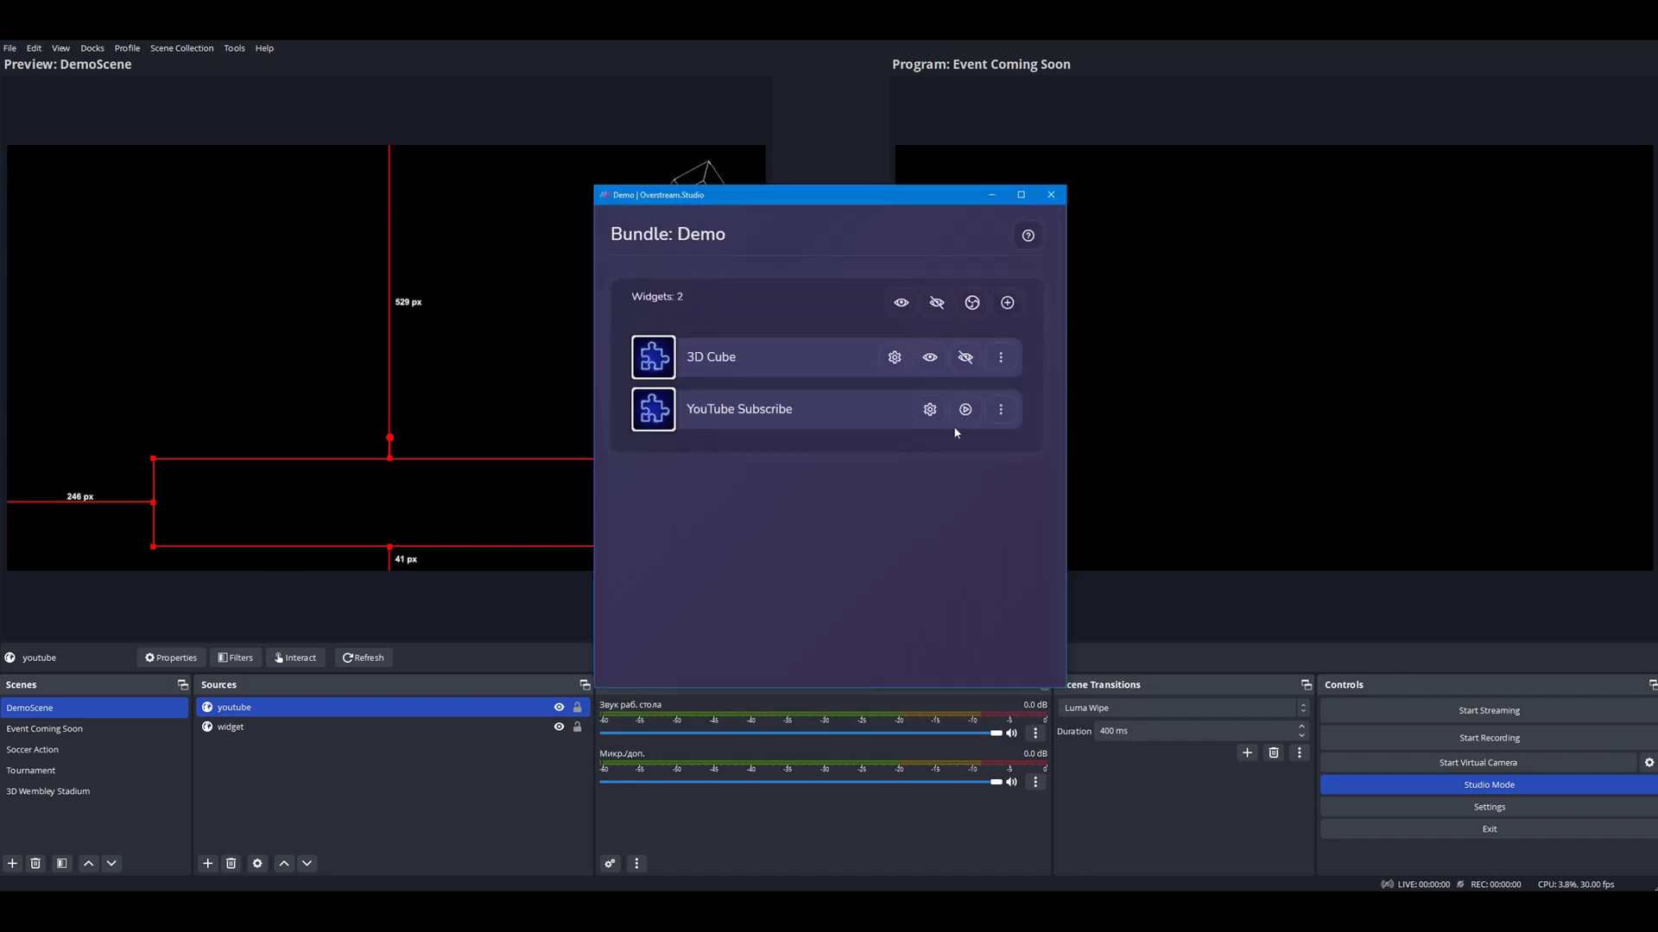
# Step: Play the YouTube Subscribe animation from its settings cog, then replay it from the widget
pyautogui.click(930, 410)
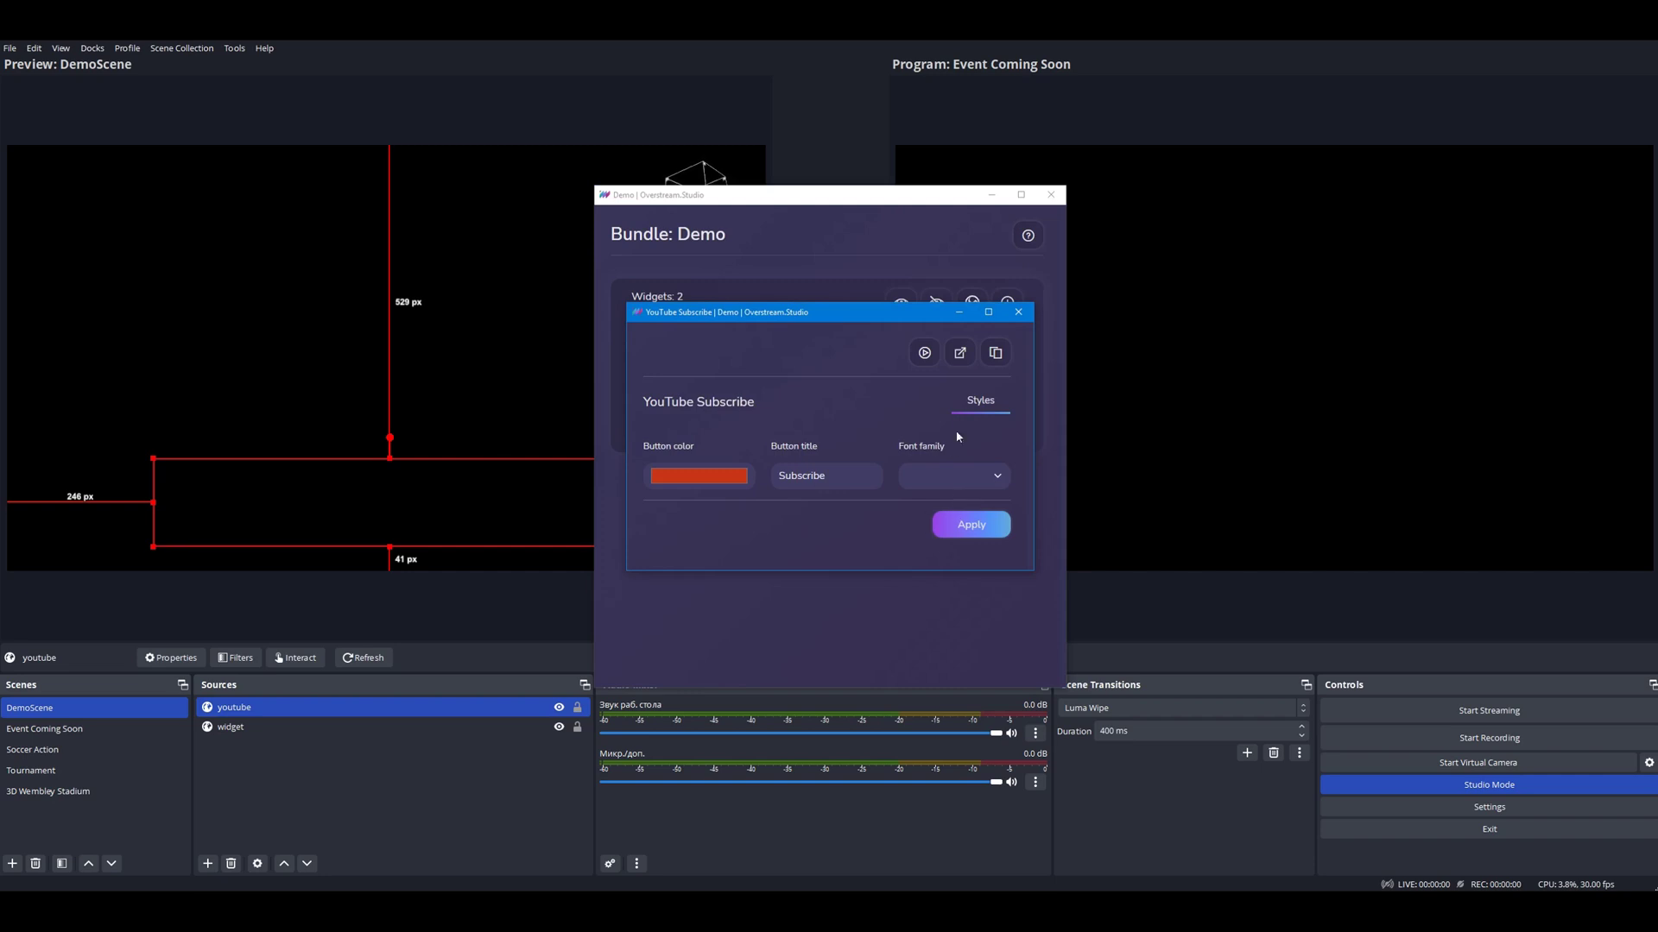
pyautogui.click(924, 352)
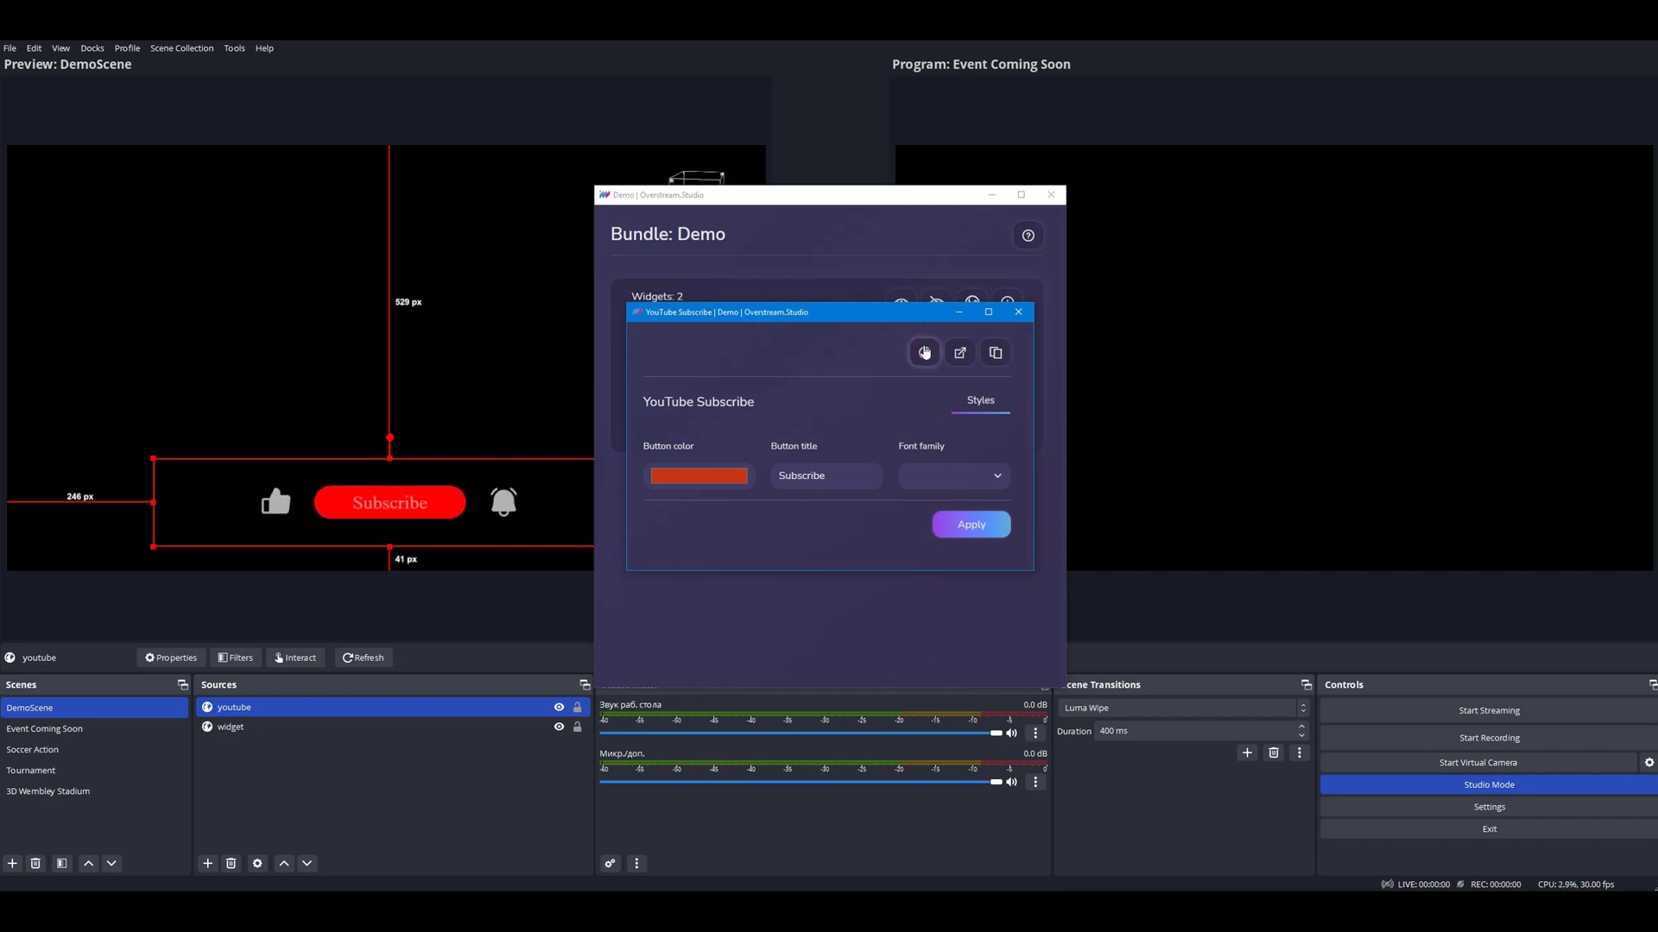
pyautogui.click(1018, 311)
pyautogui.click(965, 410)
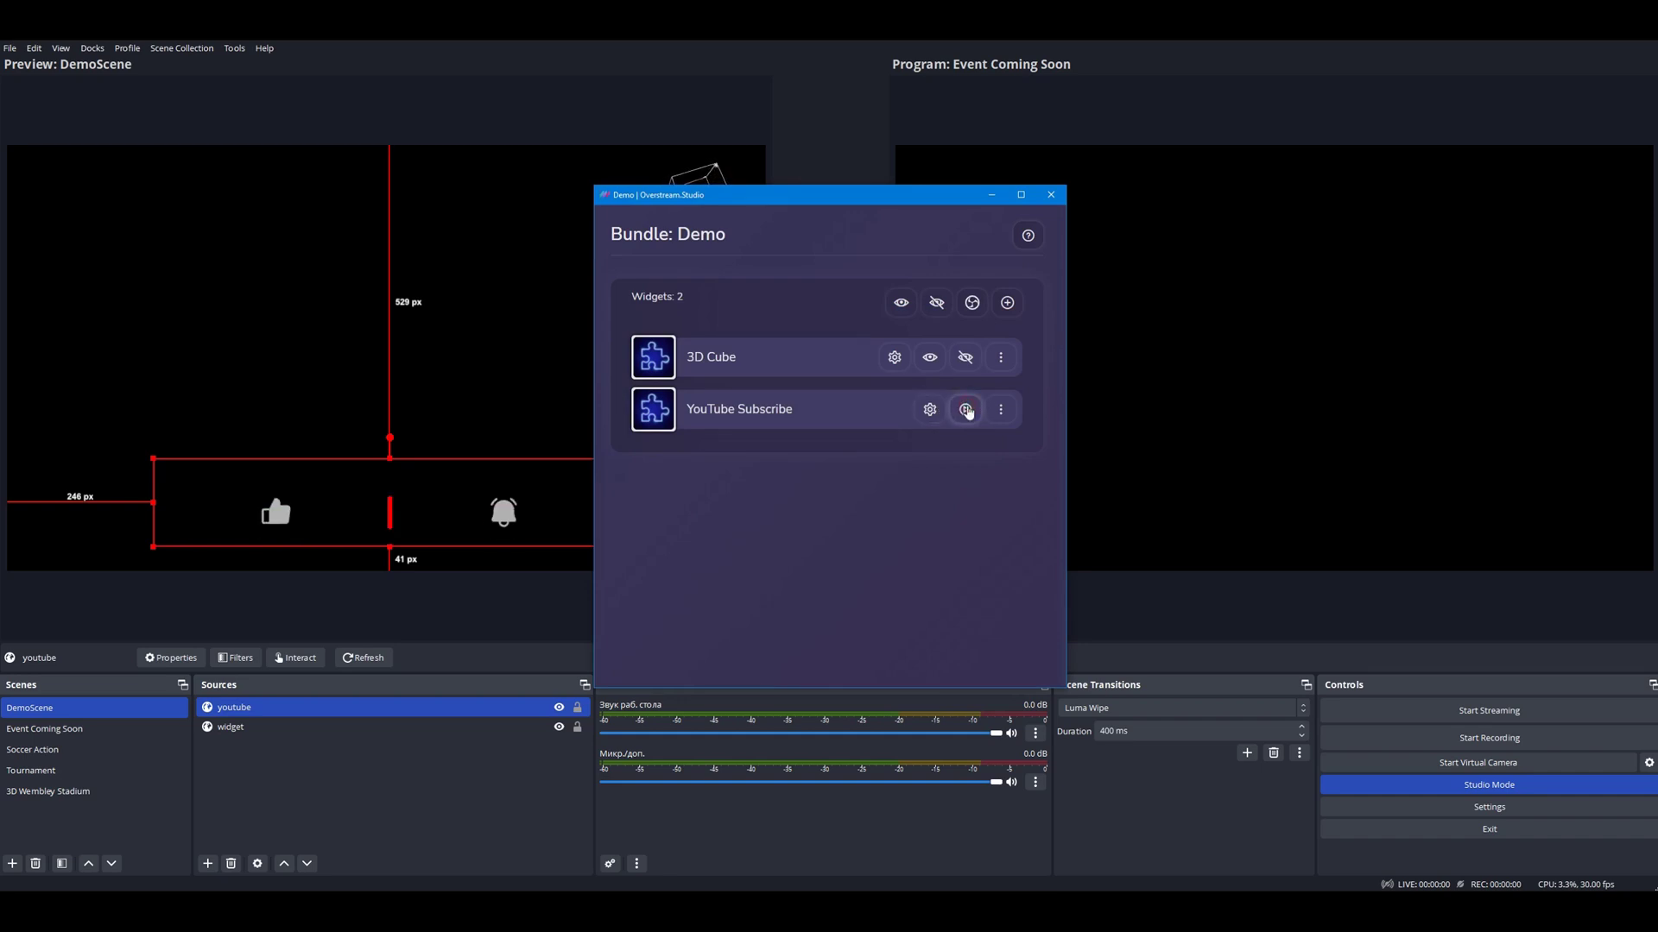
pyautogui.moveTo(820, 212); pyautogui.dragTo(1045, 218)
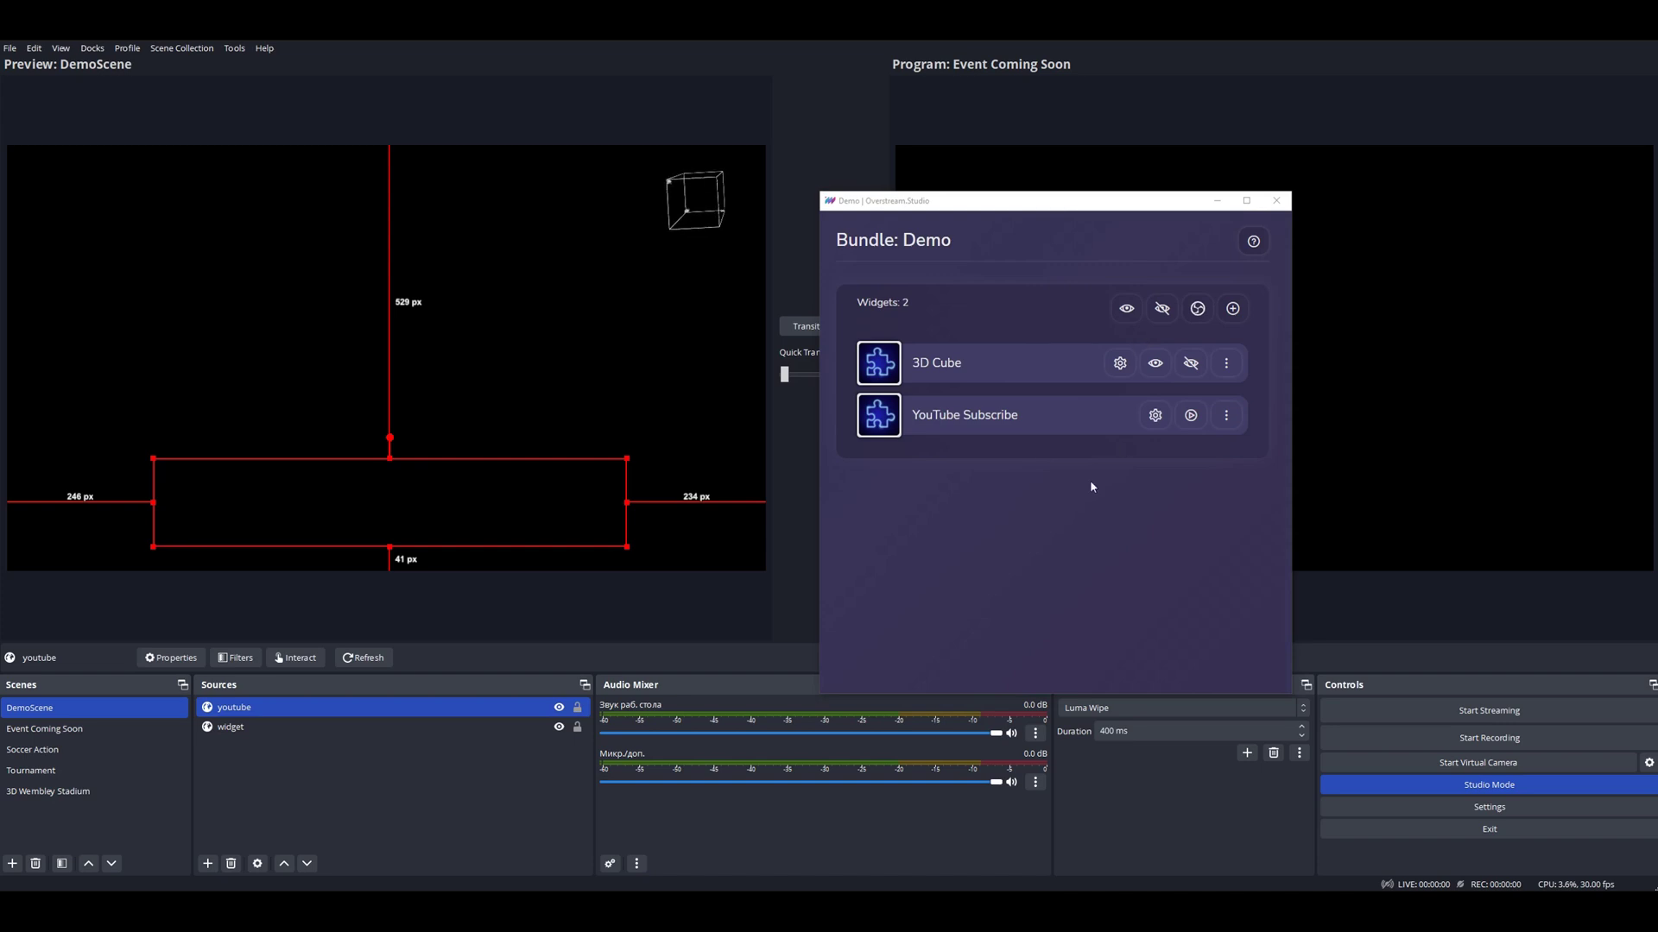
# Step: Cancel the OBS scene picker and show Overstream's General Settings page
pyautogui.click(1197, 308)
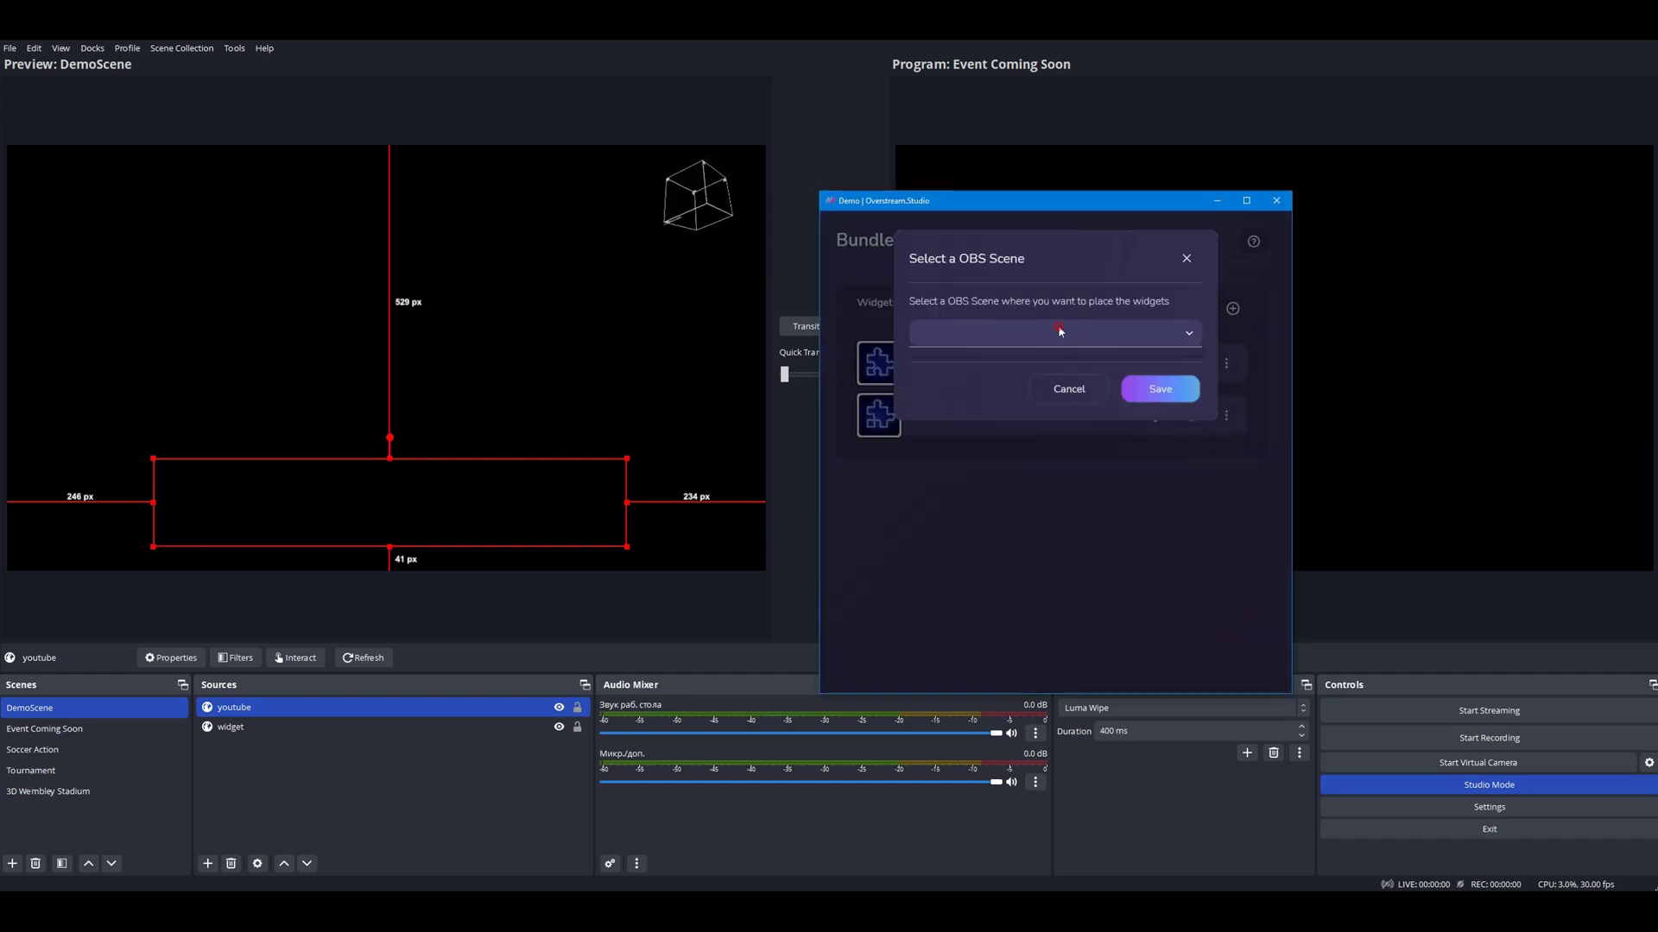
pyautogui.click(1069, 388)
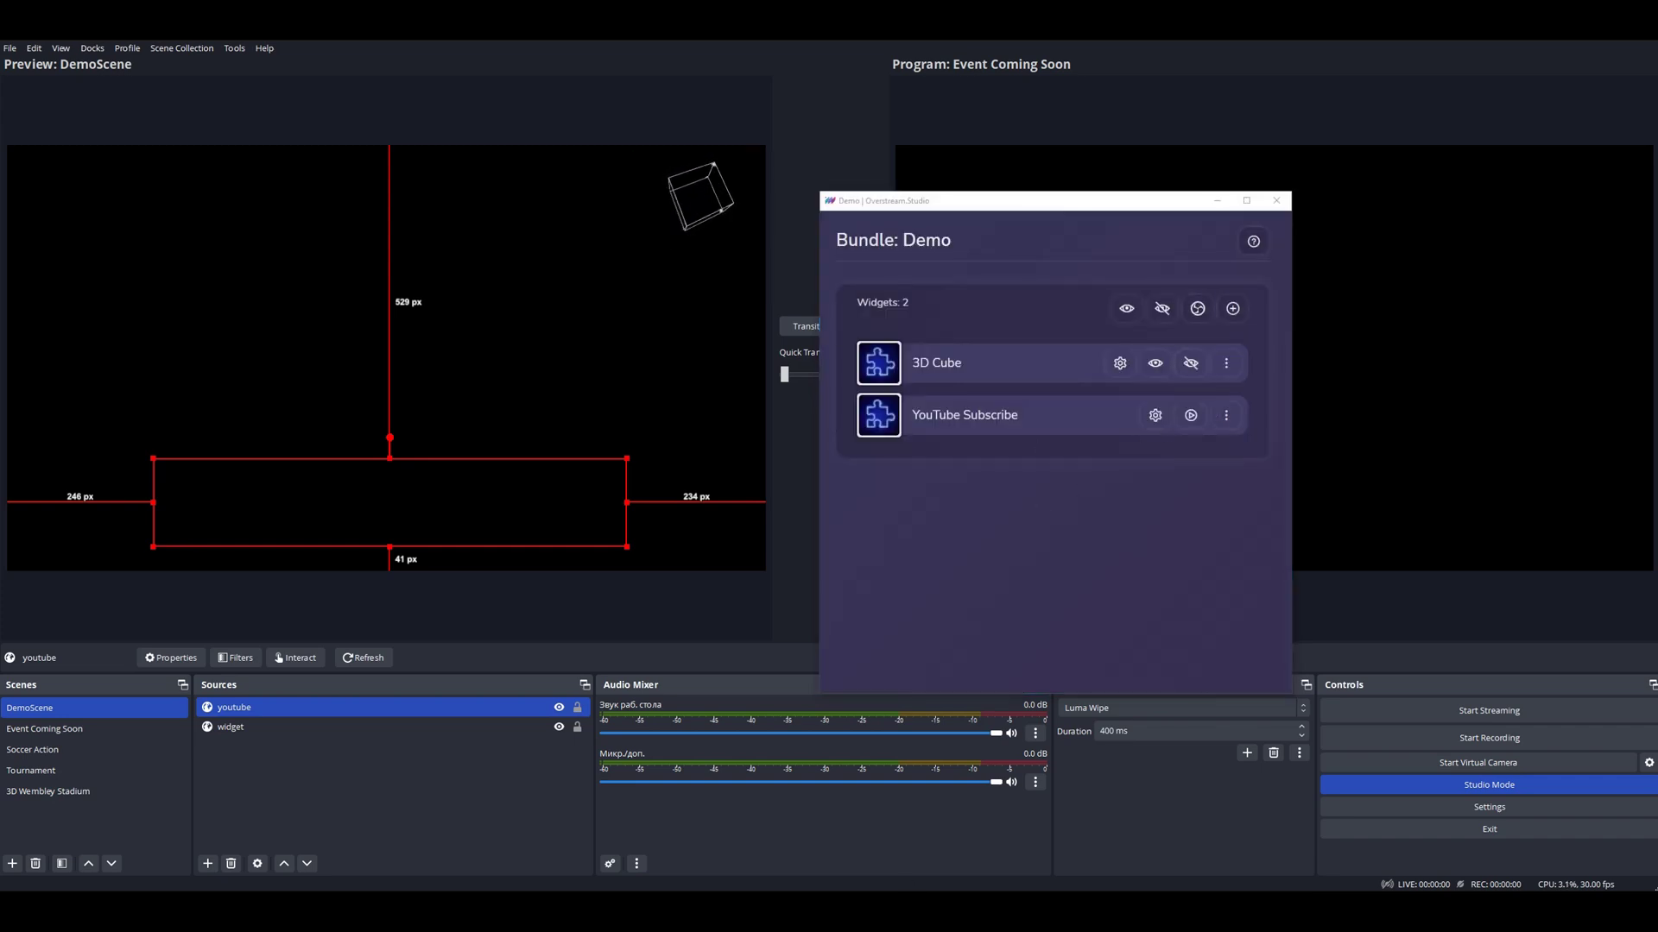
pyautogui.moveTo(803, 257)
pyautogui.mouseDown()
pyautogui.moveTo(975, 278)
pyautogui.moveTo(1032, 264)
pyautogui.mouseUp()
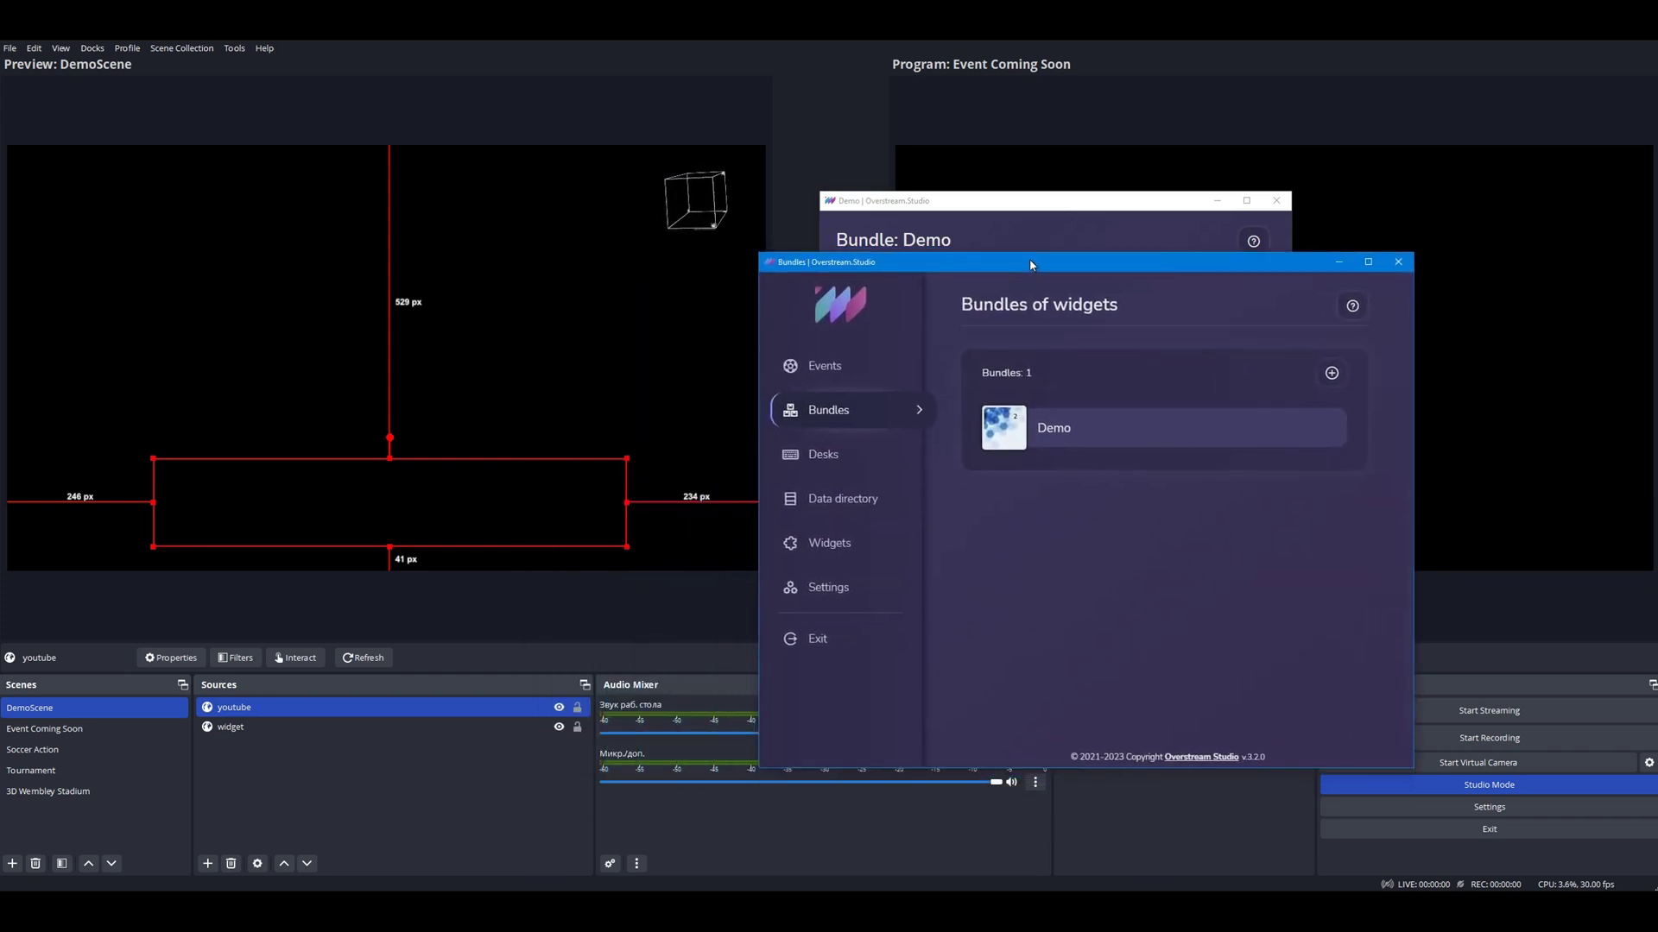
pyautogui.click(845, 592)
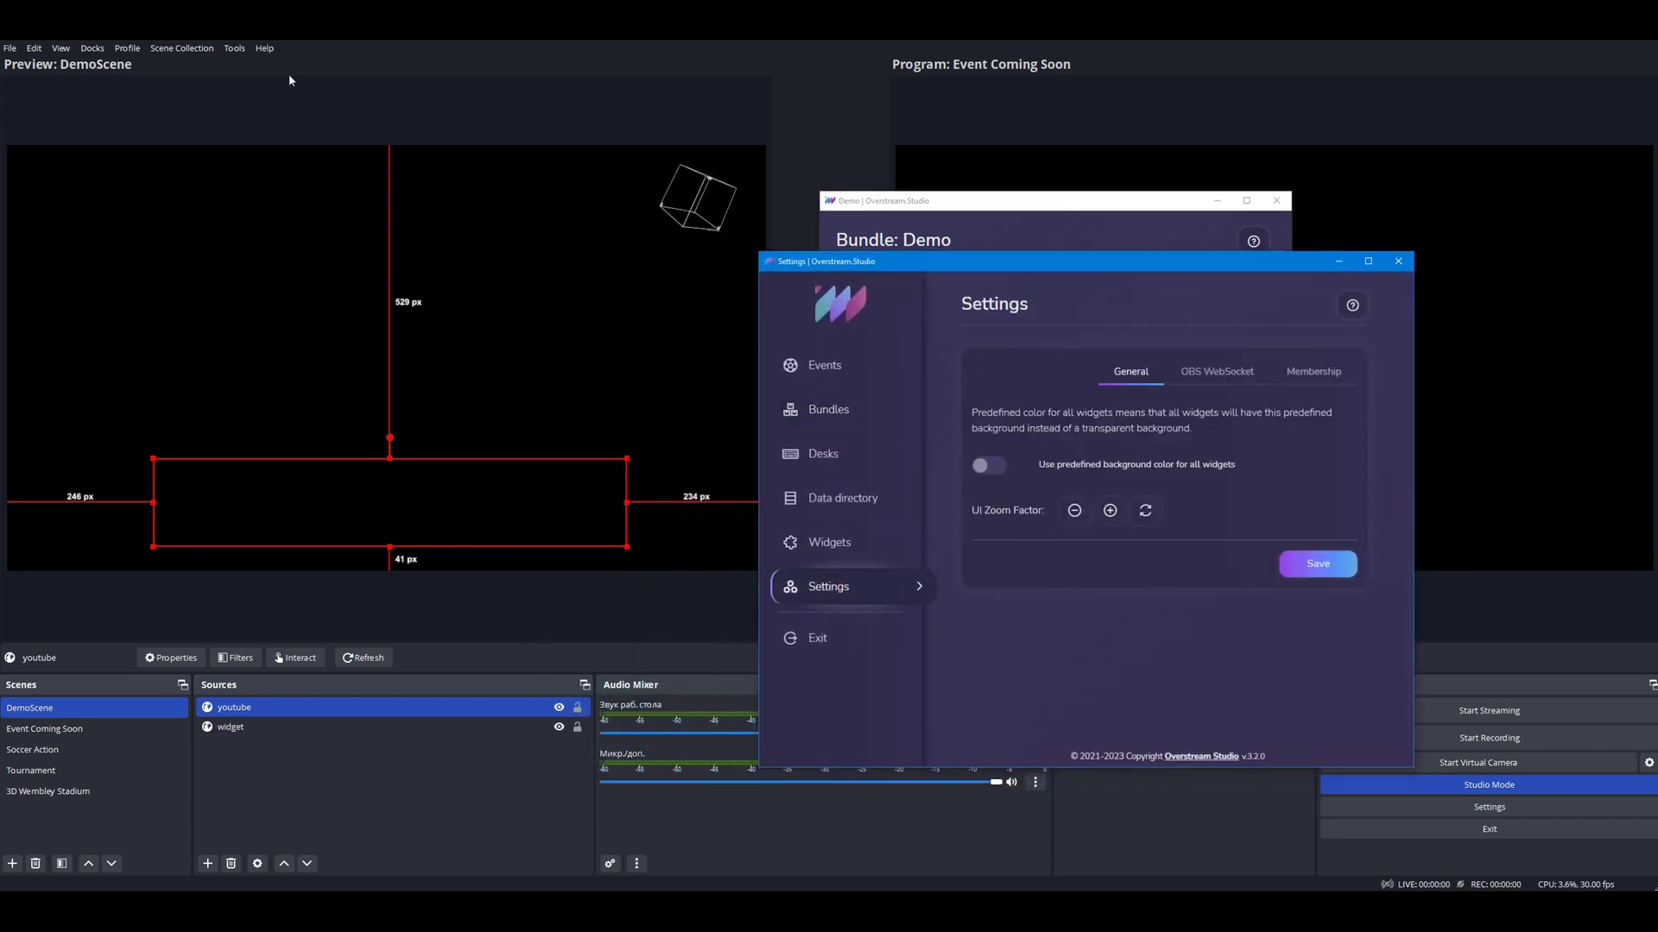
# Step: Apply OBS WebSocket Server Settings and display its connect info: IP, port 4455, password, QR code
pyautogui.click(233, 50)
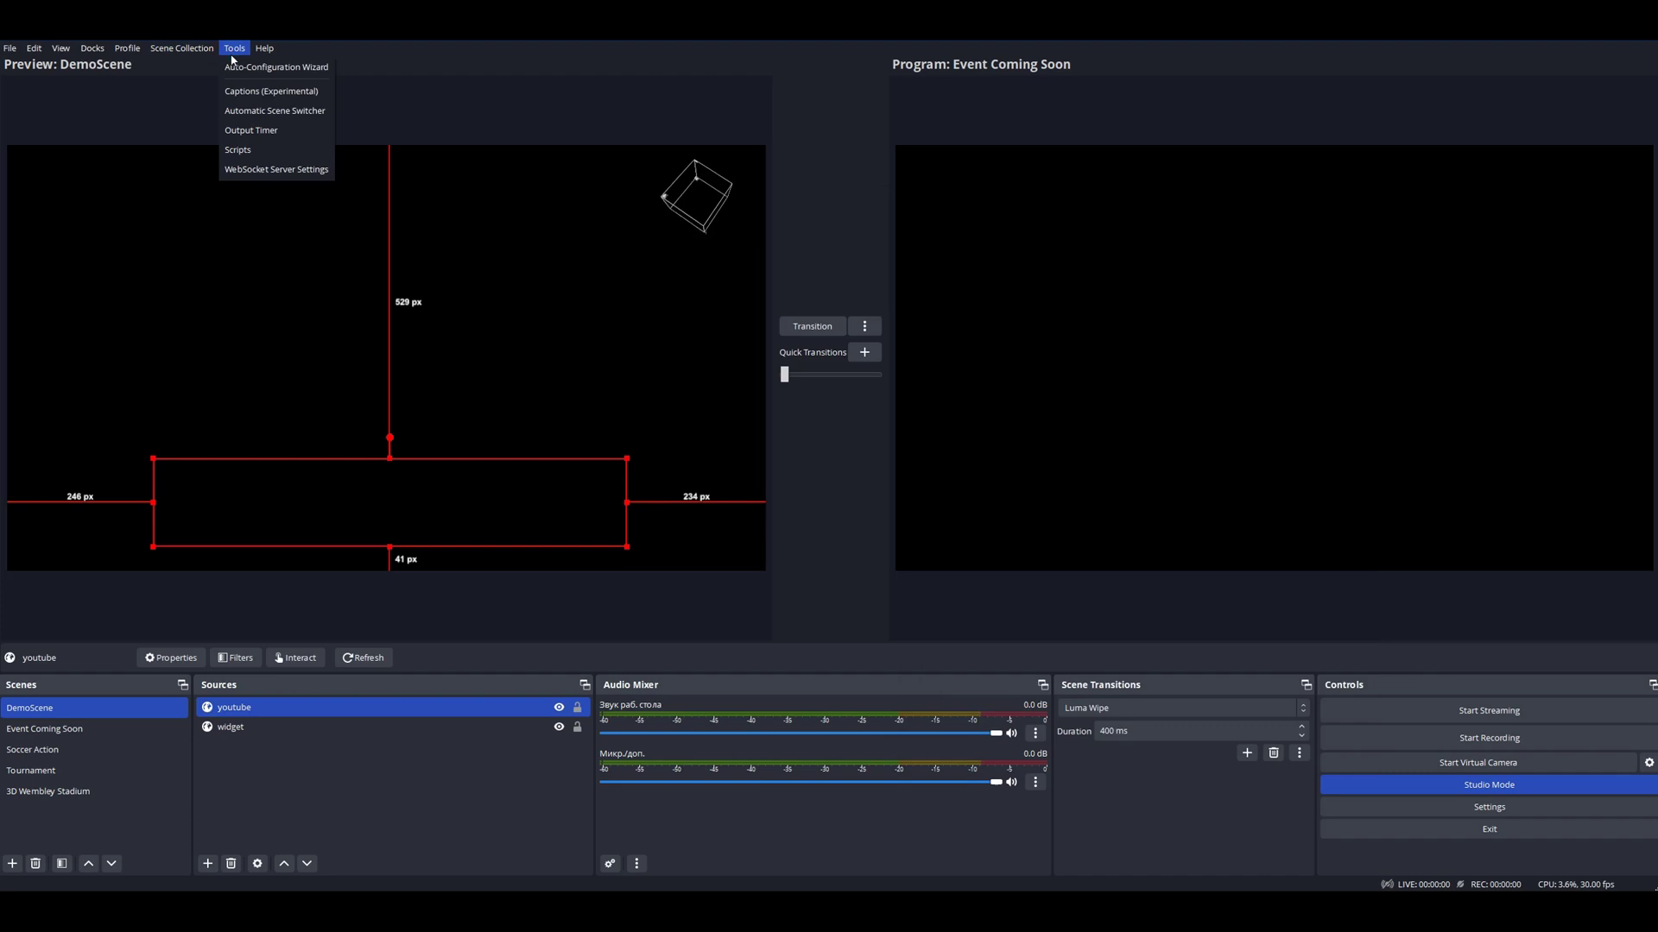
pyautogui.click(266, 169)
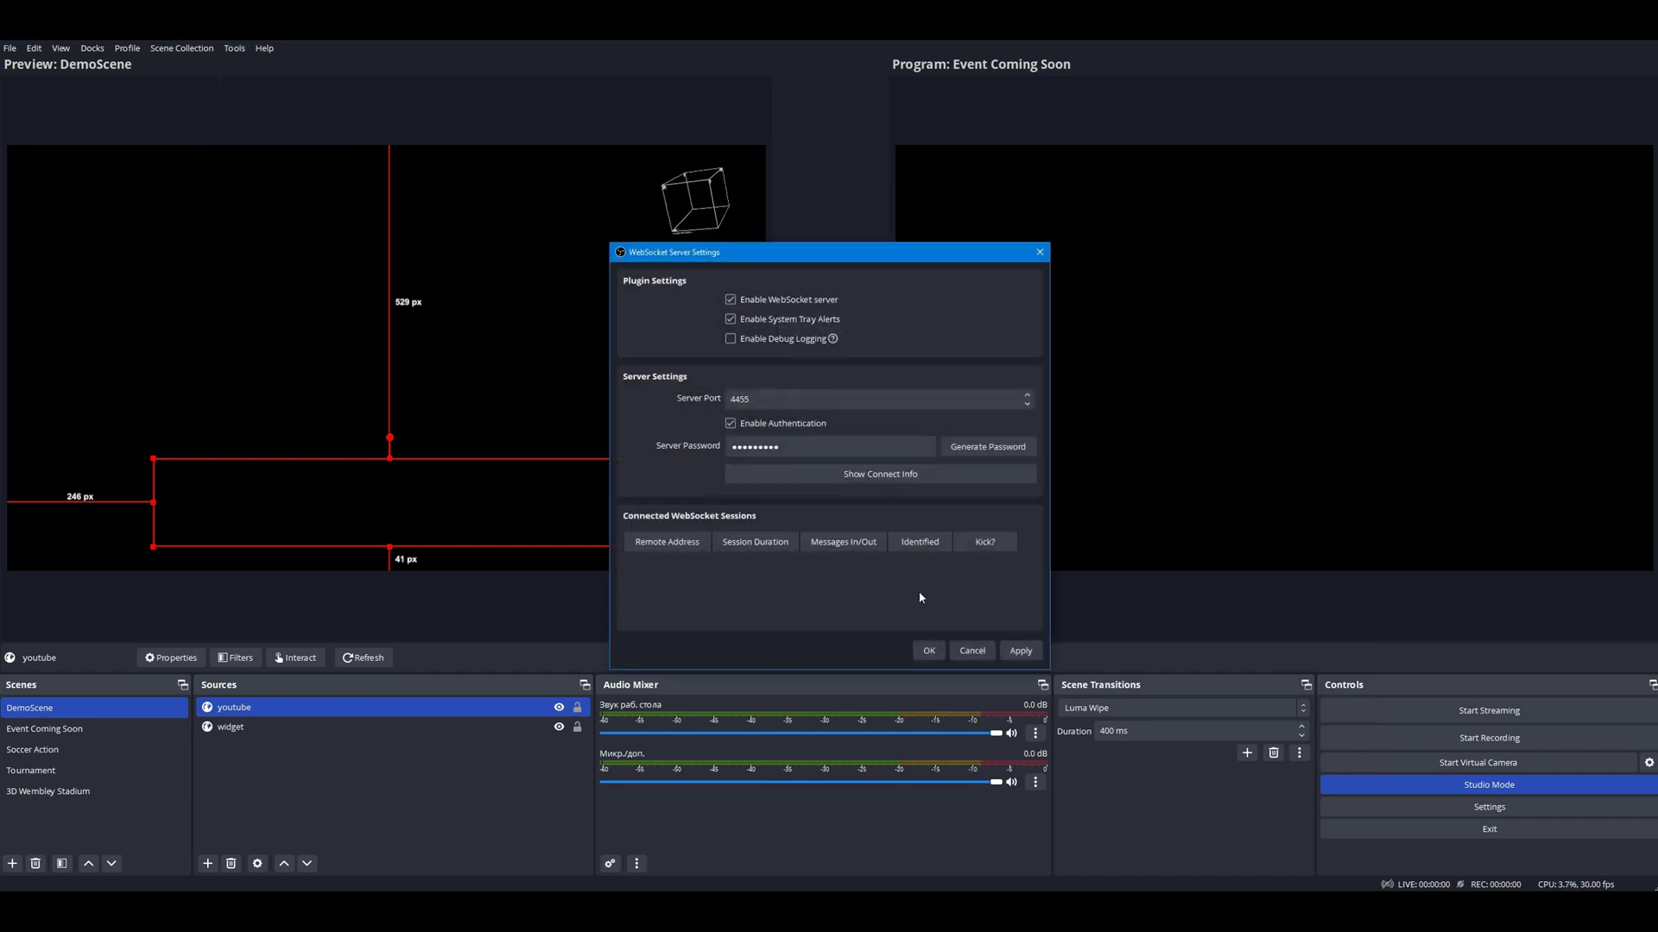
pyautogui.click(1020, 653)
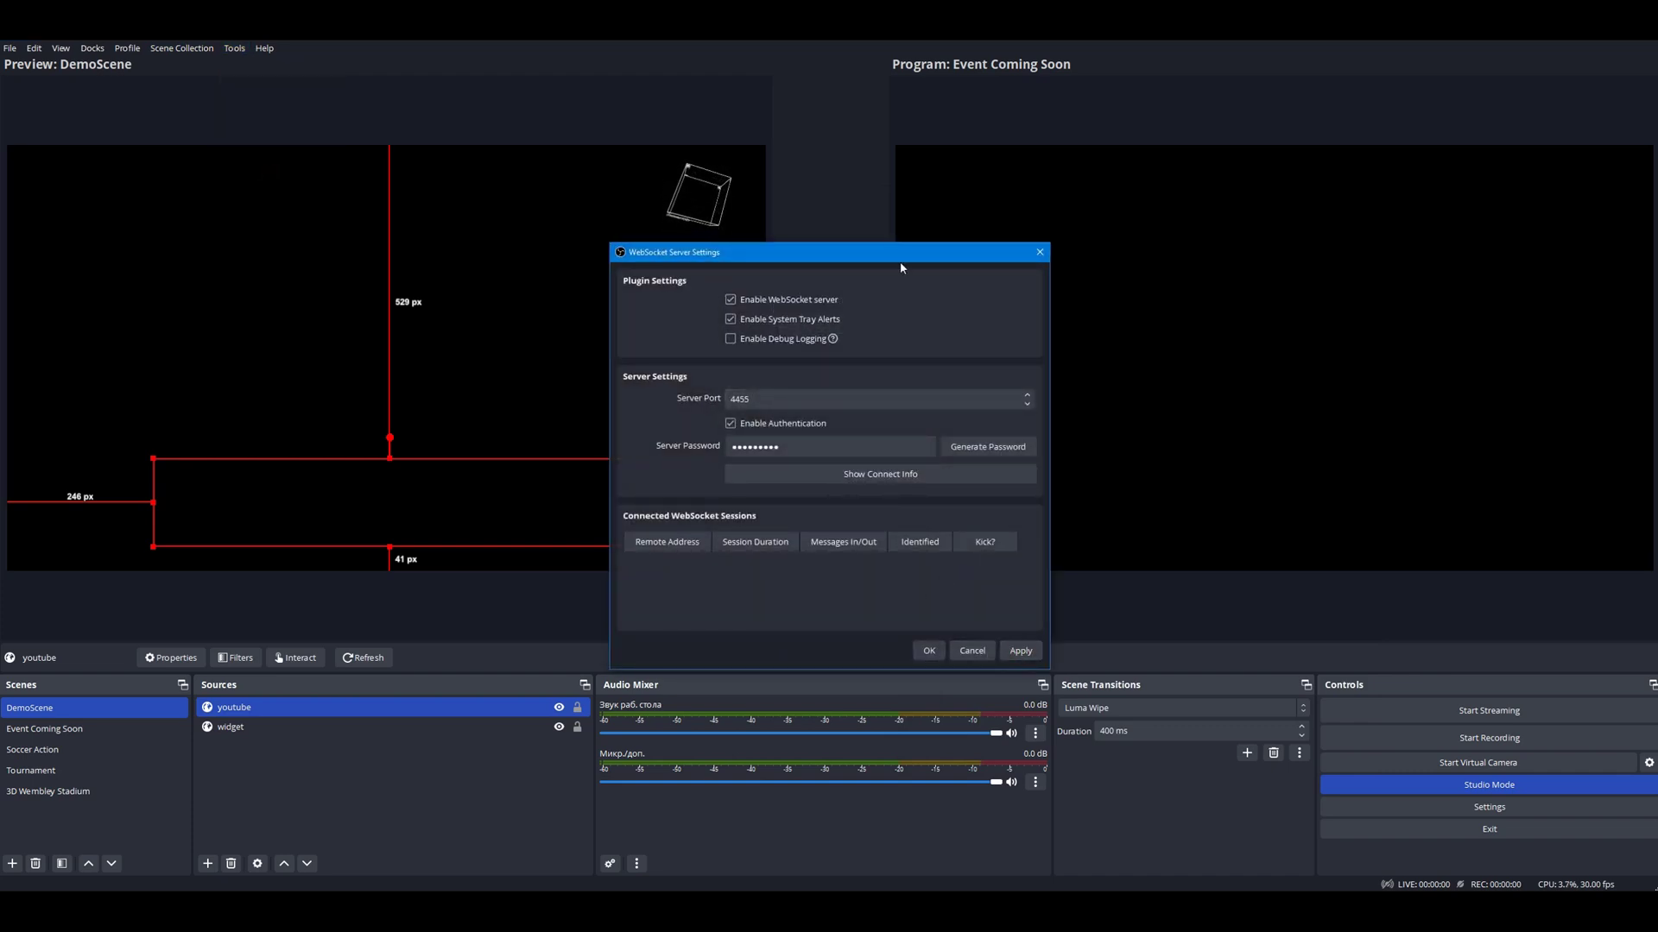
pyautogui.moveTo(900, 252); pyautogui.dragTo(501, 253)
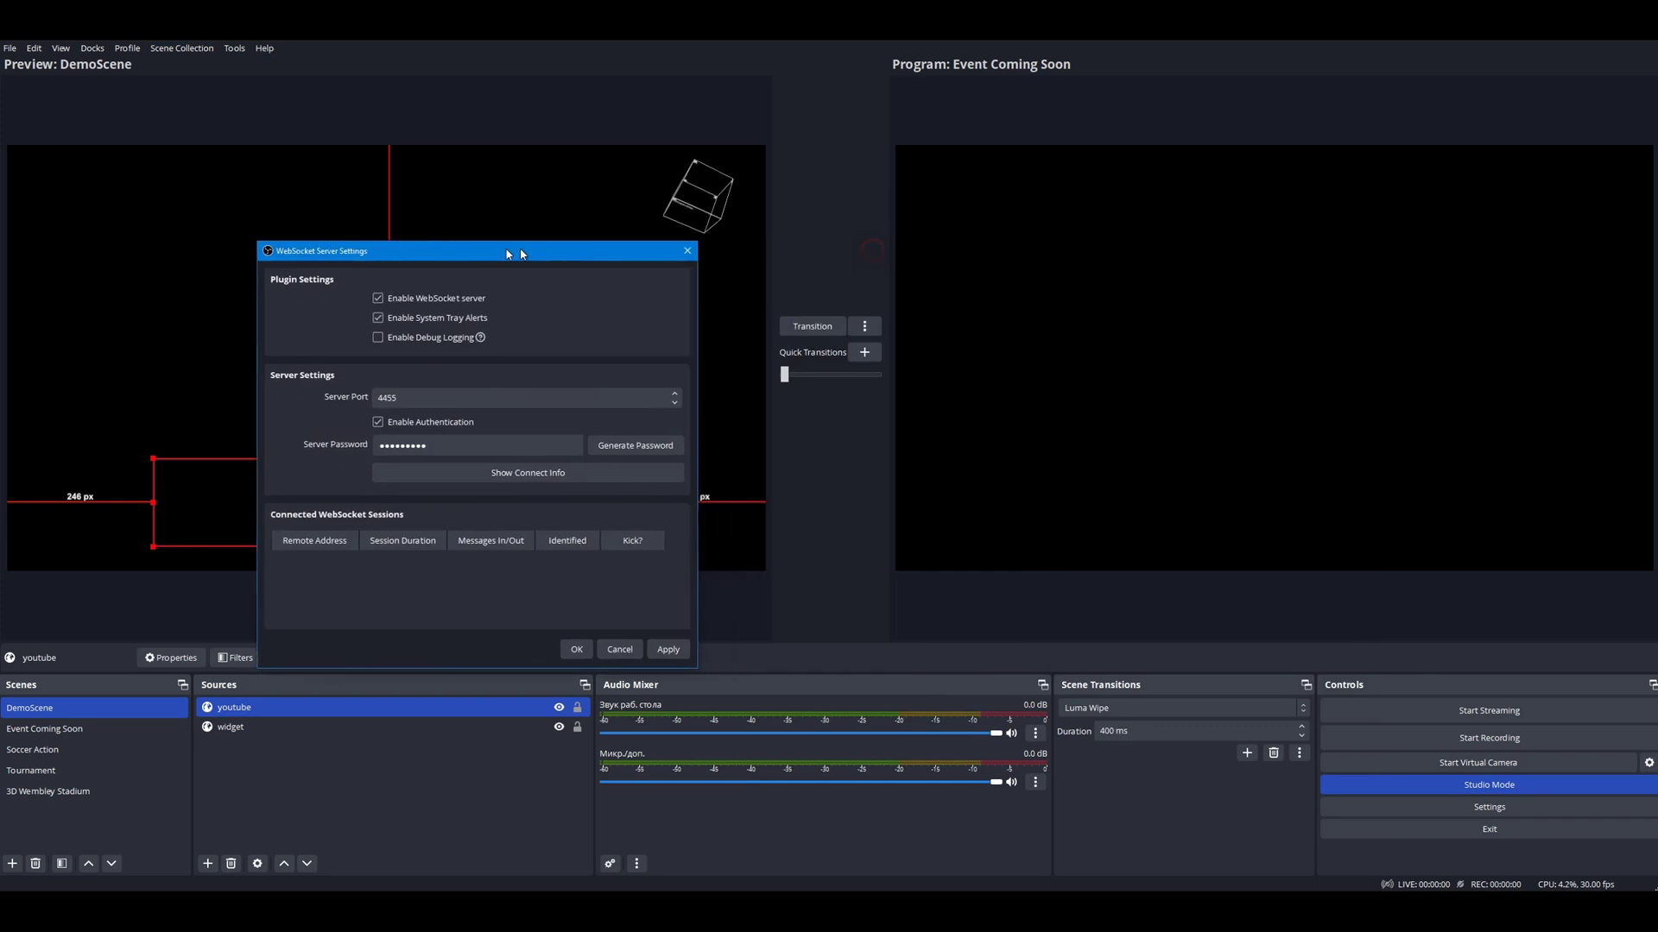
pyautogui.click(481, 475)
pyautogui.moveTo(802, 294); pyautogui.dragTo(376, 309)
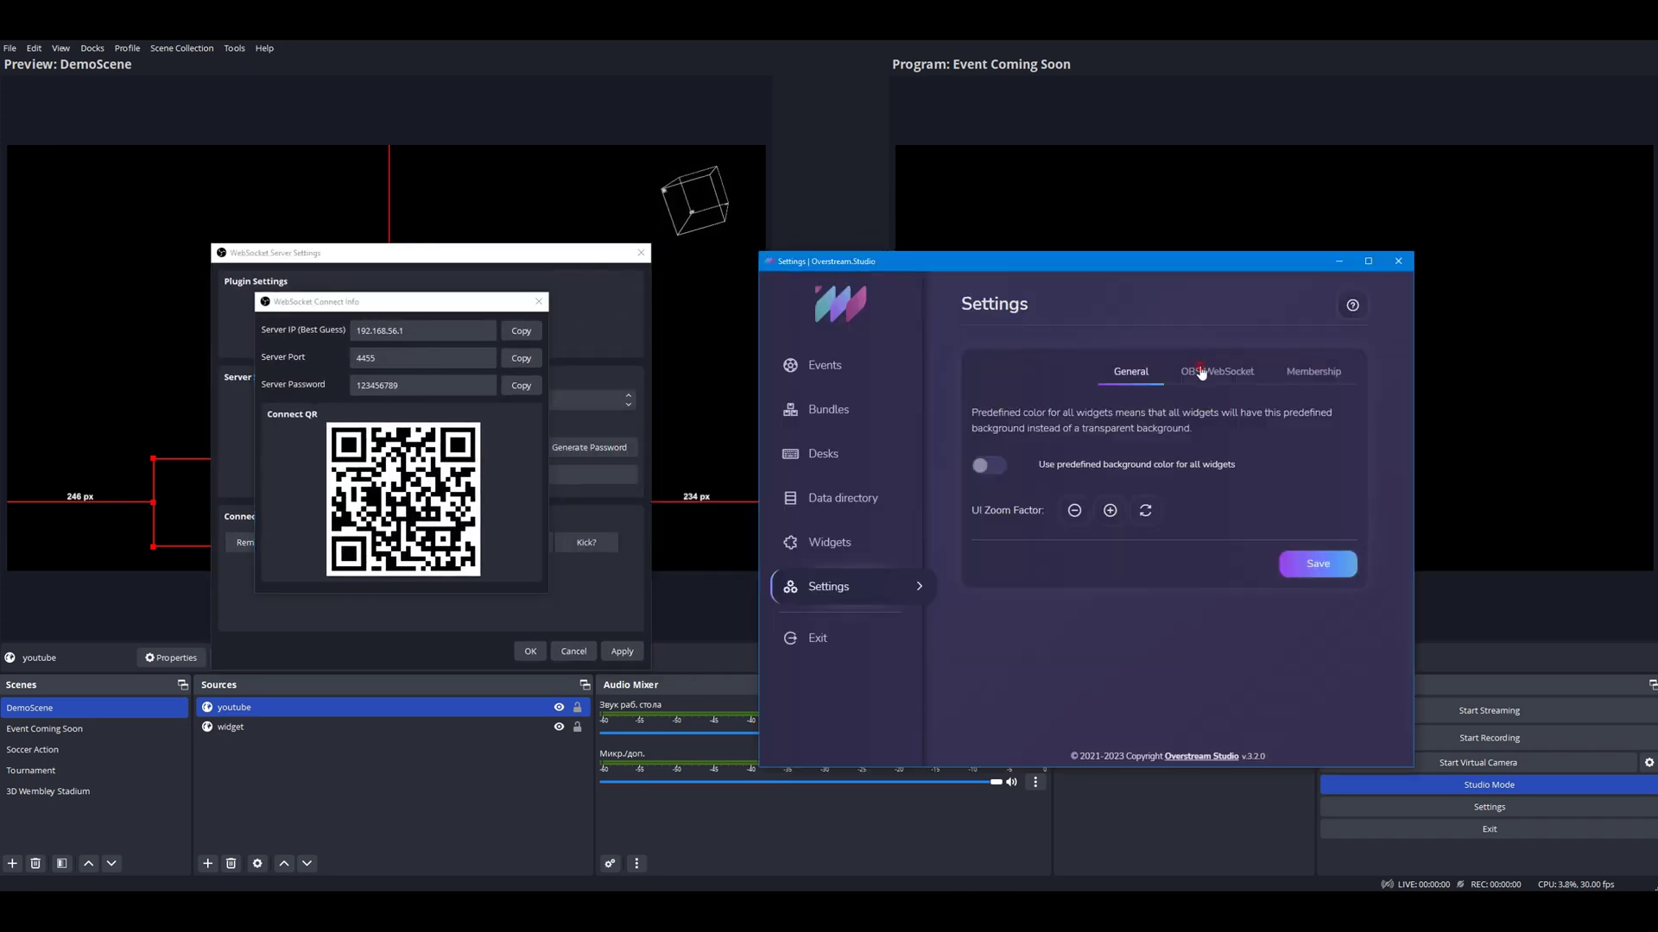
# Step: Enable the OBS WebSocket connection and fill Host with 192.168.56.1 from OBS
pyautogui.click(1213, 371)
pyautogui.click(988, 502)
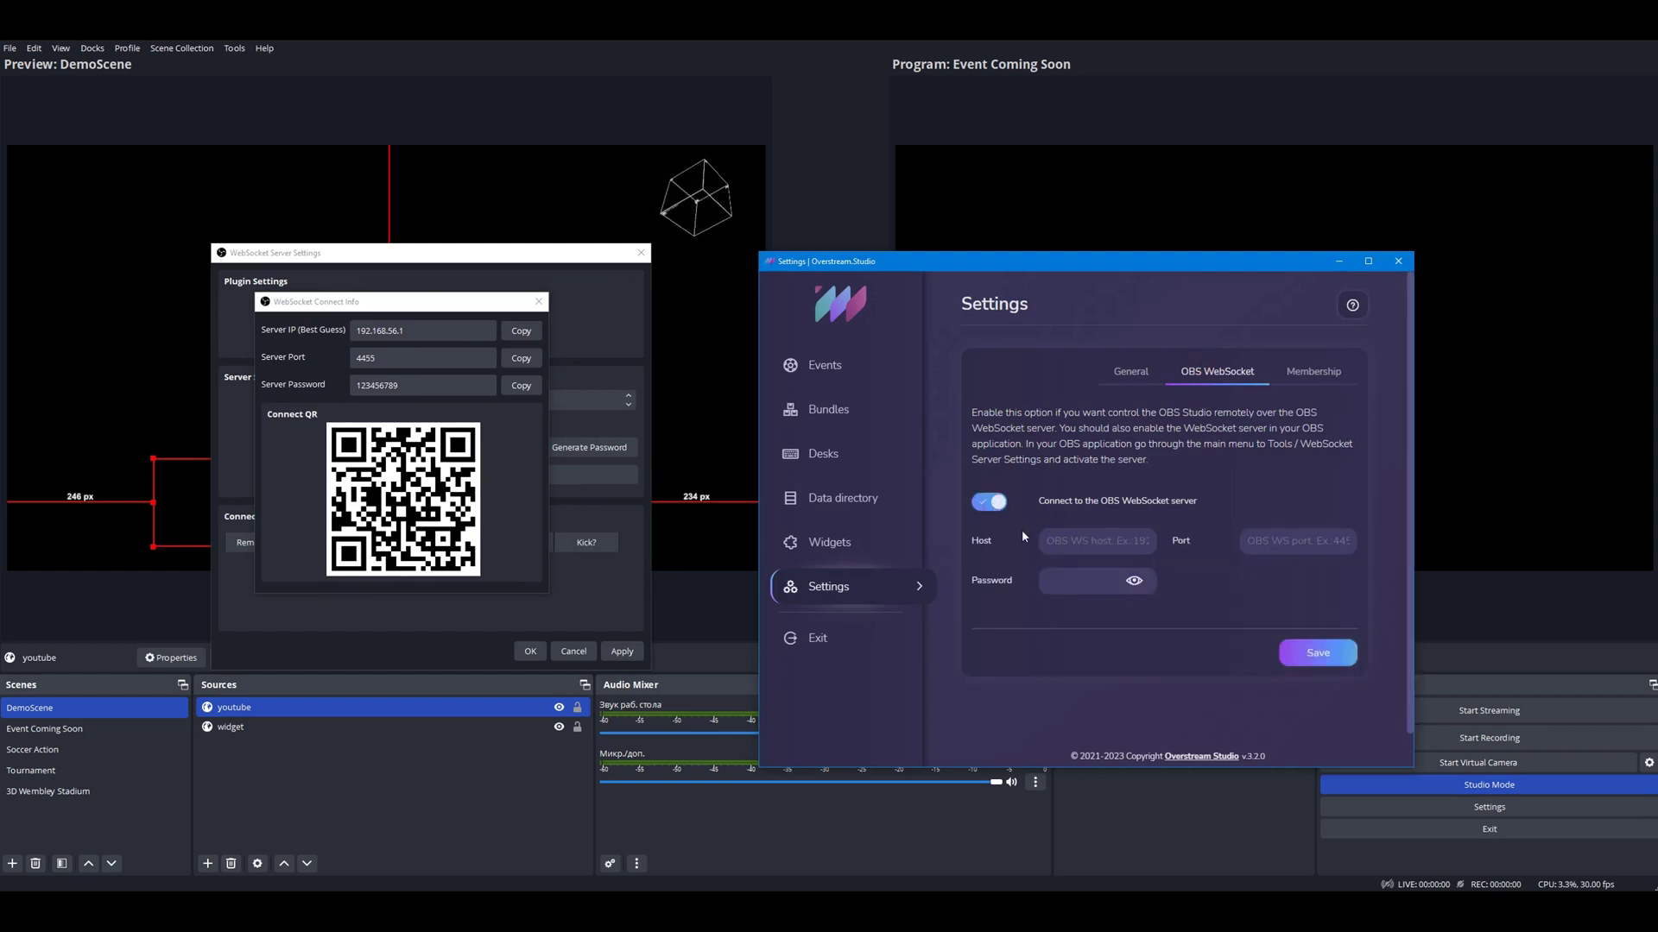
pyautogui.click(509, 335)
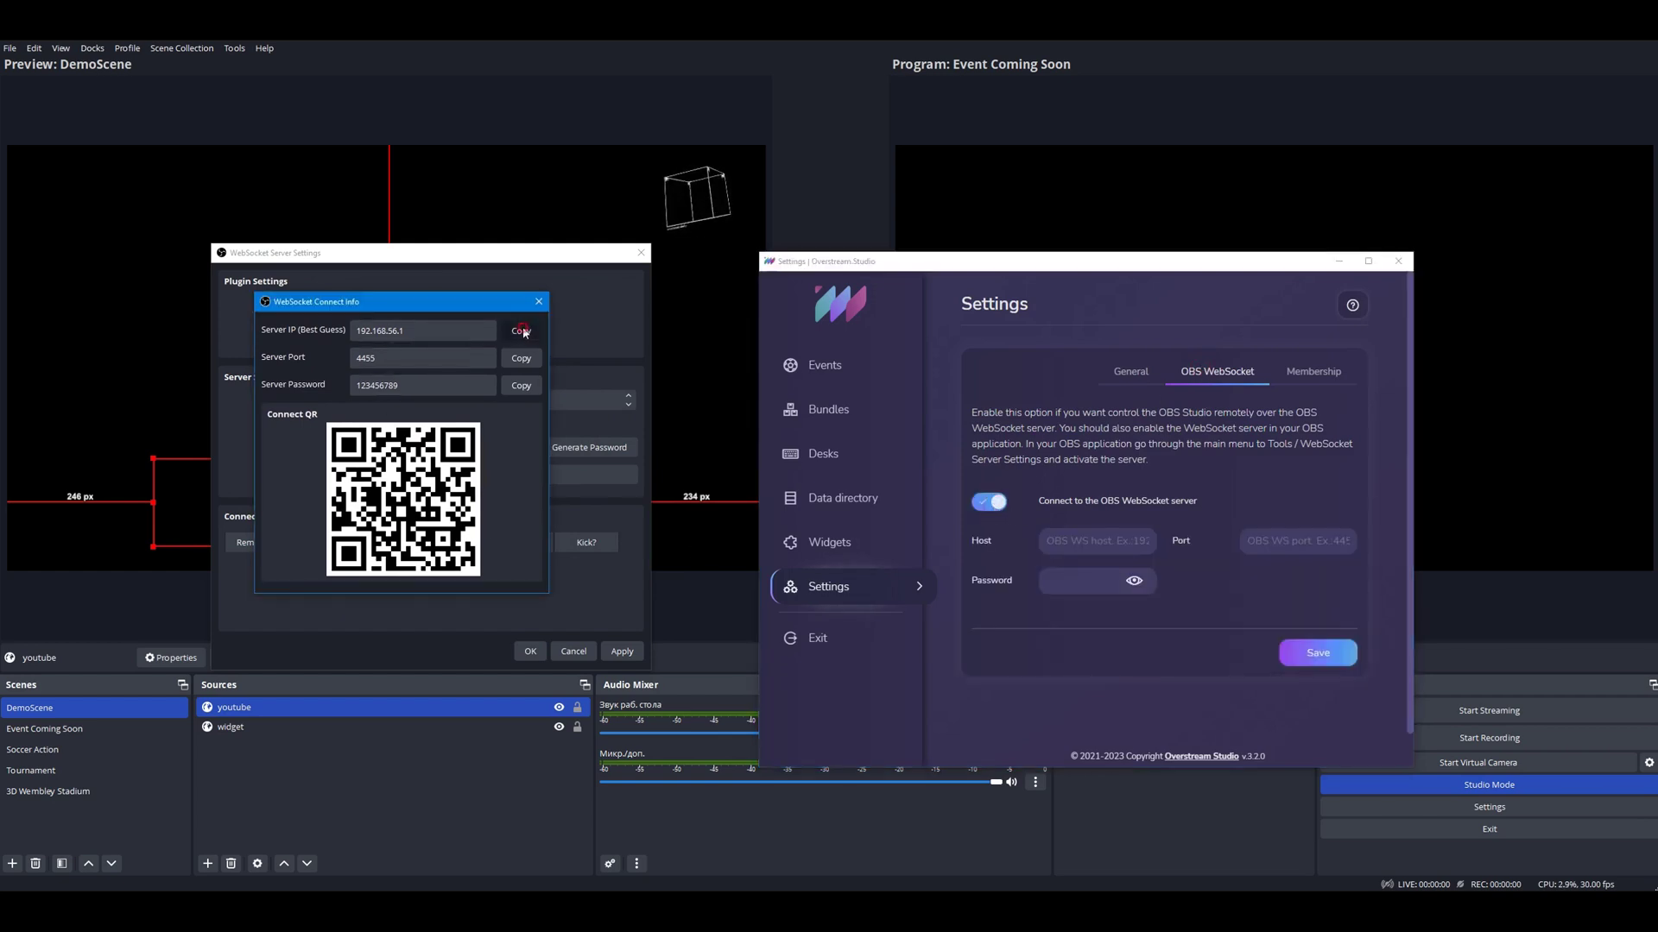
pyautogui.click(1084, 544)
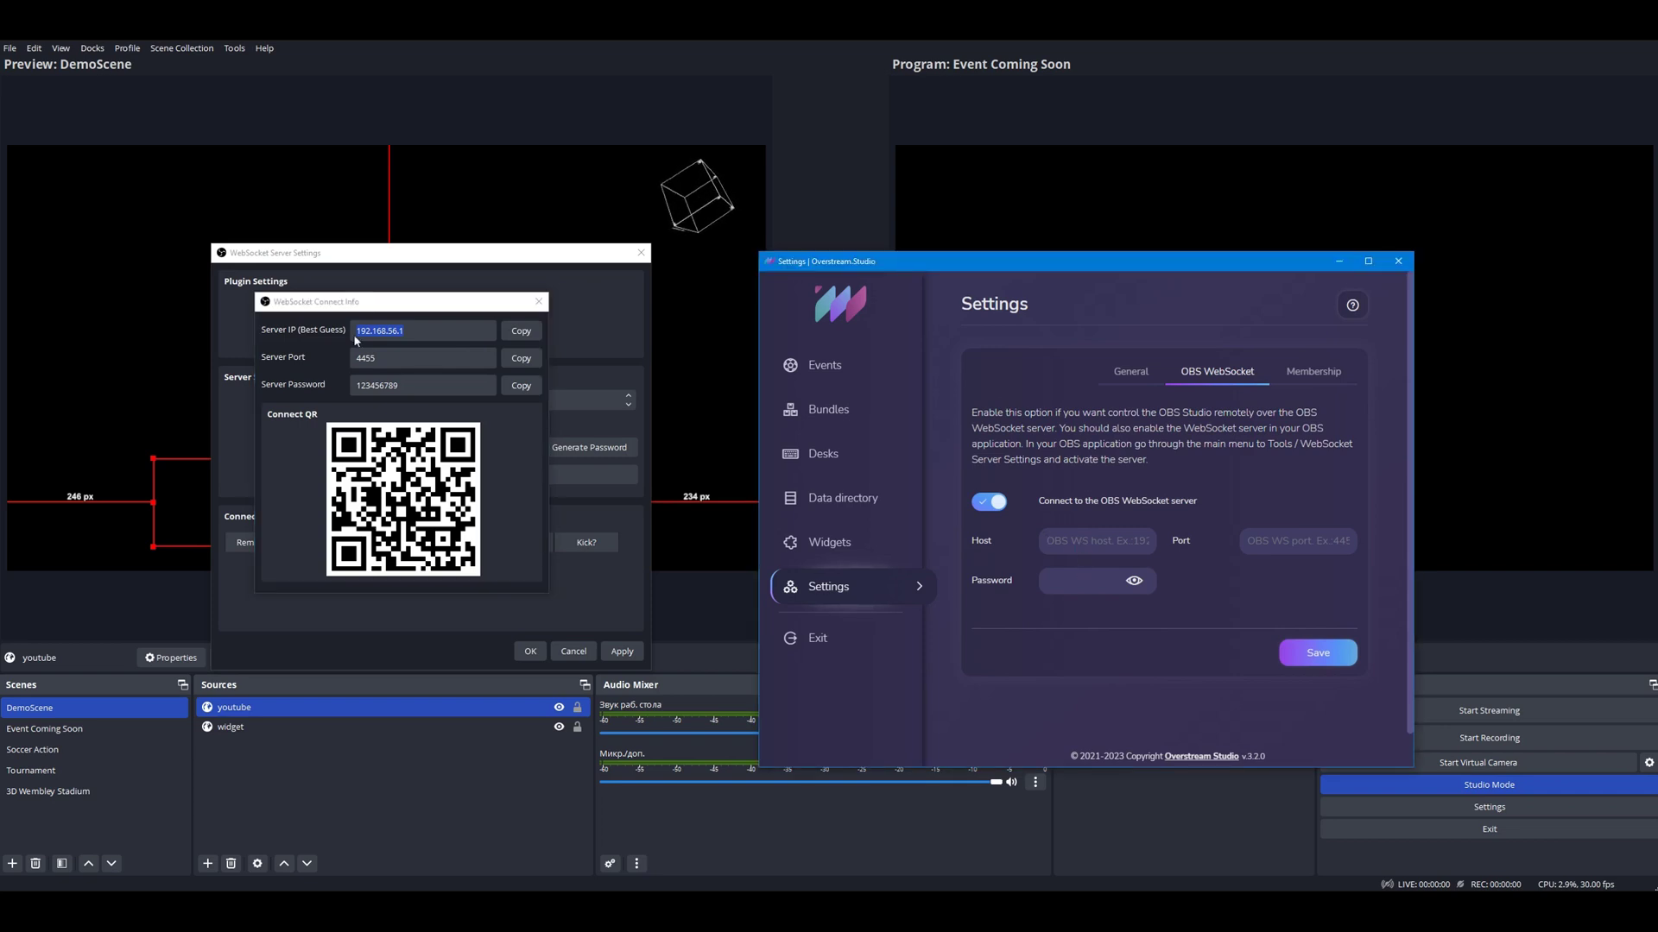
pyautogui.click(521, 331)
pyautogui.click(1075, 541)
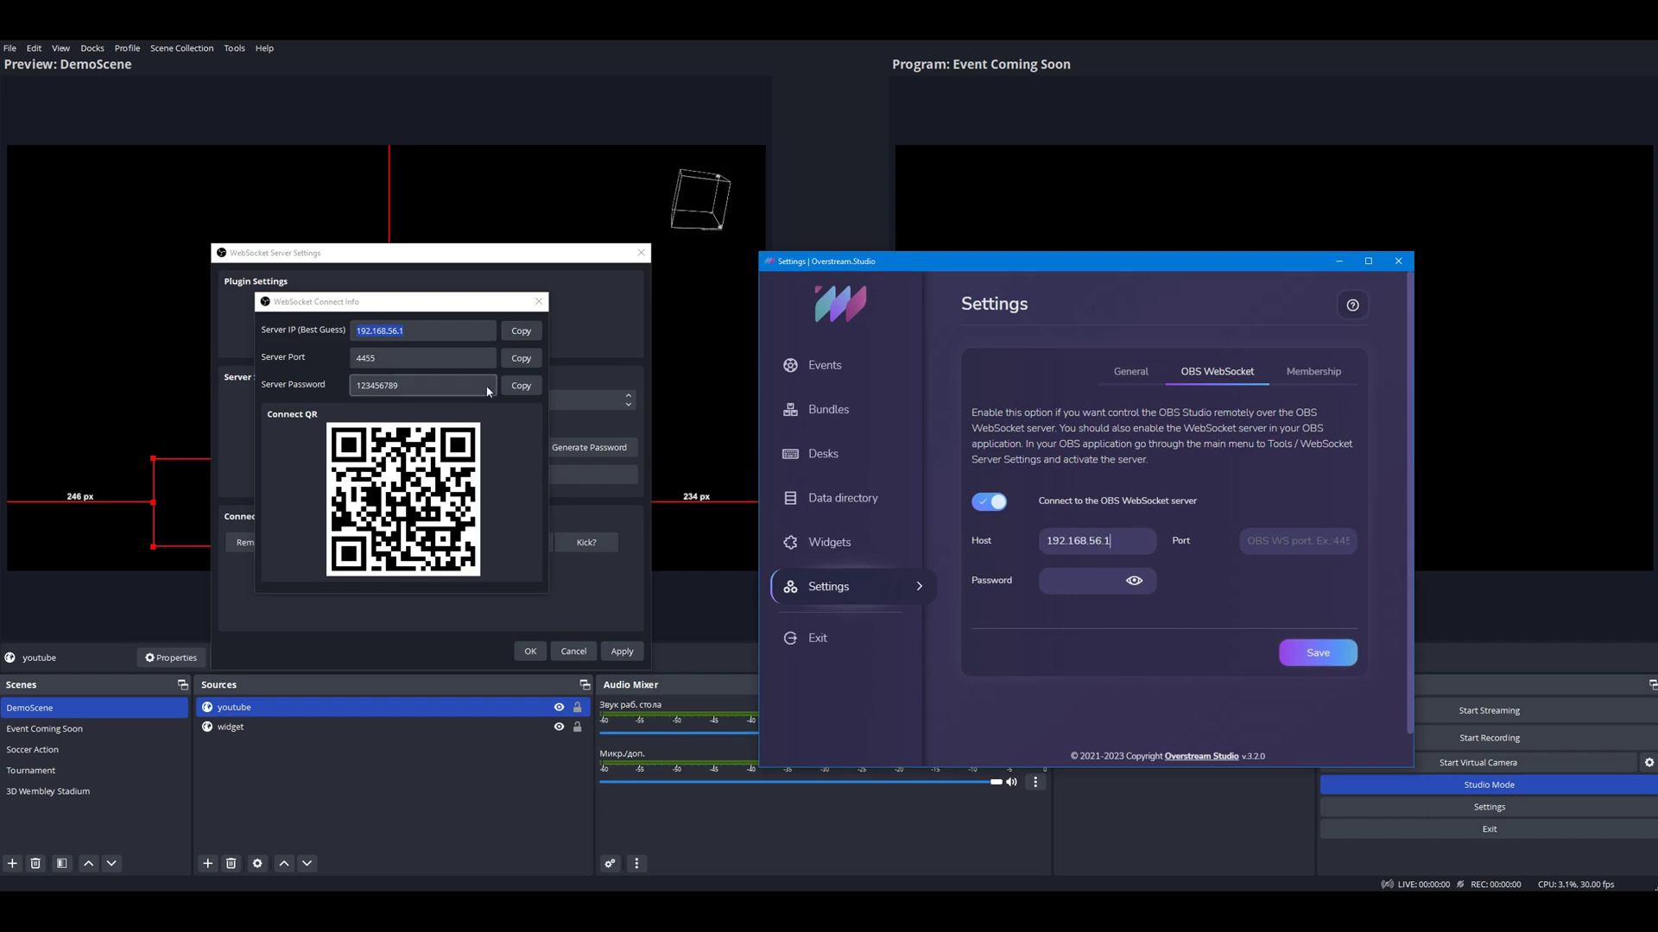
# Step: Fill Port 4455 and the OBS password, save, and dismiss the notices
pyautogui.click(520, 357)
pyautogui.click(1284, 542)
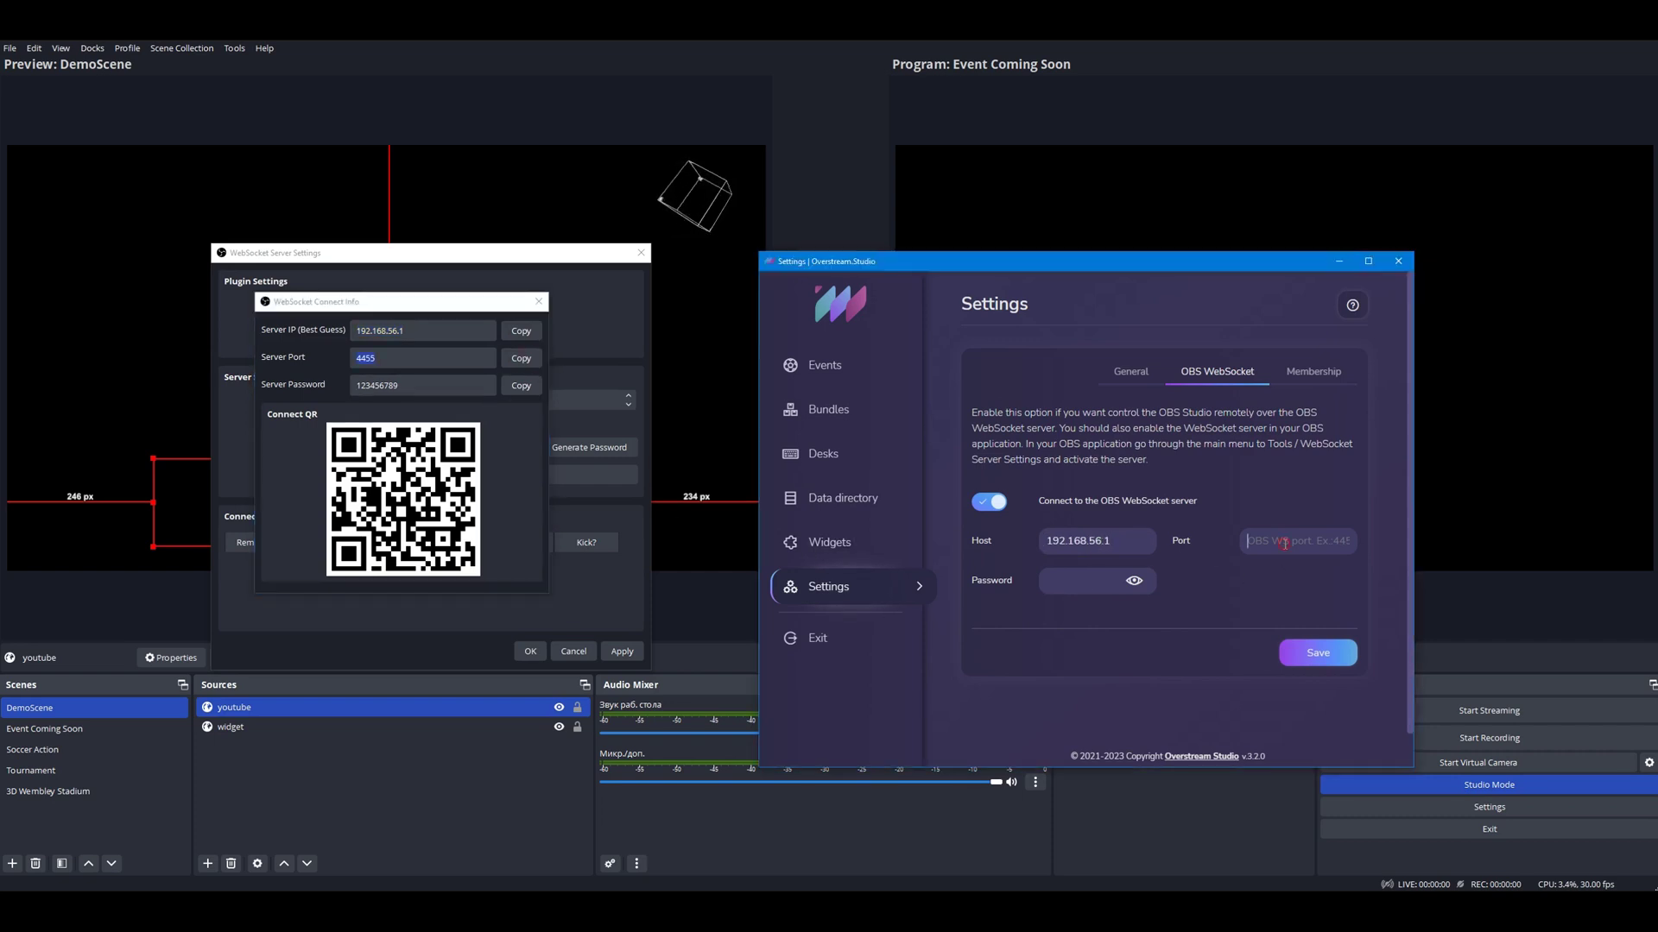
pyautogui.click(514, 390)
pyautogui.click(1099, 583)
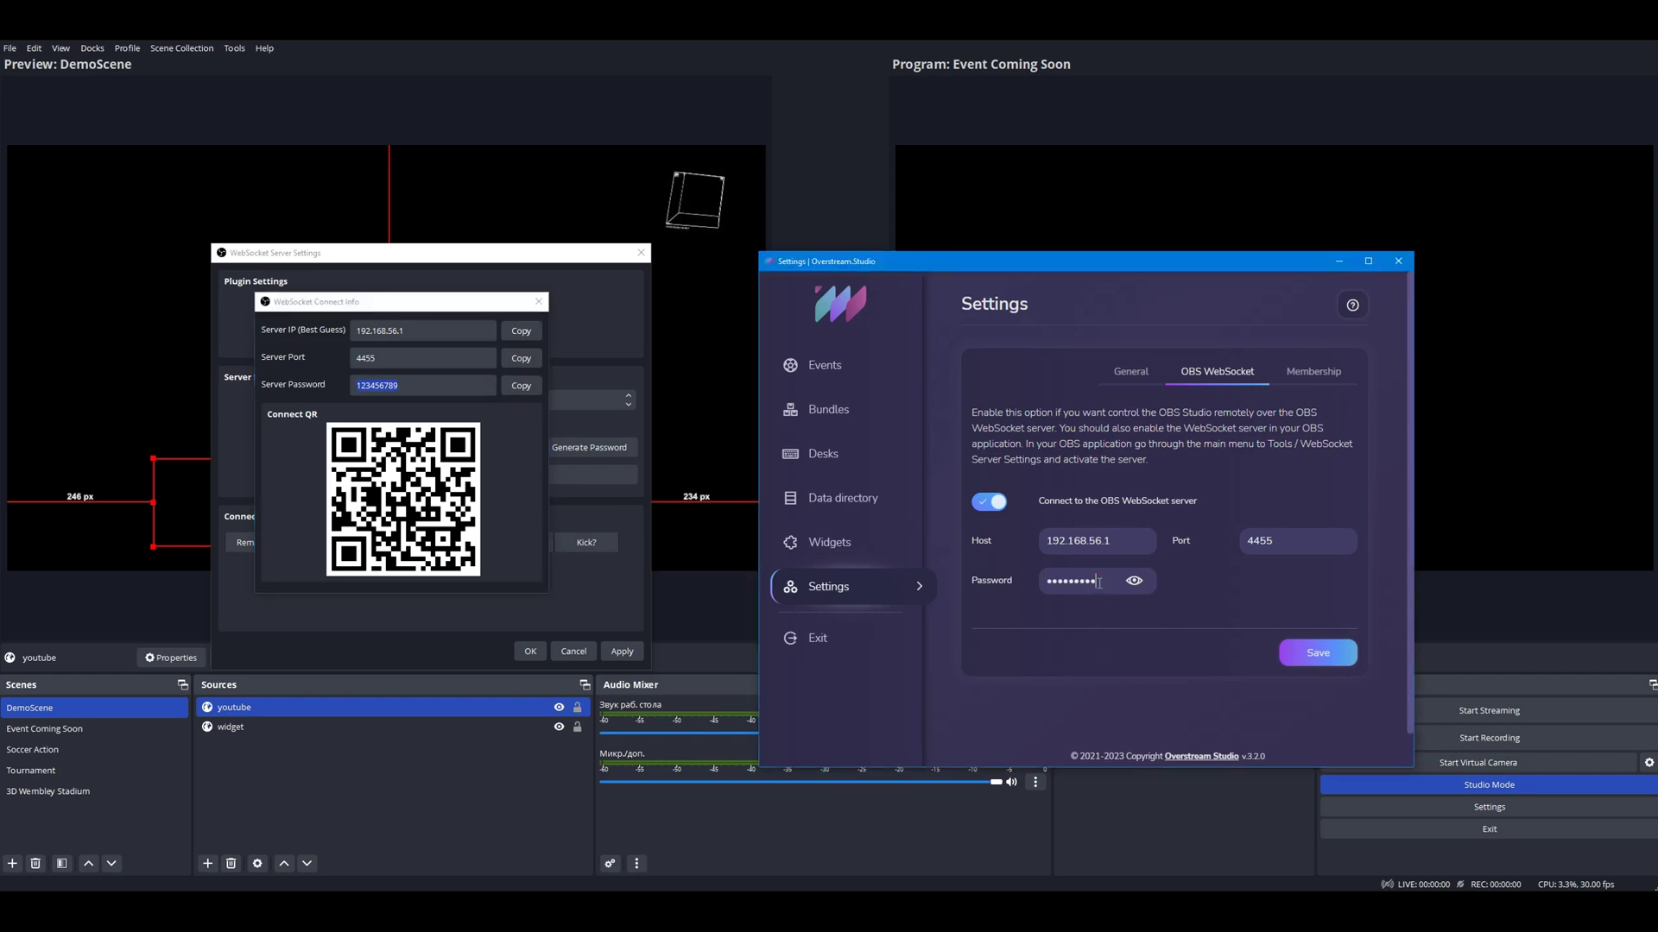
pyautogui.click(1325, 655)
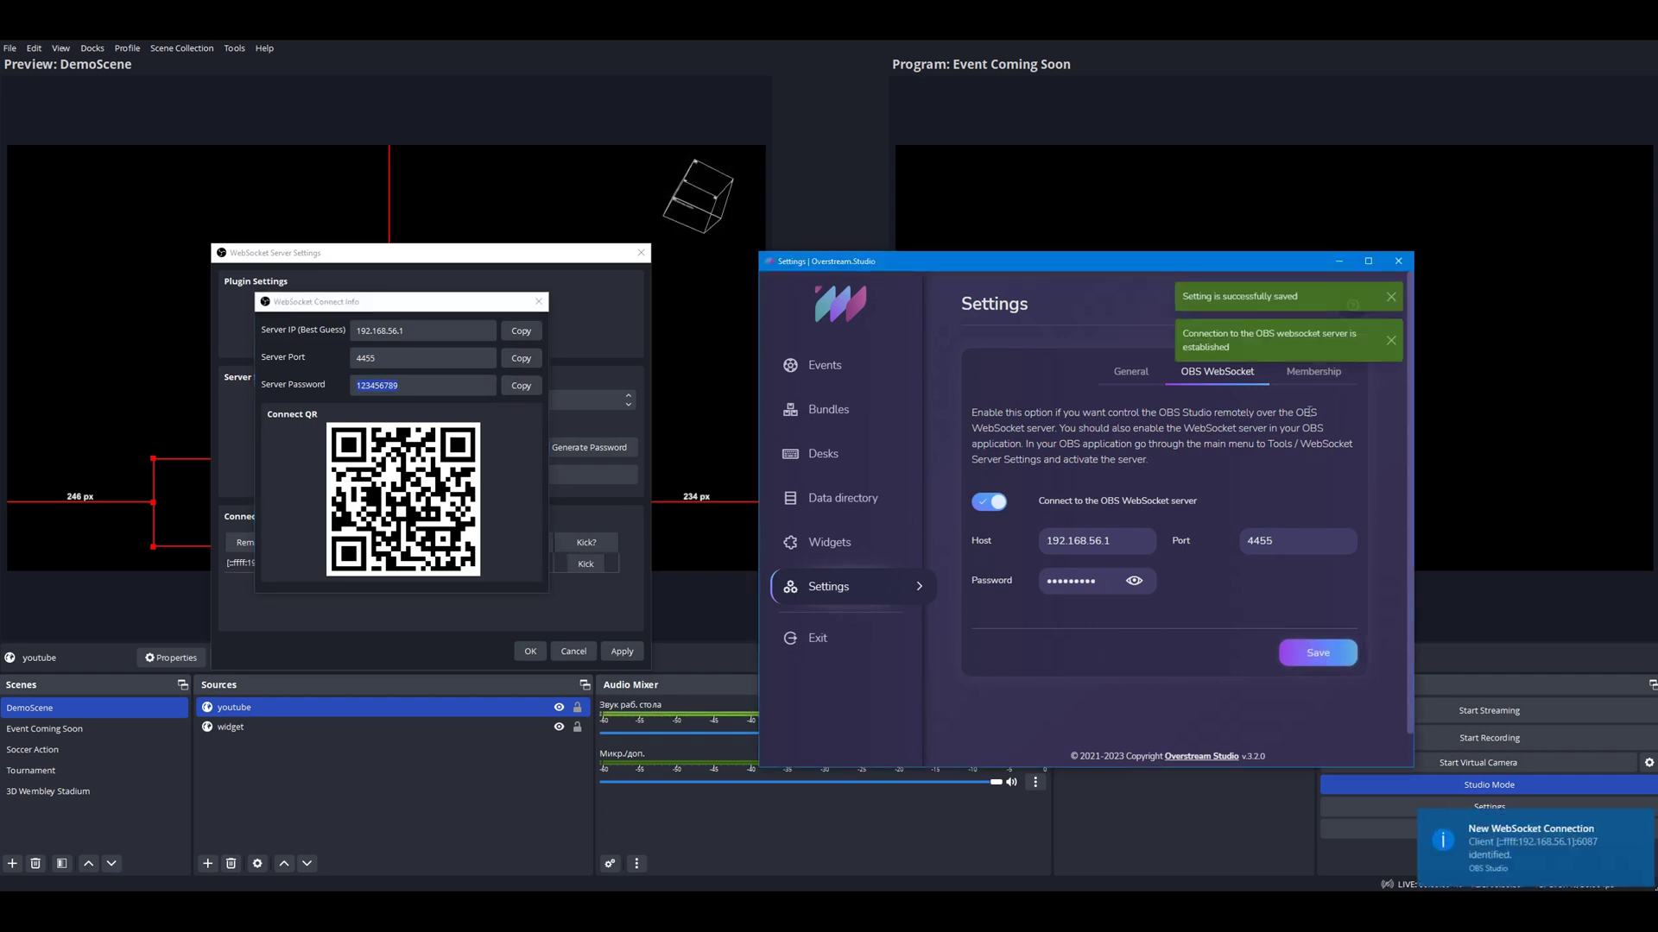
pyautogui.click(1392, 350)
pyautogui.click(1390, 298)
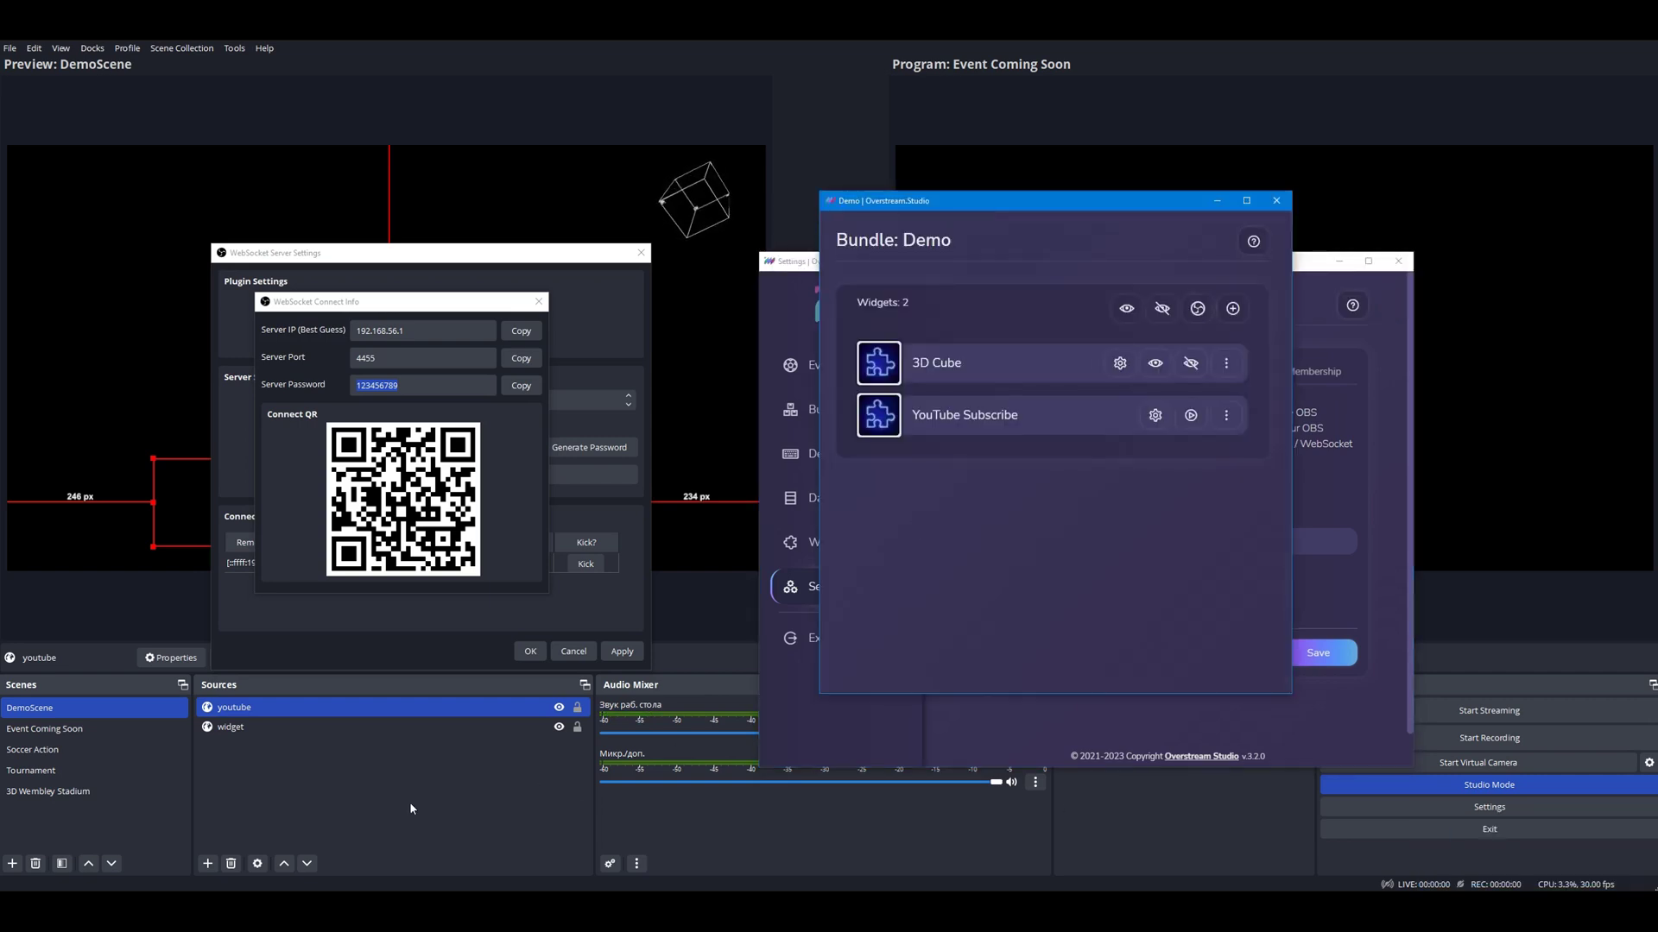
# Step: Close the WebSocket dialog and delete both the 'youtube' and 'widget' sources
pyautogui.click(246, 727)
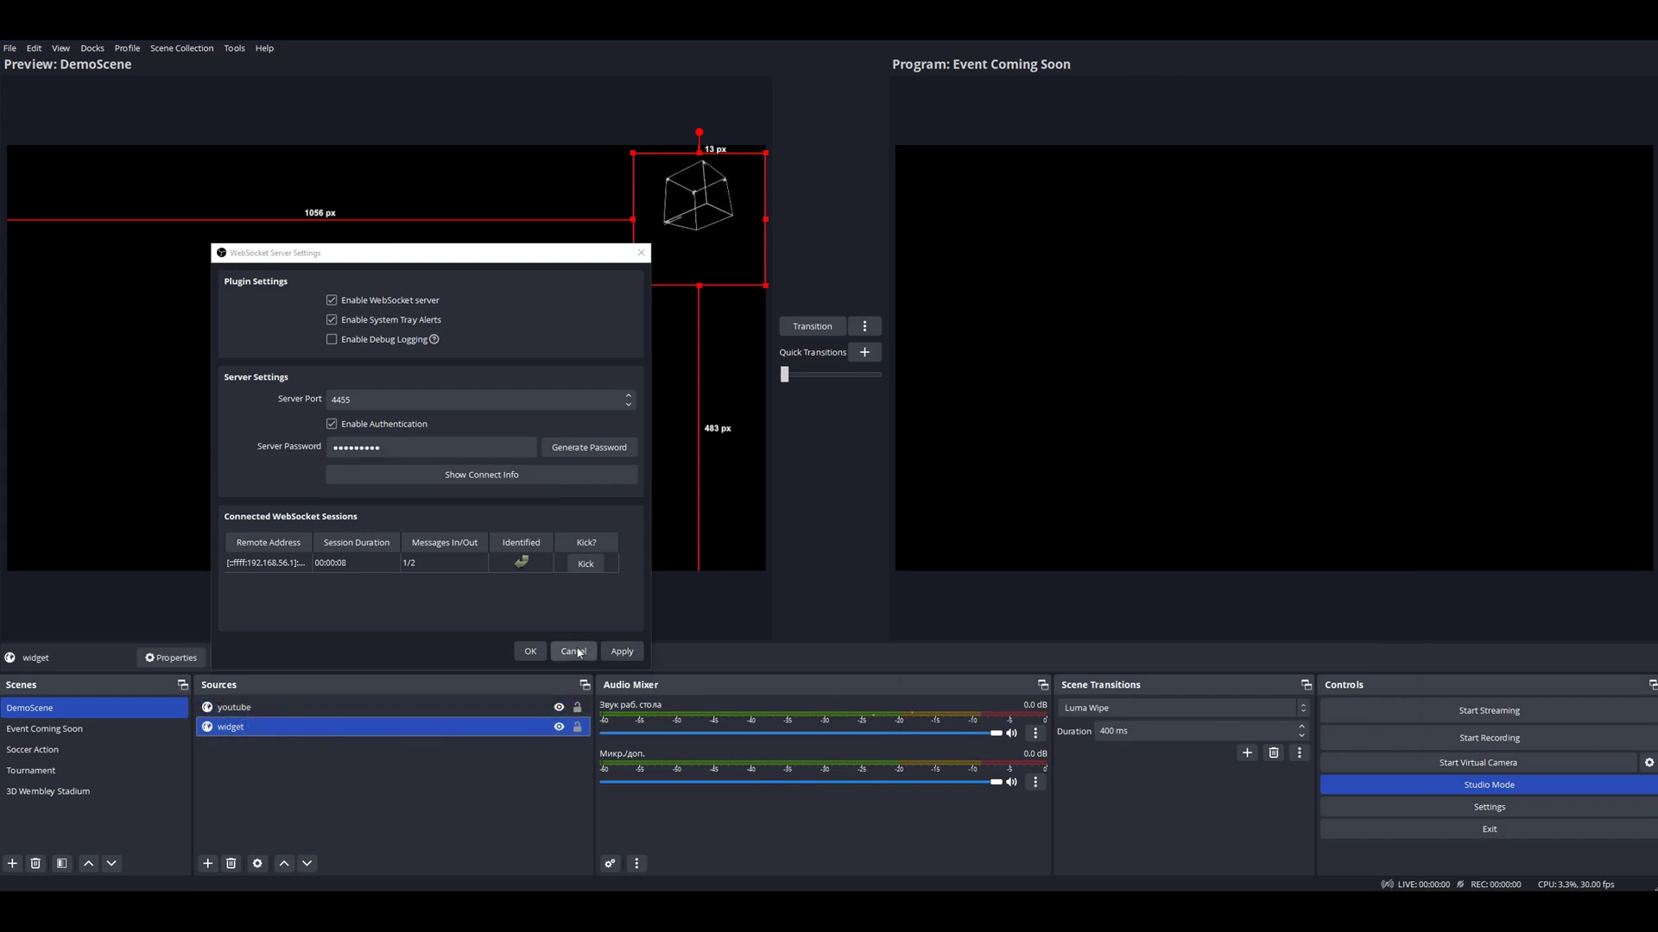
pyautogui.click(250, 708)
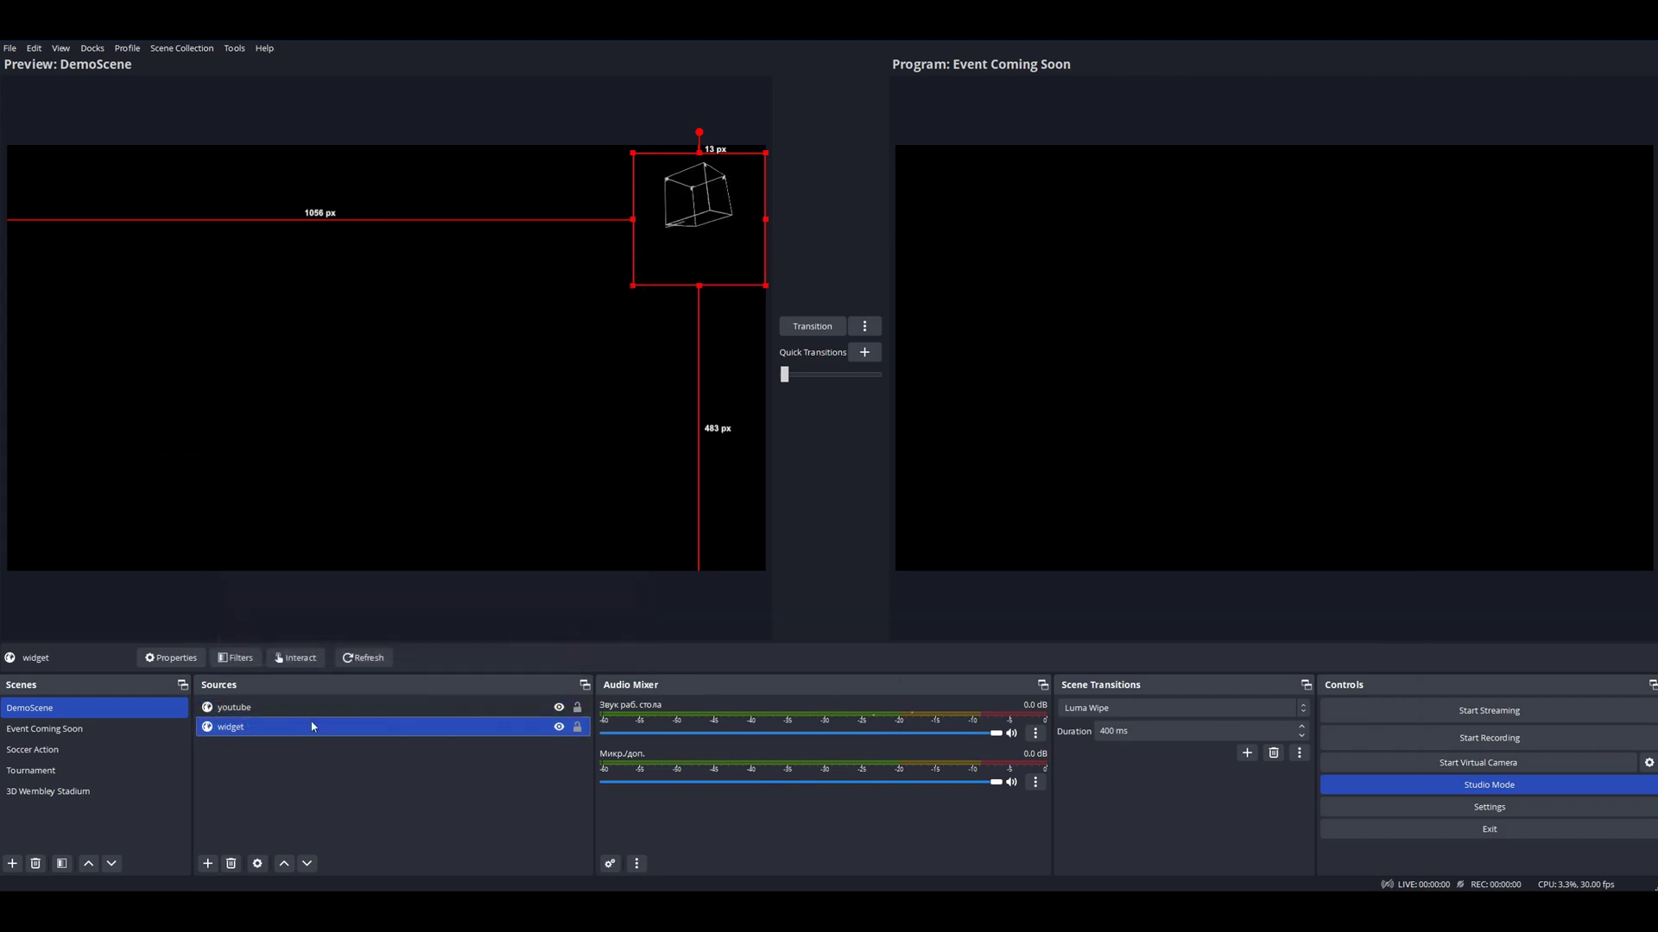
pyautogui.click(230, 865)
pyautogui.click(866, 478)
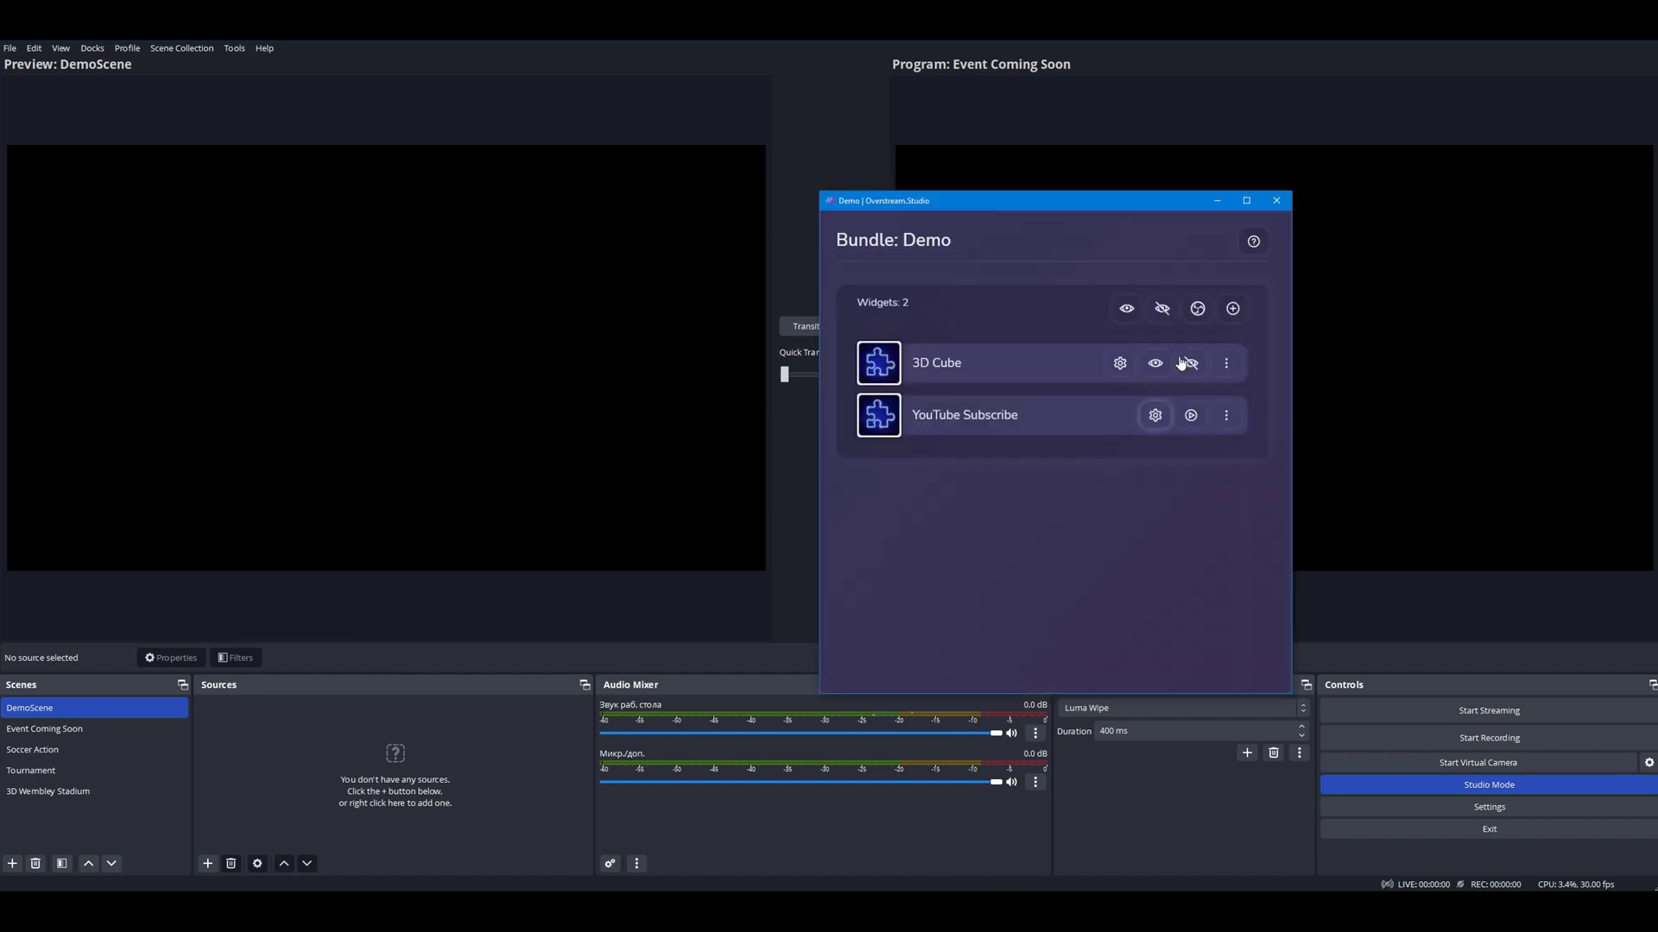
# Step: Place the Demo bundle's widgets into DemoScene
pyautogui.click(1198, 316)
pyautogui.click(1044, 329)
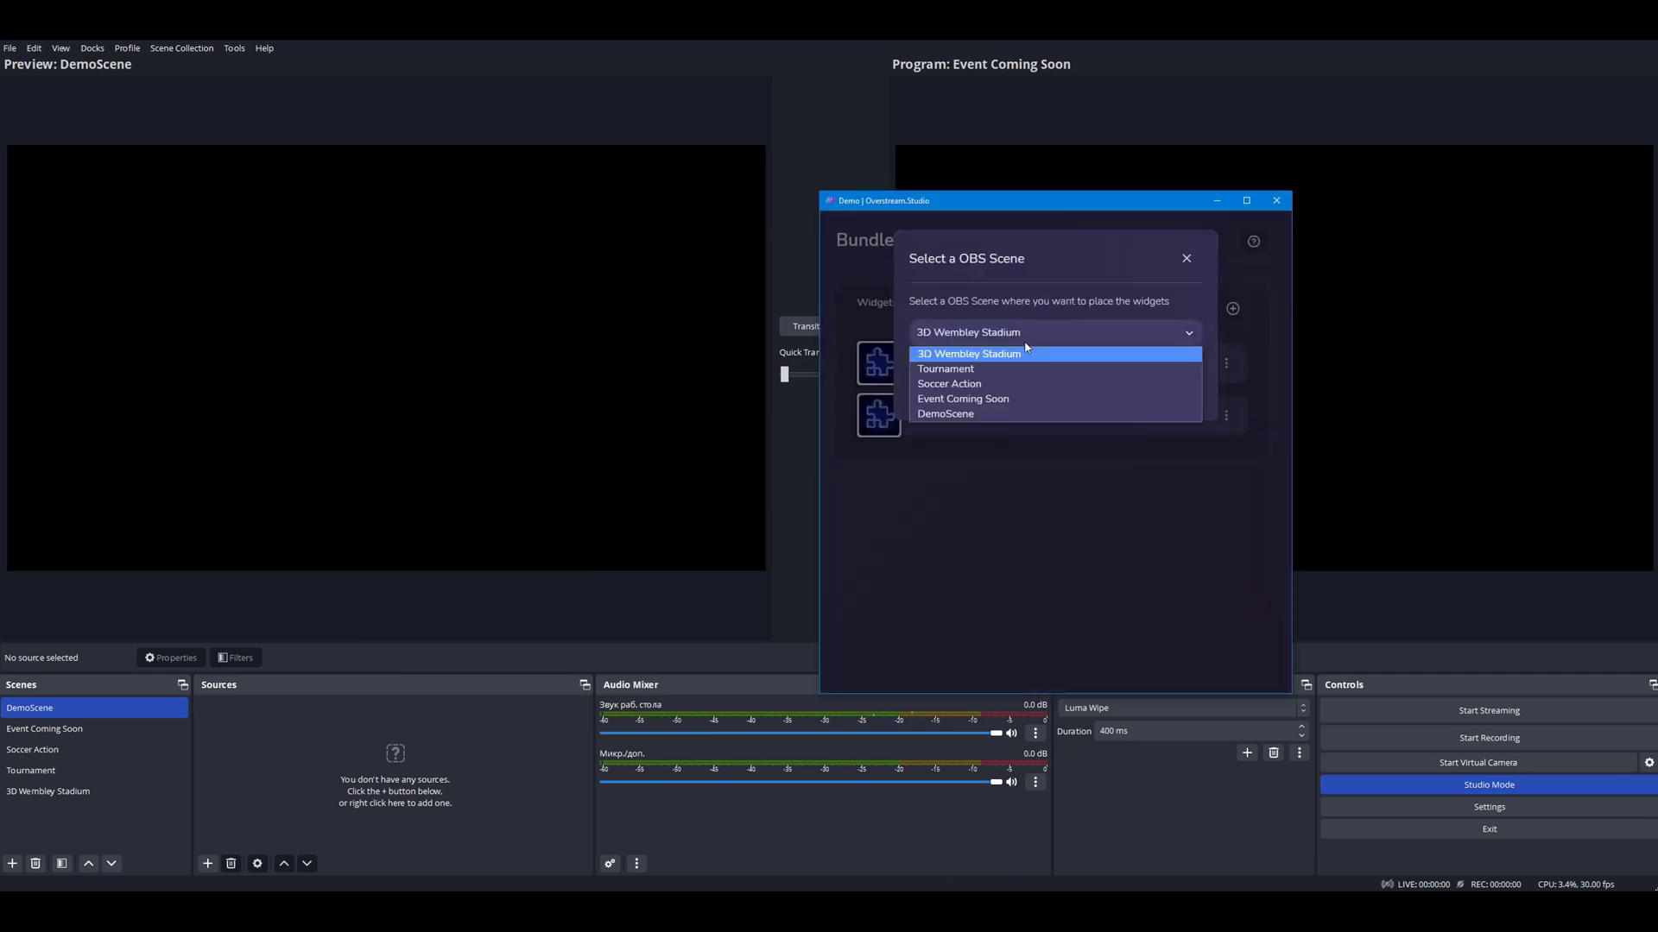
pyautogui.click(958, 418)
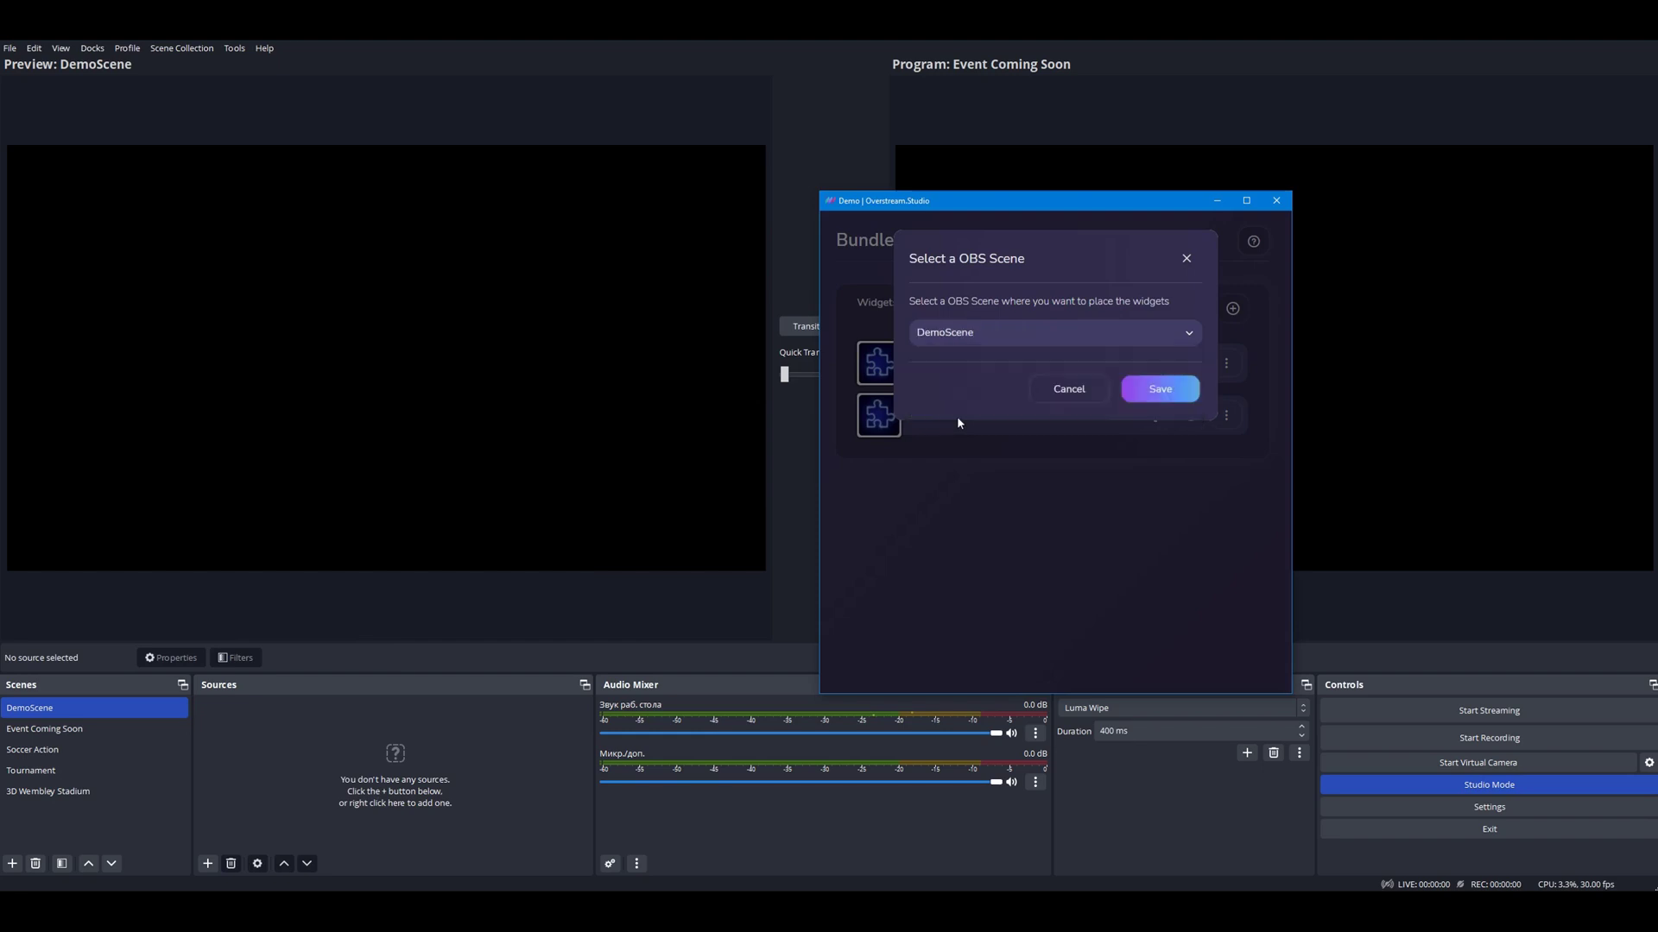
pyautogui.click(1146, 392)
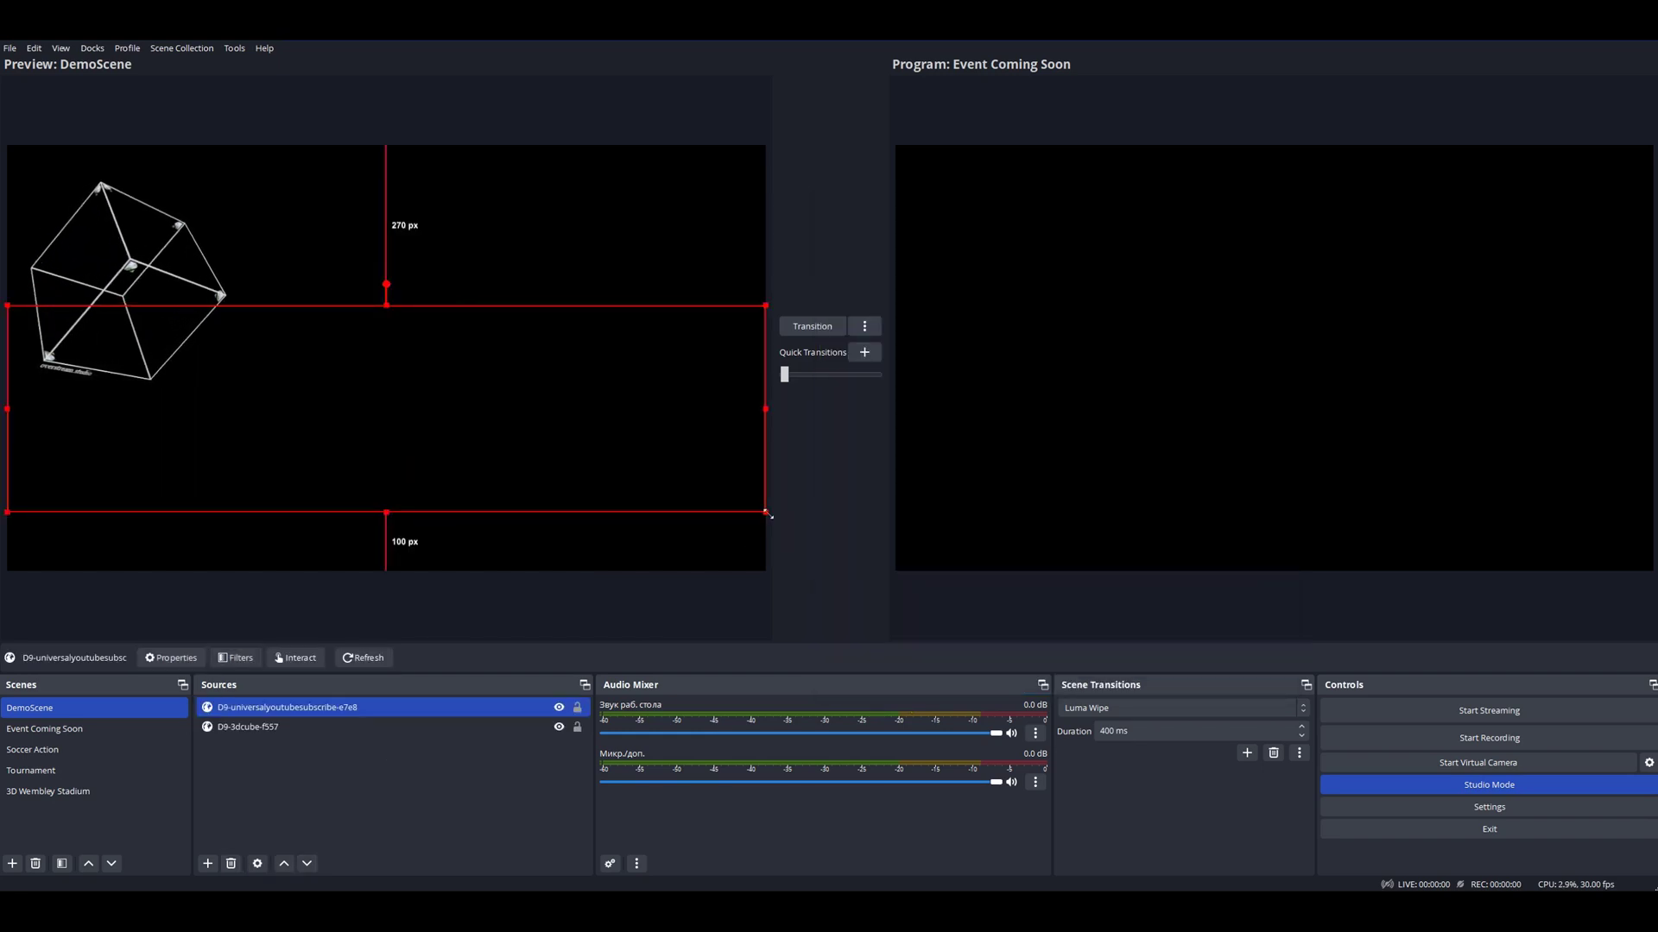
# Step: Shrink the subscribe box and scale the 3D cube into the preview's top-right corner
pyautogui.moveTo(765, 512)
pyautogui.mouseDown()
pyautogui.moveTo(324, 363)
pyautogui.moveTo(522, 474)
pyautogui.moveTo(502, 494)
pyautogui.mouseUp()
pyautogui.click(138, 315)
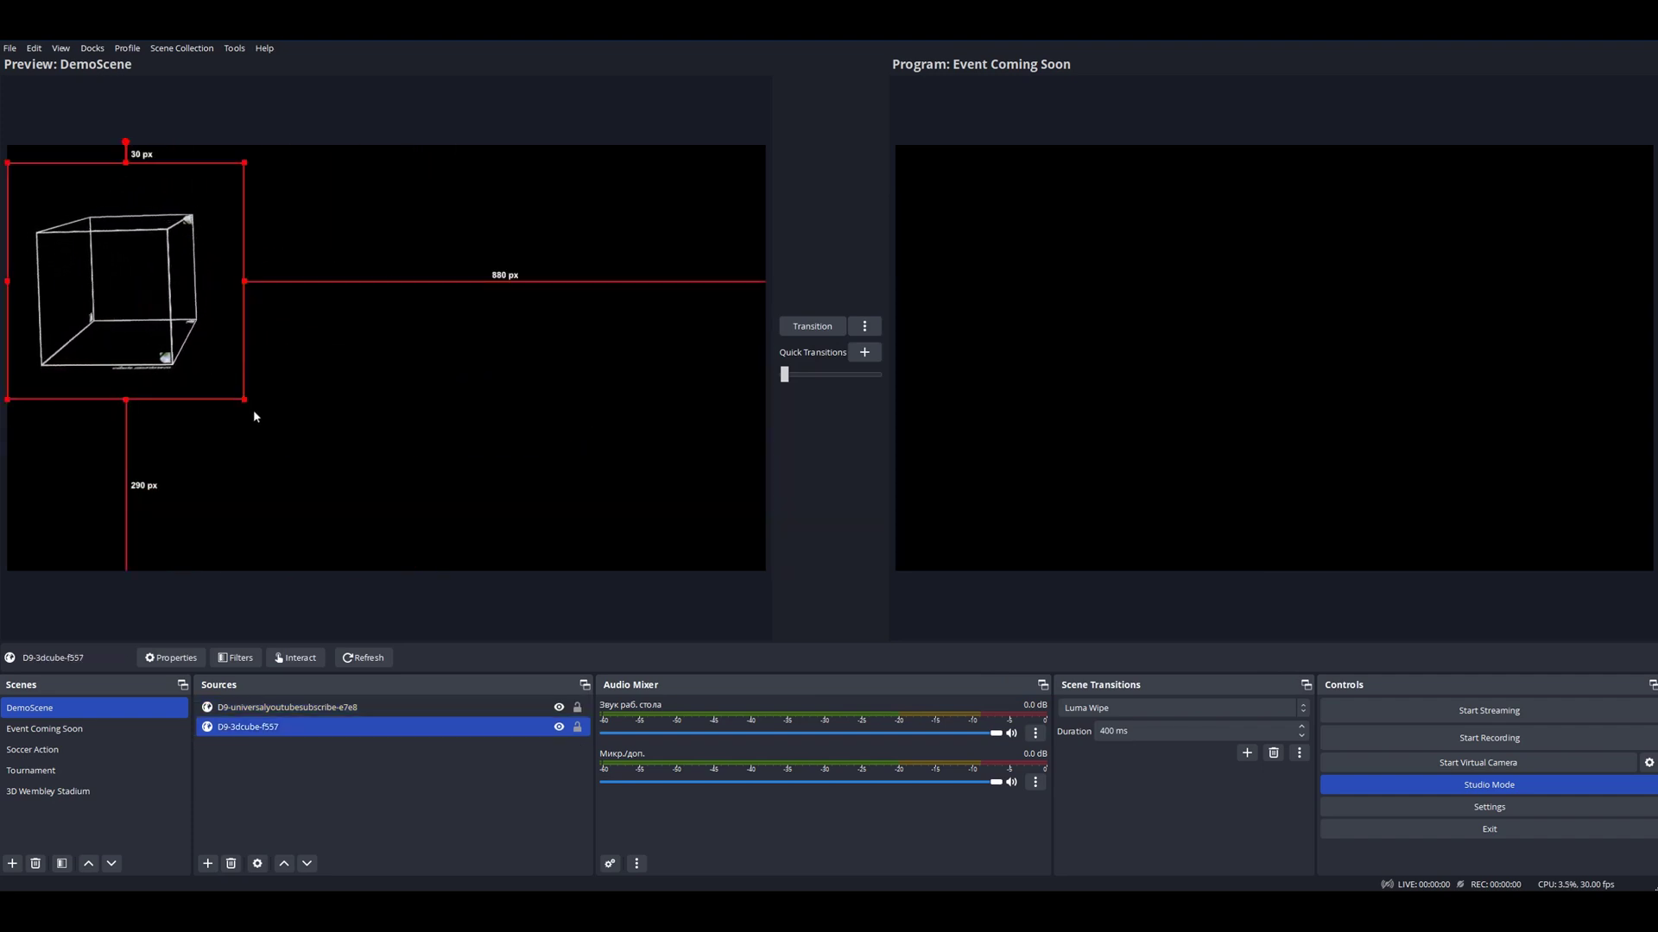
pyautogui.moveTo(244, 399)
pyautogui.mouseDown()
pyautogui.moveTo(84, 239)
pyautogui.moveTo(624, 235)
pyautogui.moveTo(726, 210)
pyautogui.mouseUp()
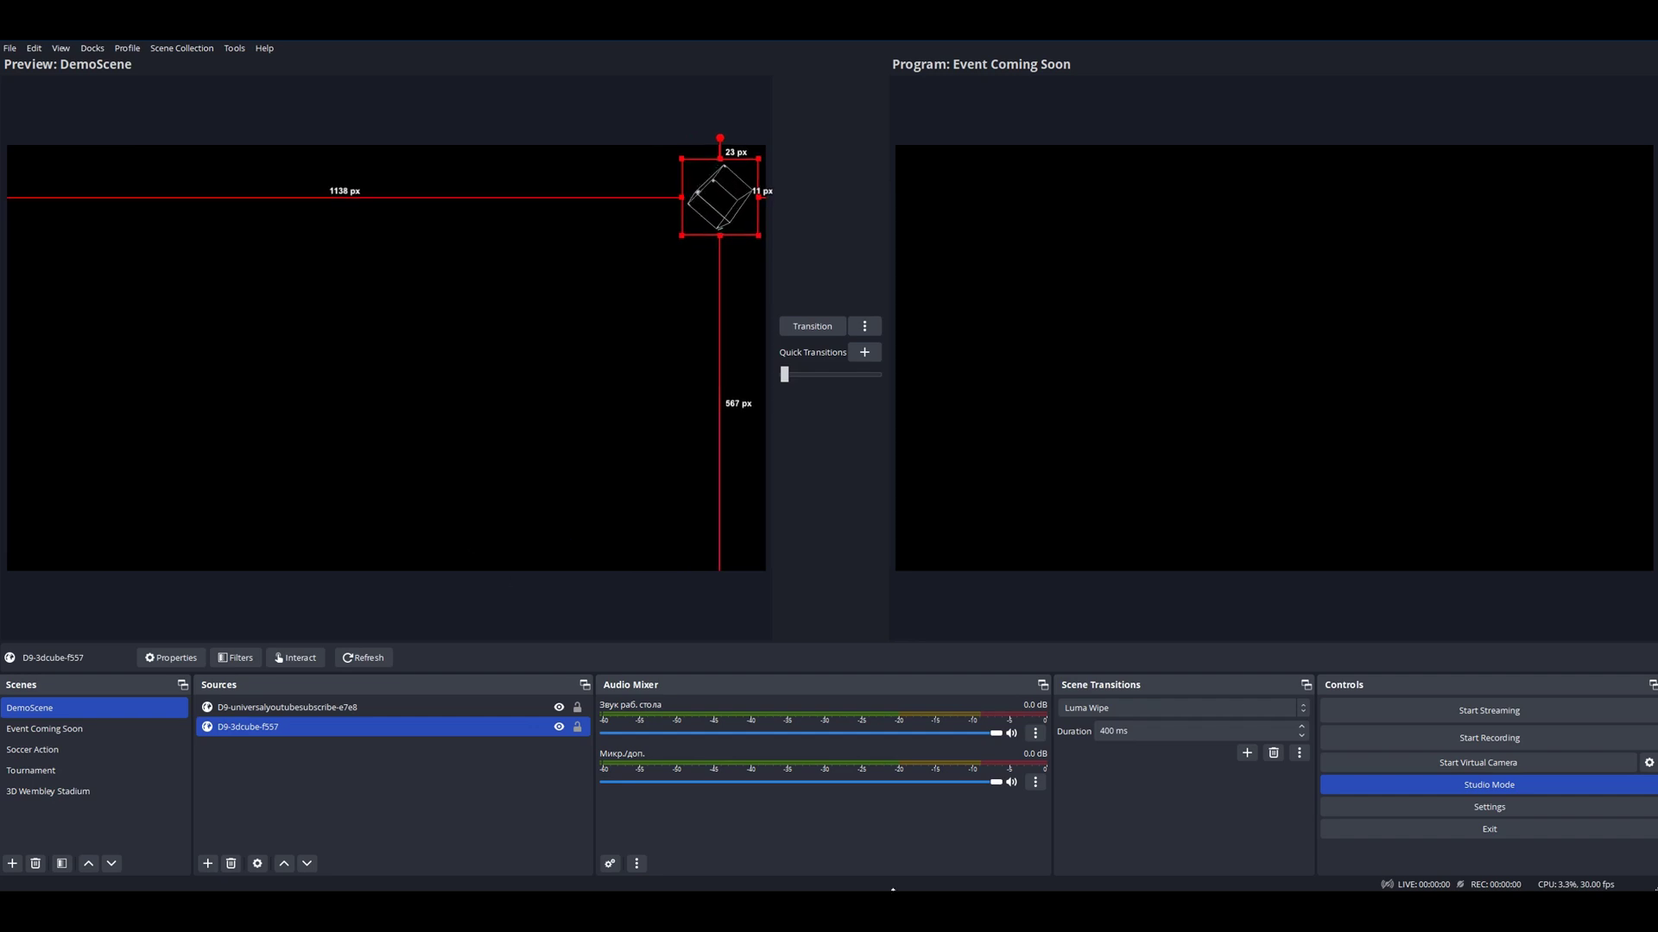
pyautogui.hotkey('alt', 'Tab')
pyautogui.click(1191, 415)
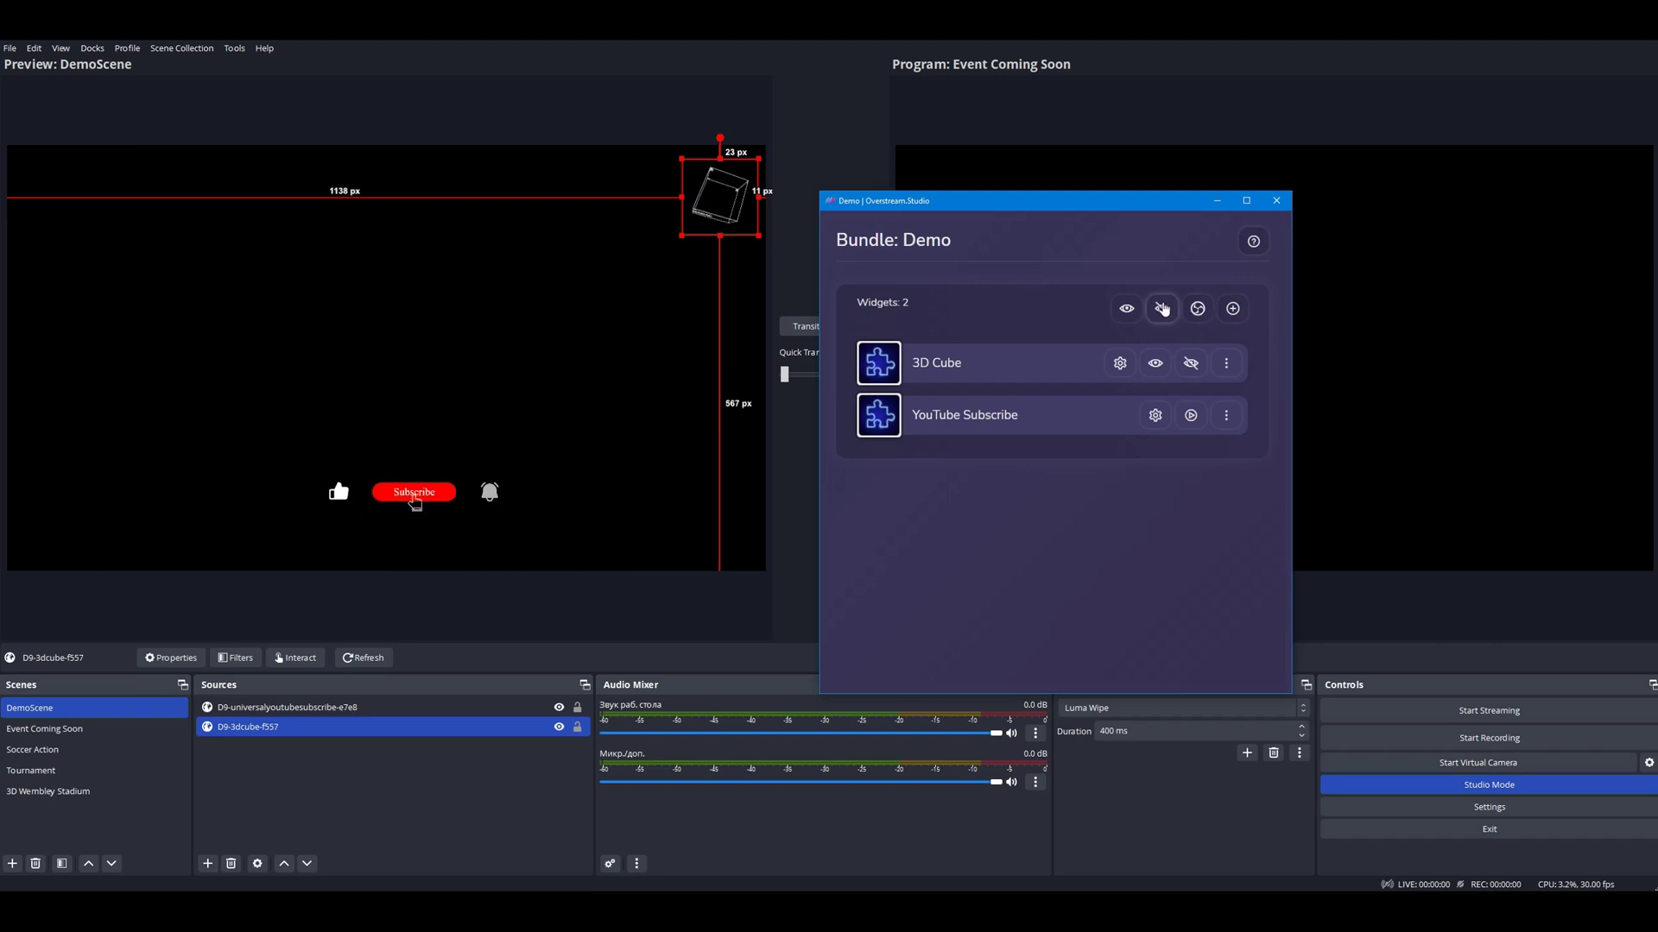
pyautogui.click(1194, 363)
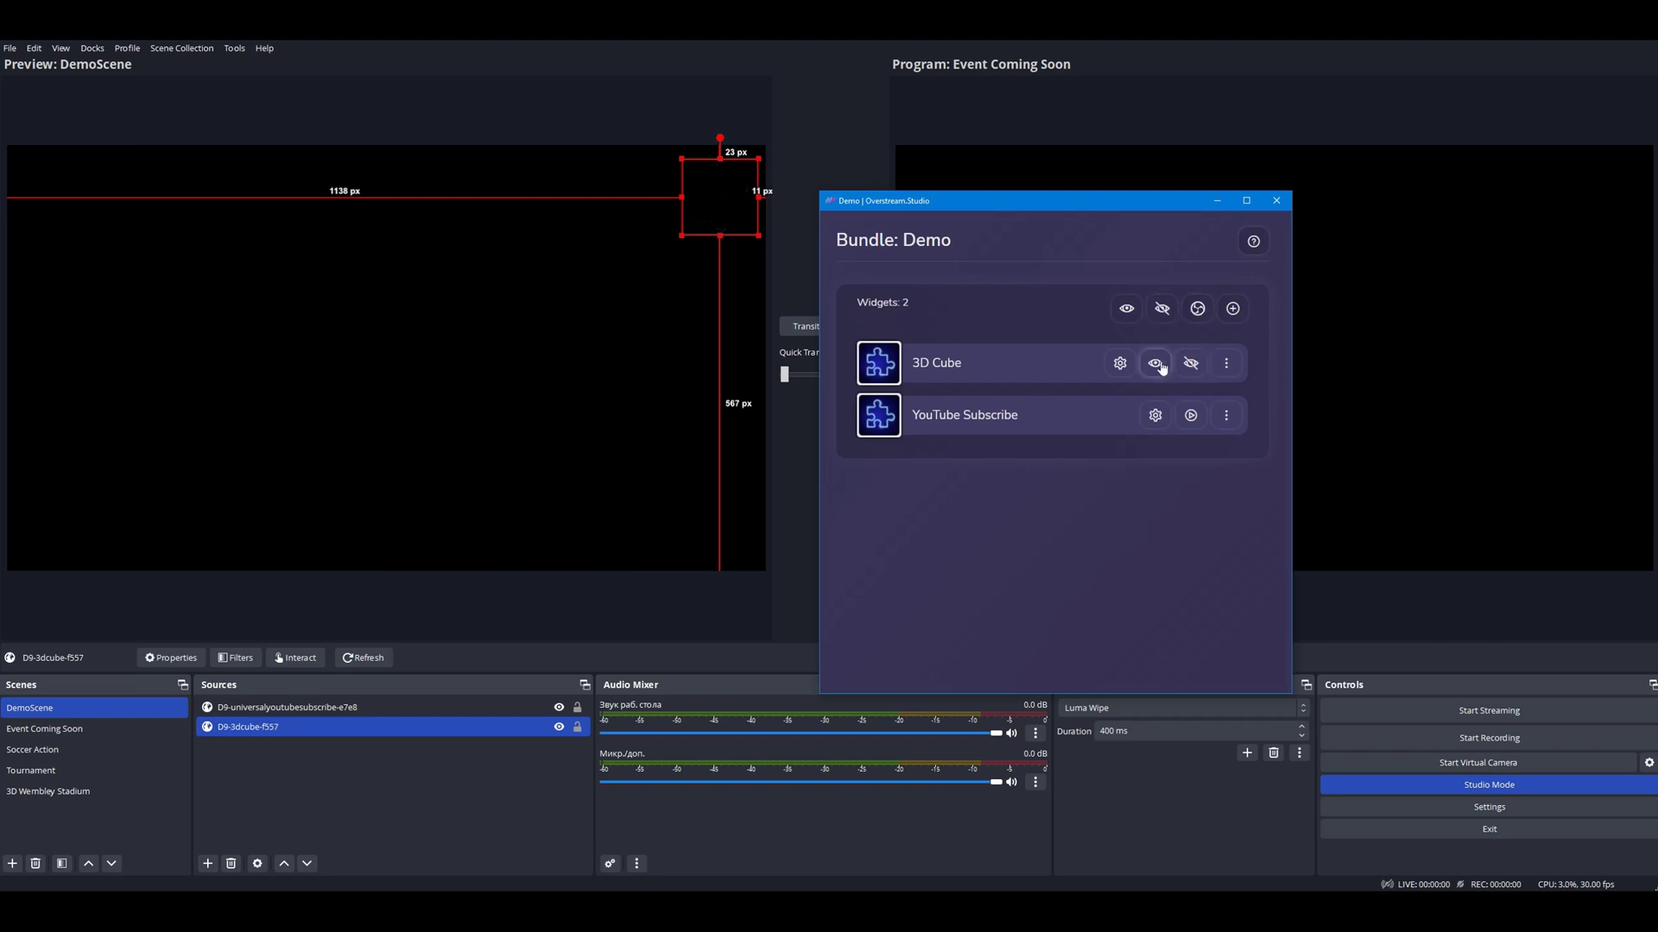
pyautogui.click(1164, 307)
# Step: Change the YouTube Subscribe button colour from red to green
pyautogui.click(1501, 42)
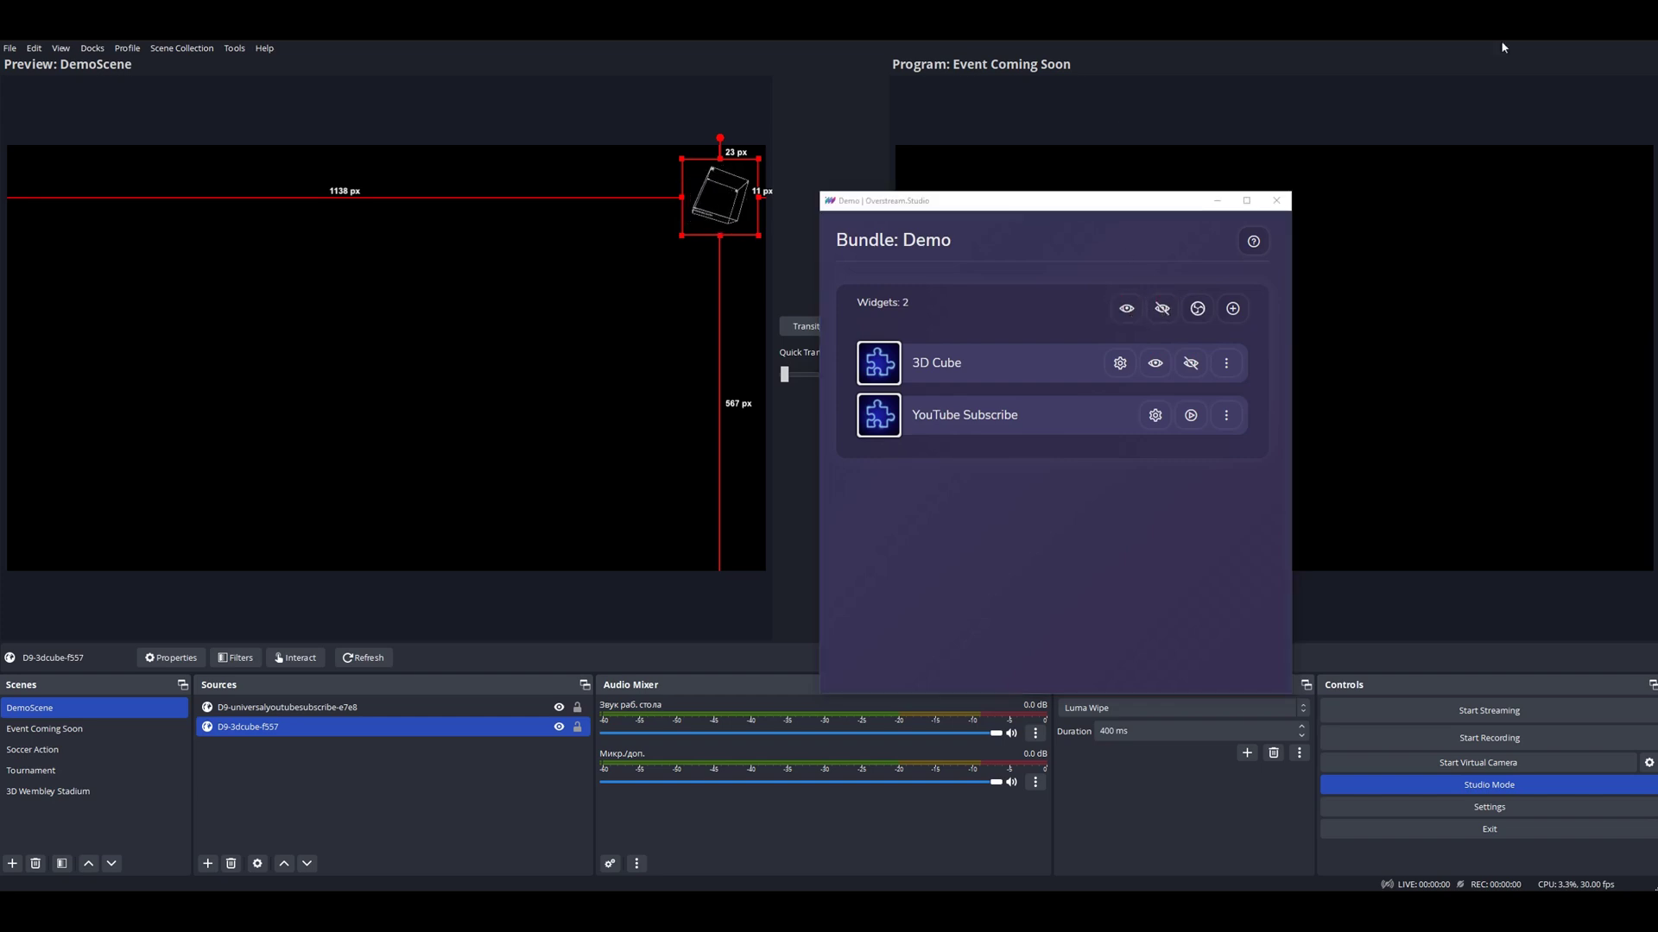
pyautogui.click(1156, 418)
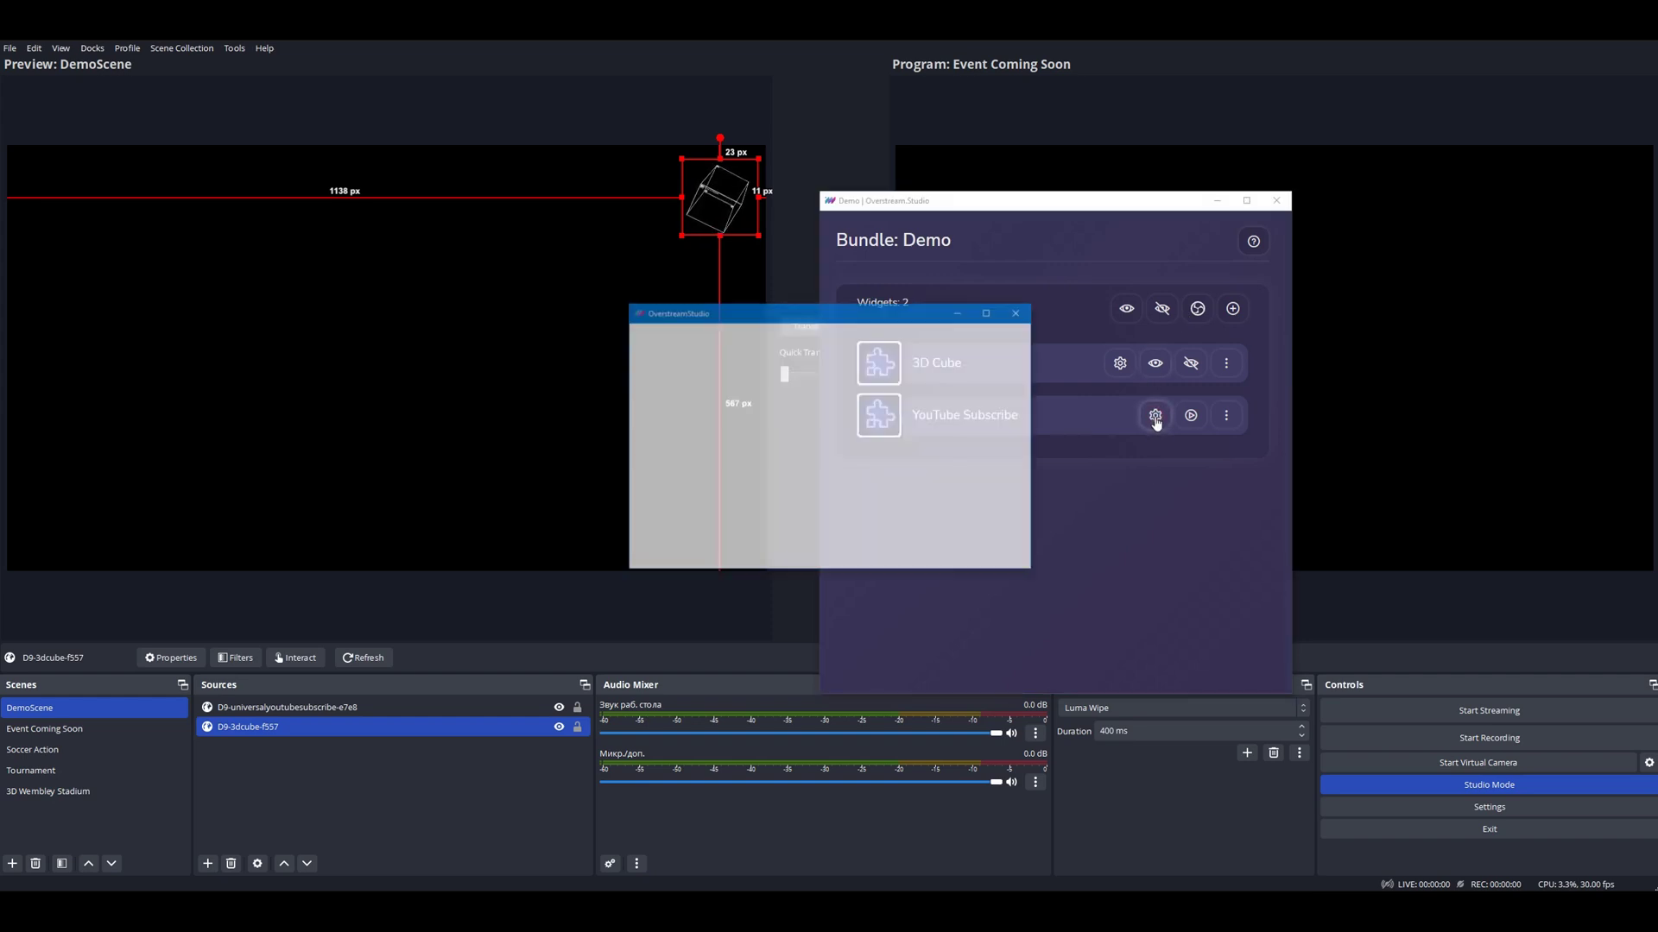
pyautogui.moveTo(836, 309); pyautogui.dragTo(1095, 335)
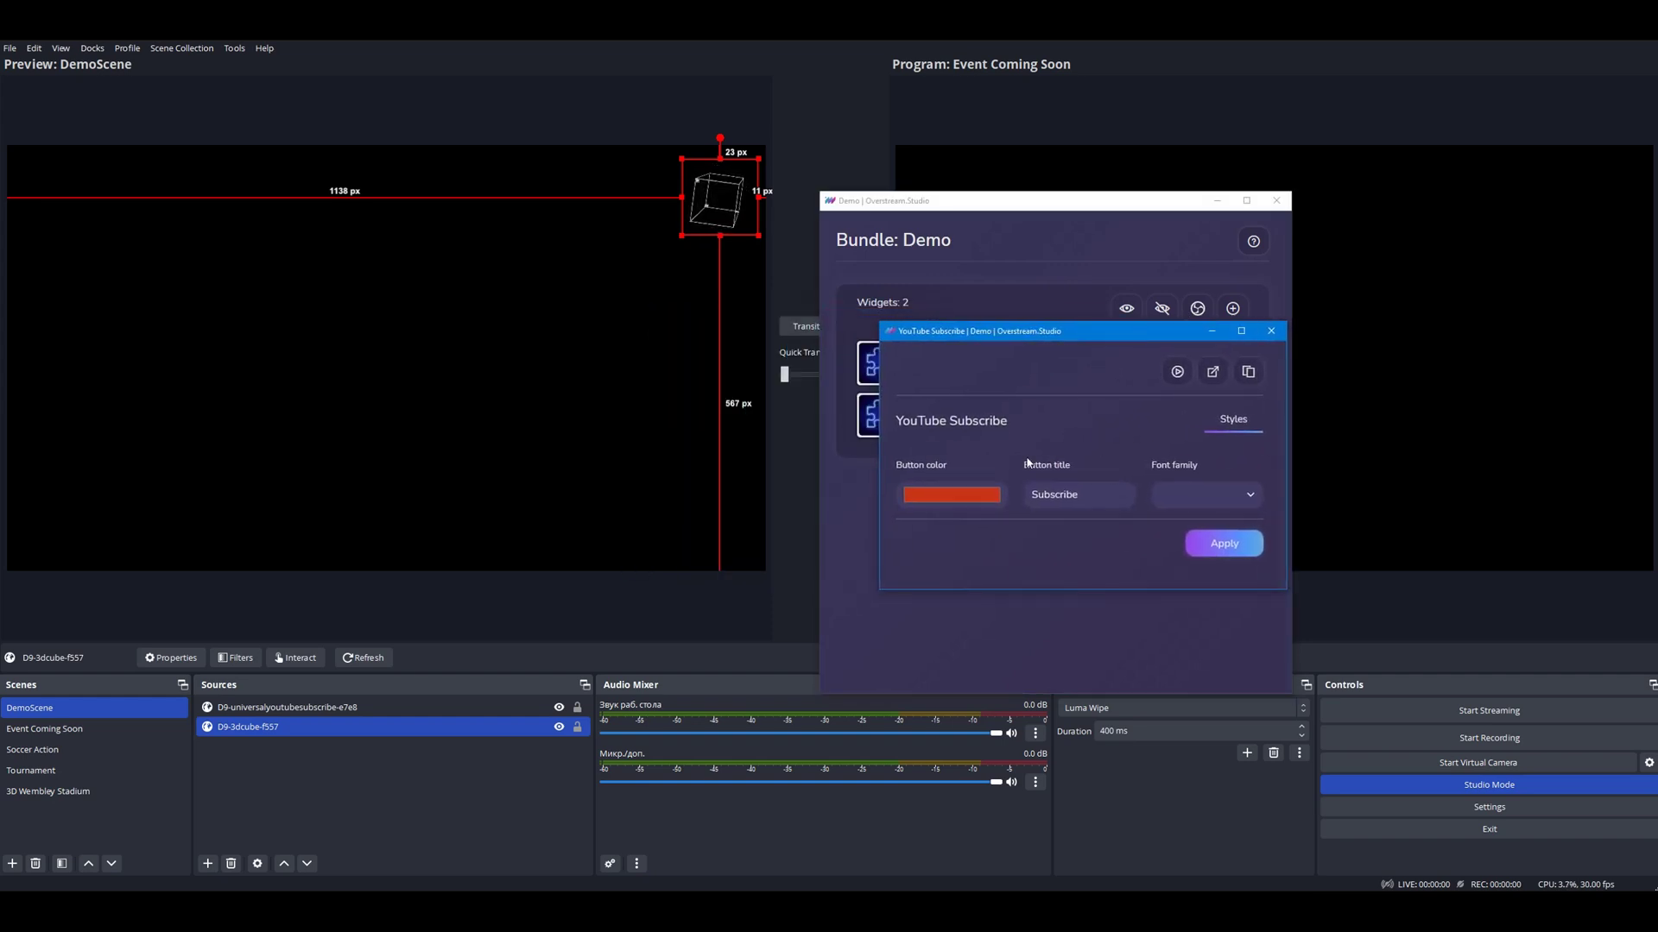
pyautogui.click(951, 499)
pyautogui.moveTo(989, 615); pyautogui.dragTo(1008, 614)
pyautogui.click(1027, 530)
pyautogui.click(1077, 529)
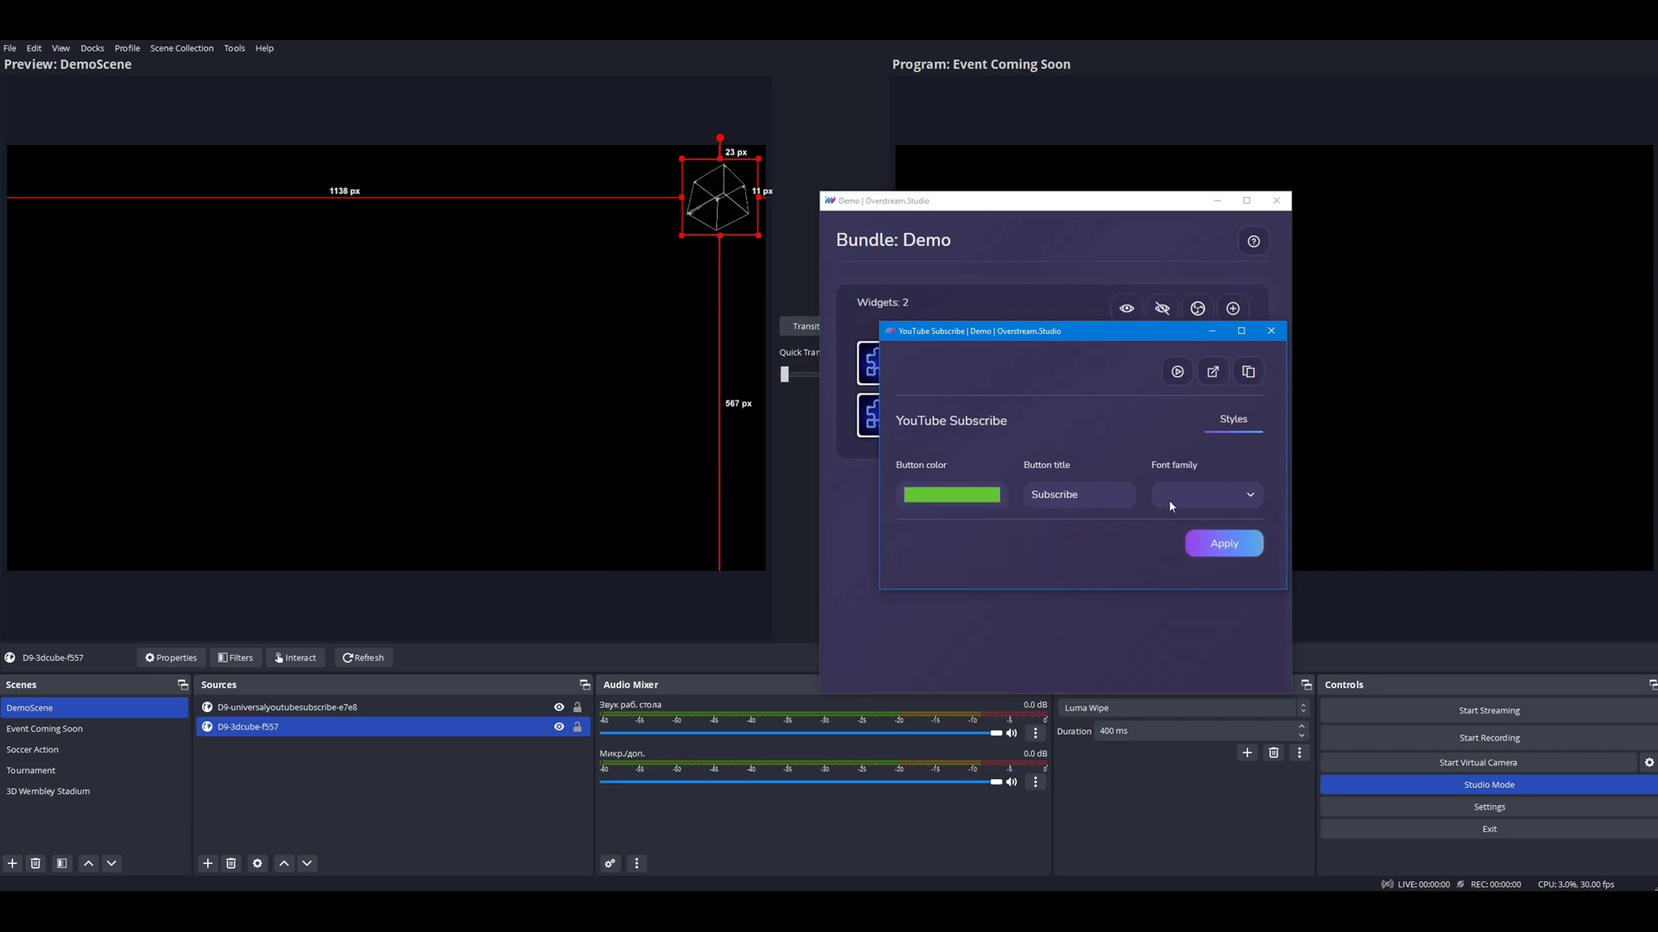
# Step: Set the button font family to Audiowide, apply the styles, and close the settings
pyautogui.click(1174, 496)
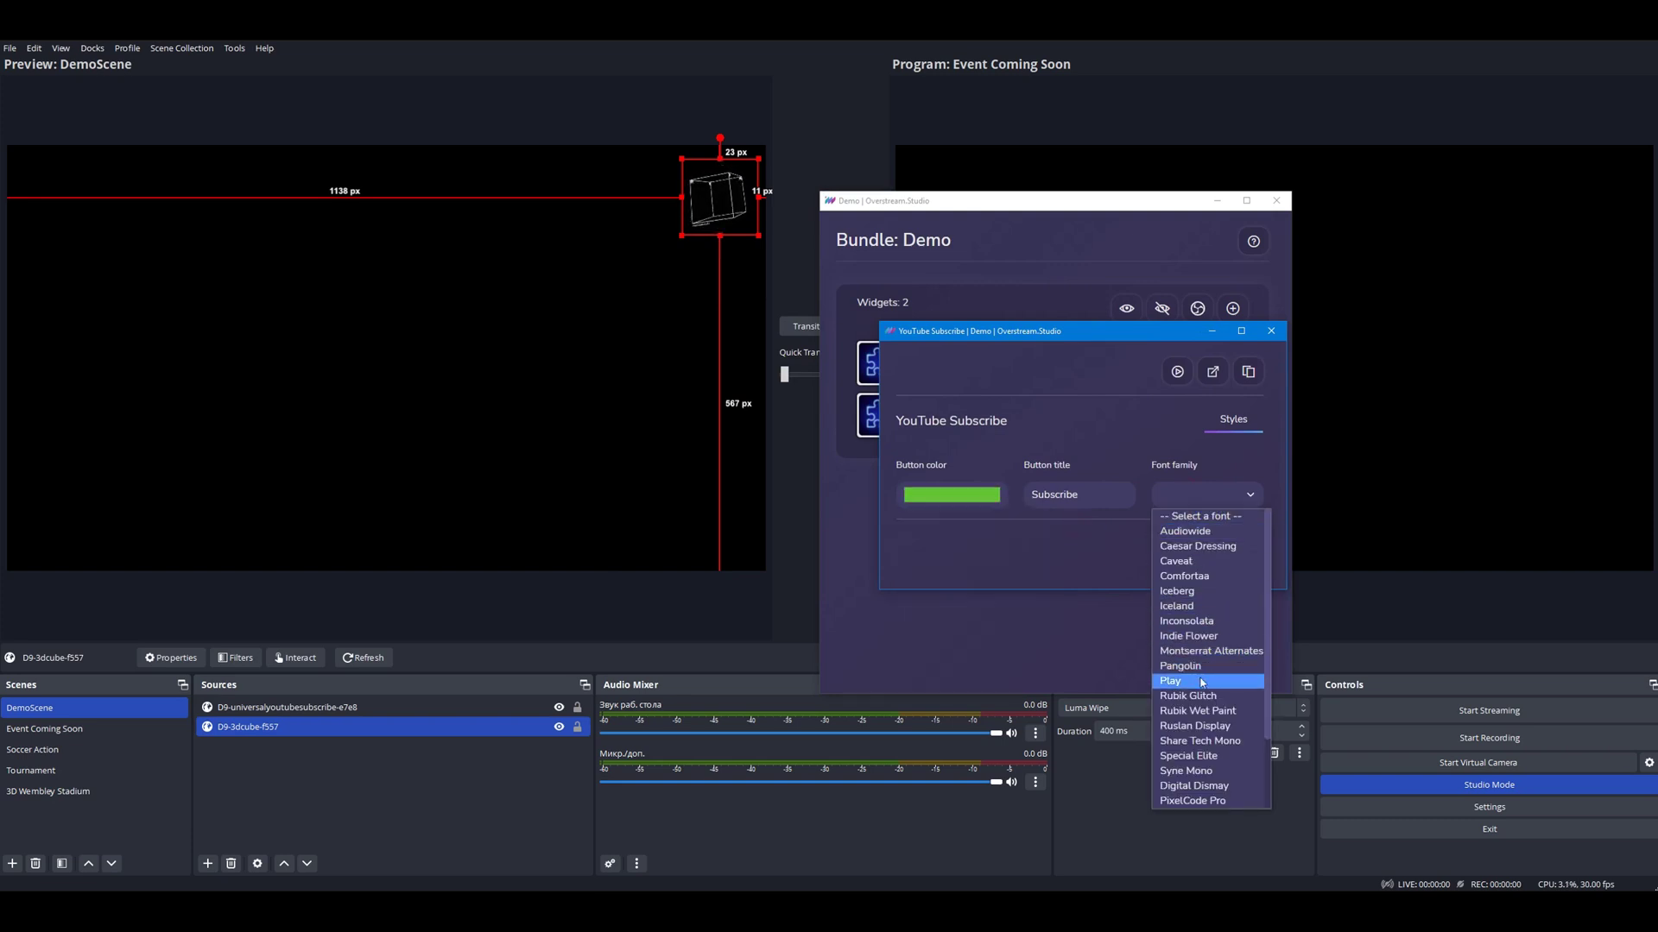
pyautogui.click(1200, 532)
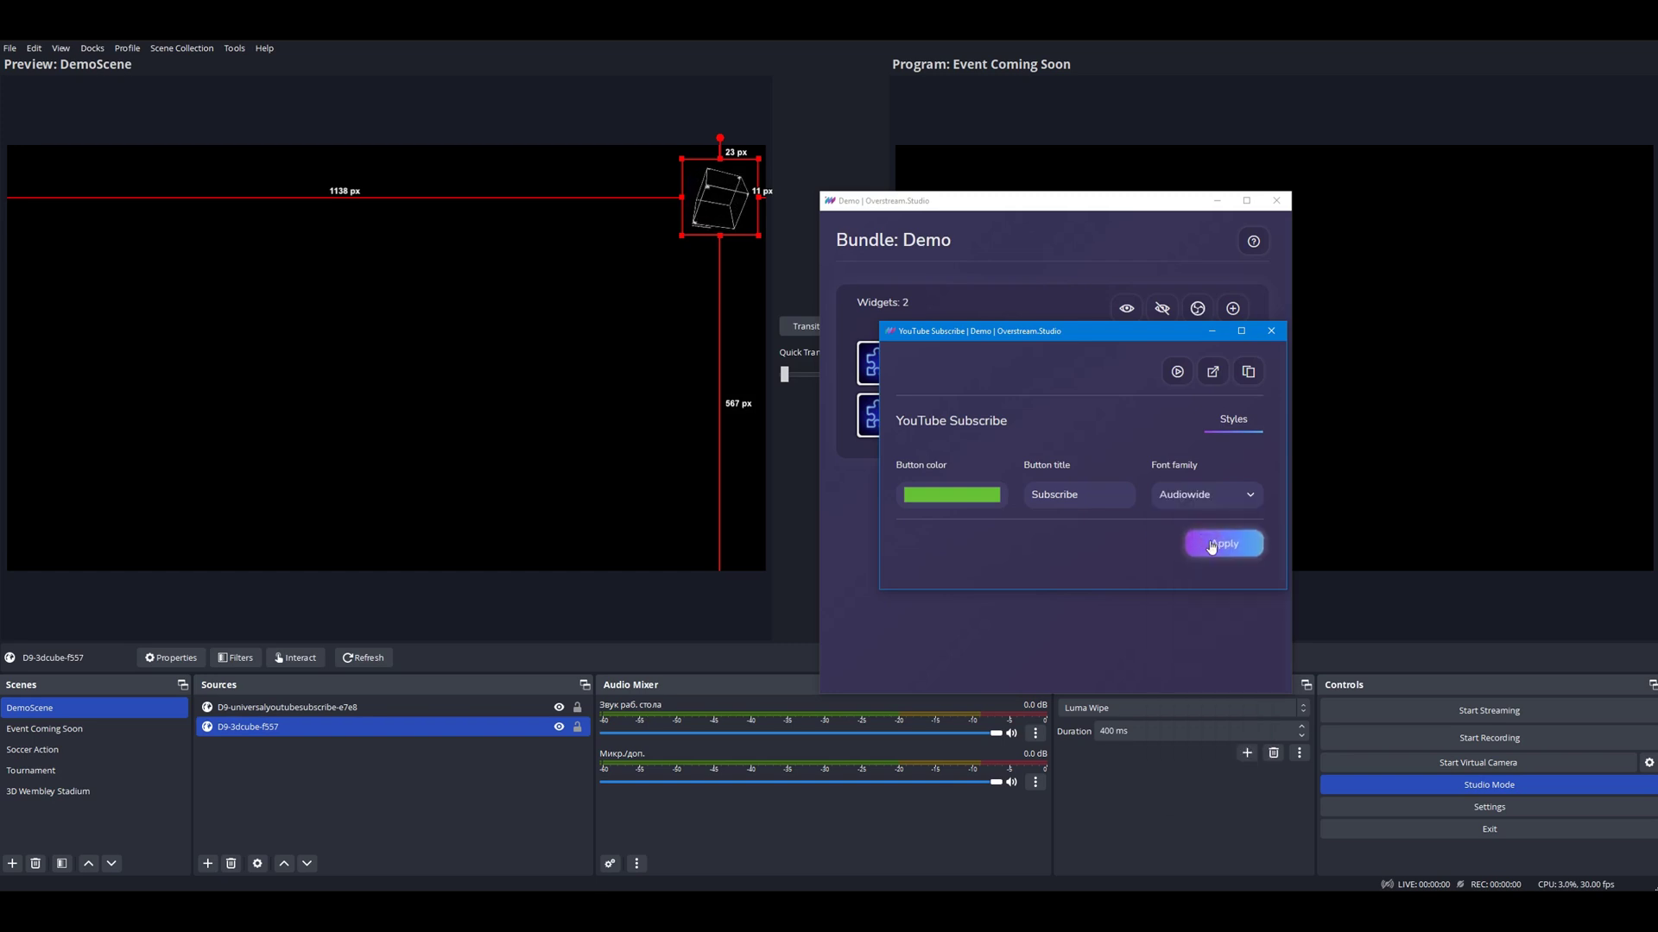
pyautogui.click(1177, 373)
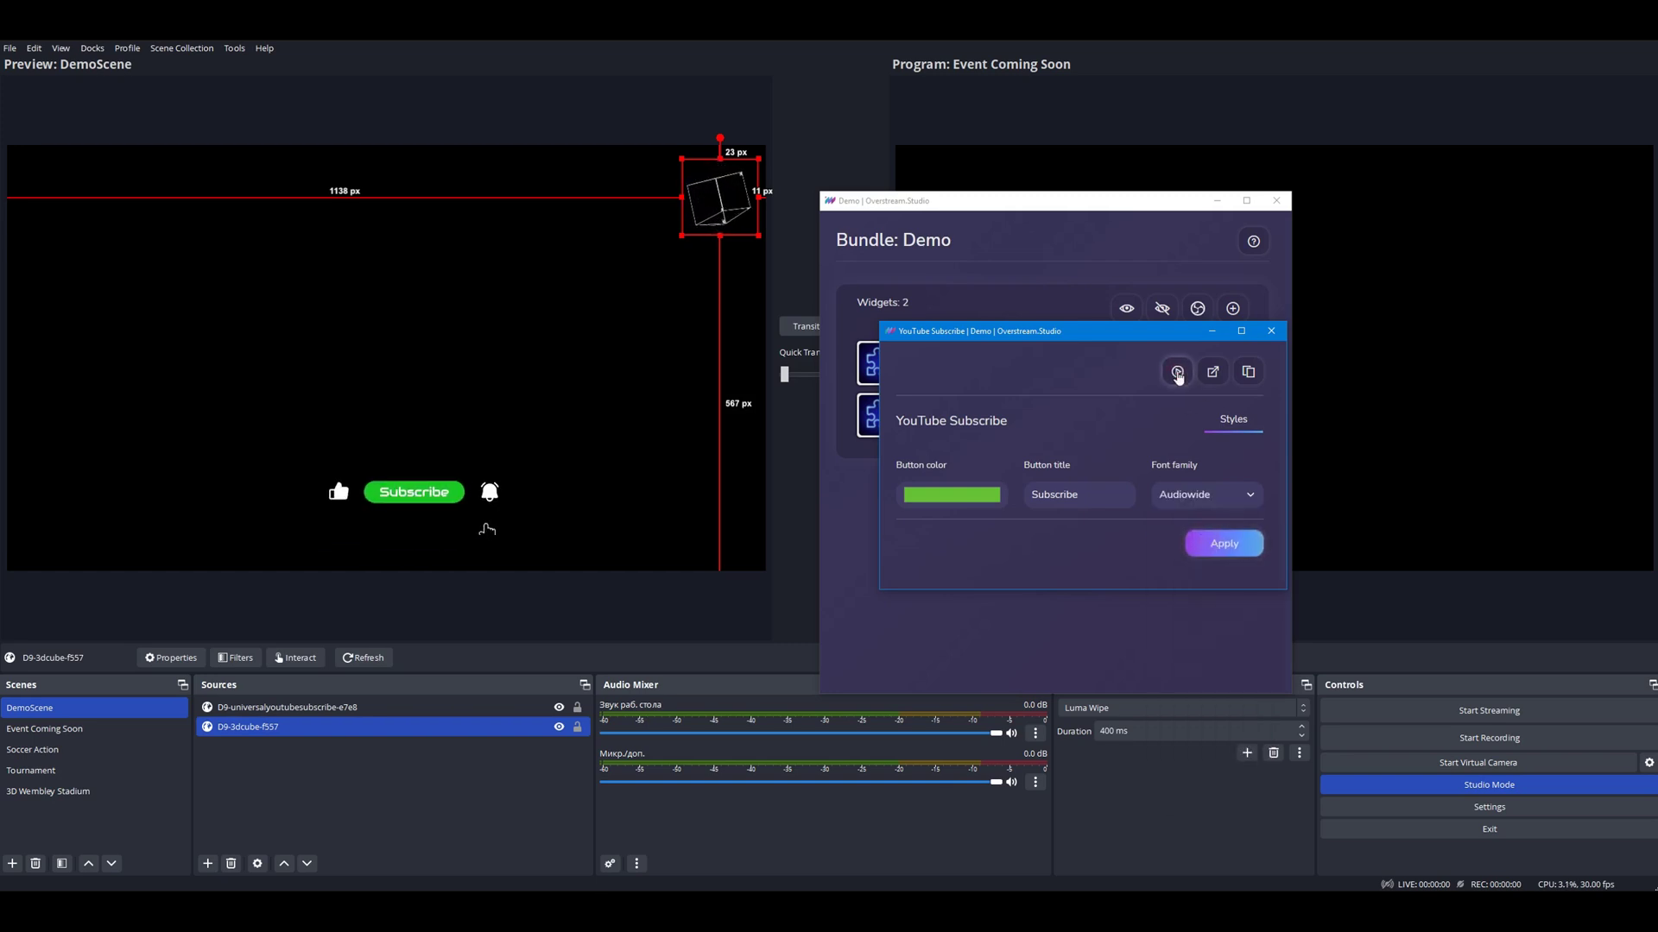
pyautogui.click(1271, 331)
# Step: Set the 3D Cube's Z-axis rotation to 0
pyautogui.click(1120, 364)
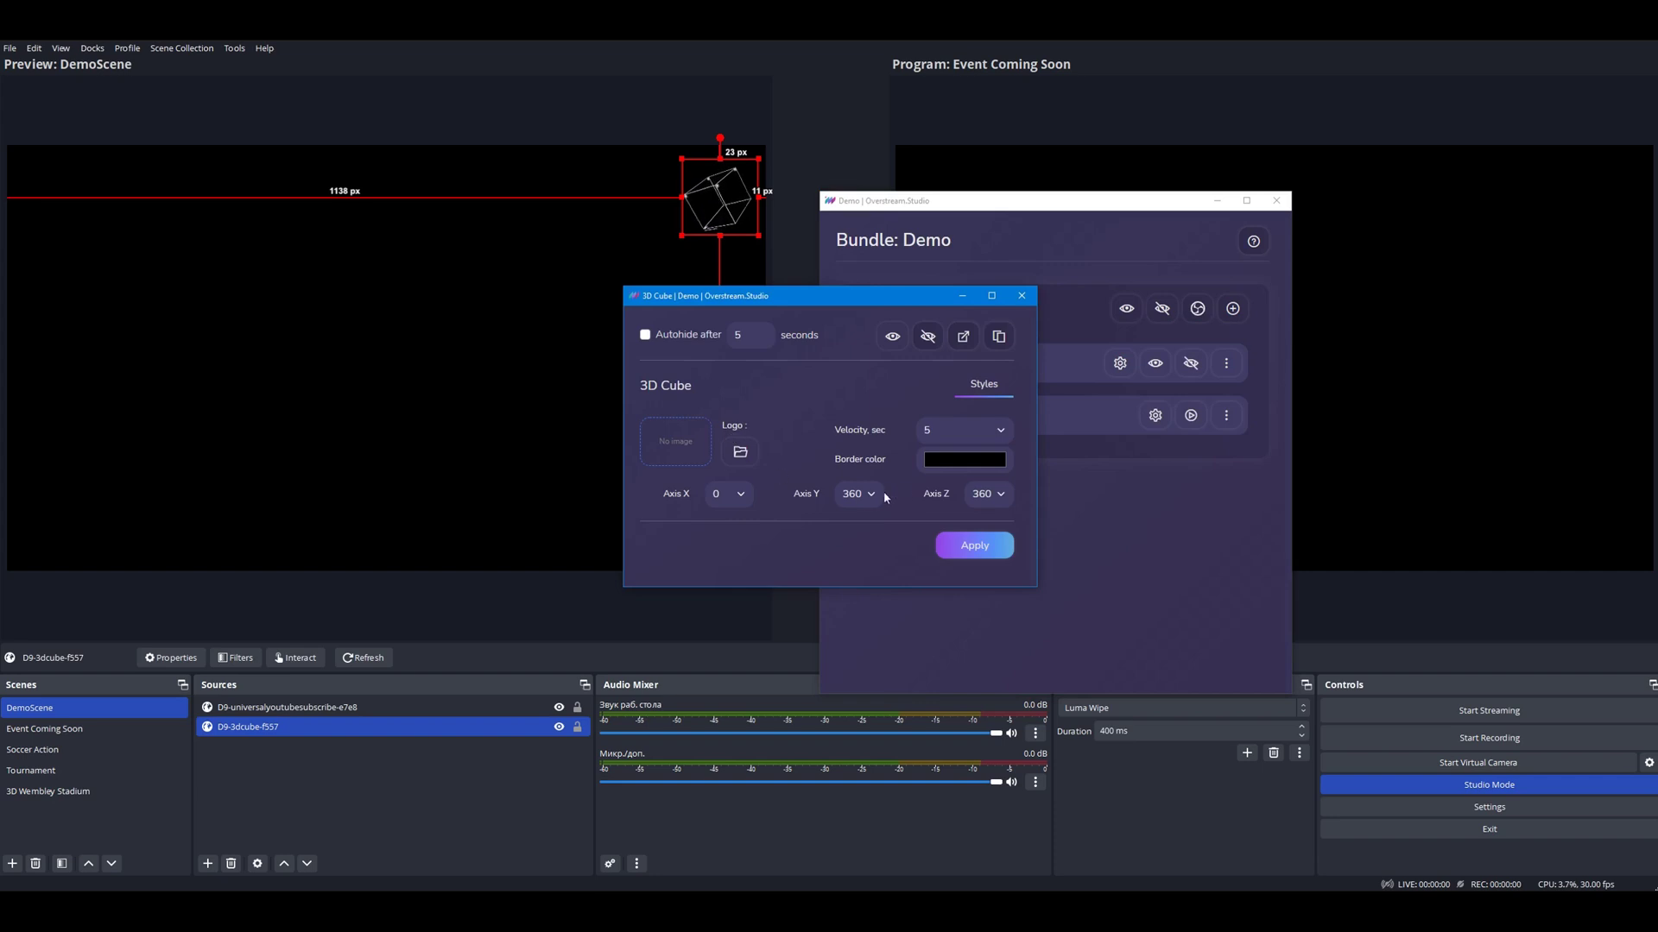
pyautogui.click(980, 499)
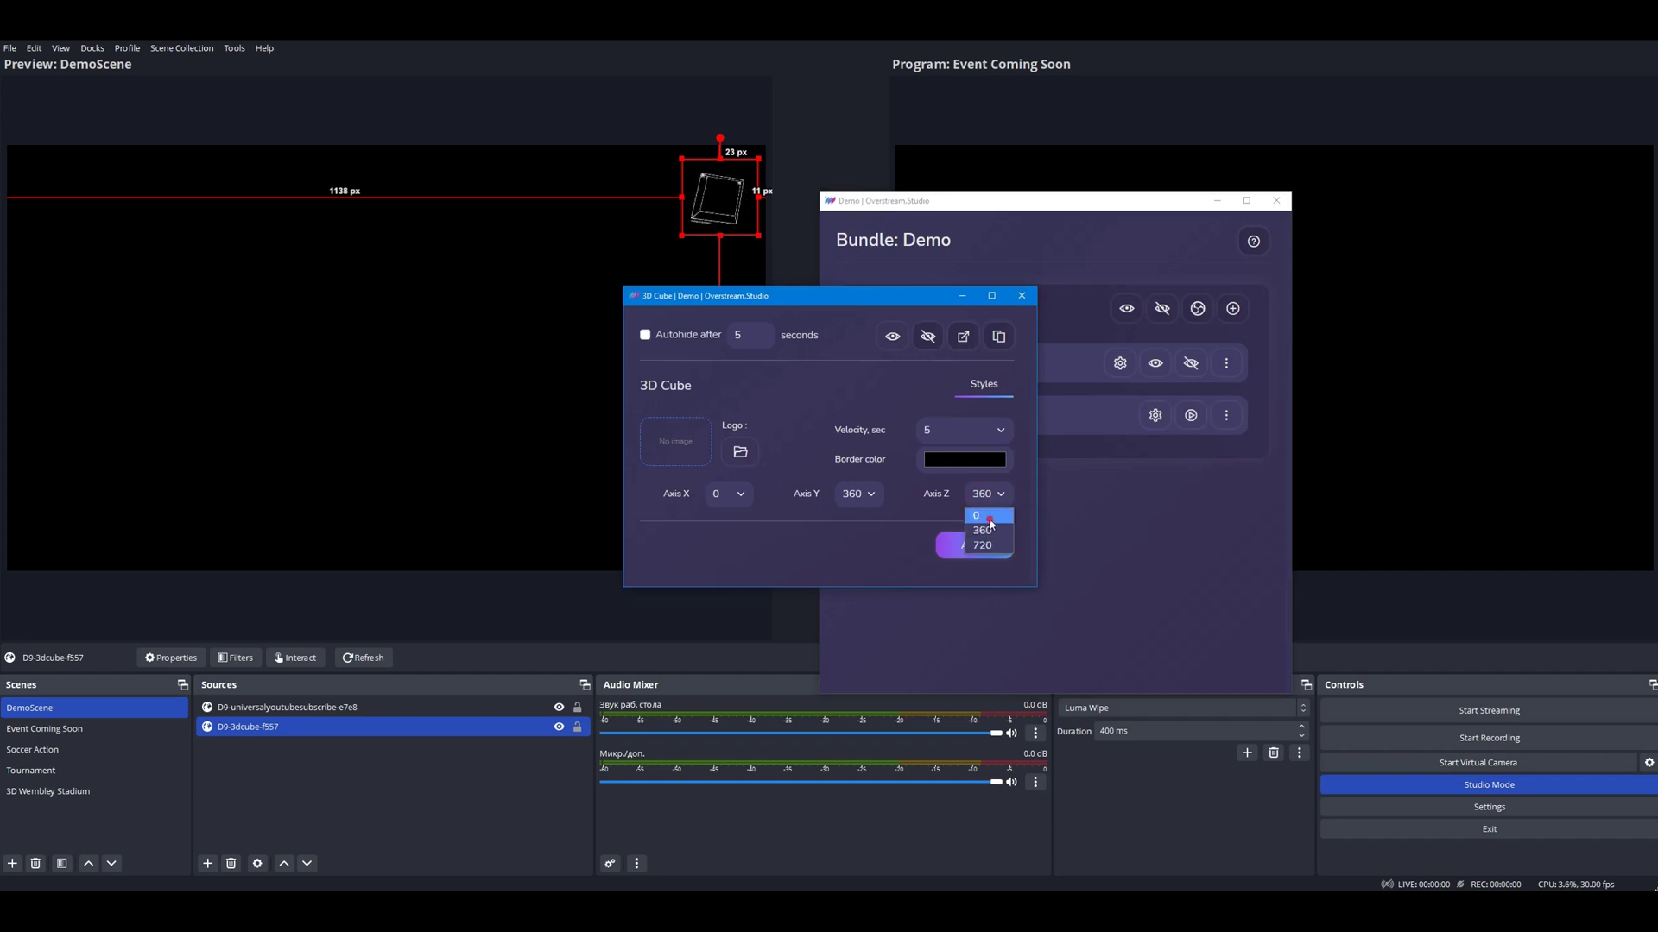
pyautogui.click(989, 518)
pyautogui.click(969, 552)
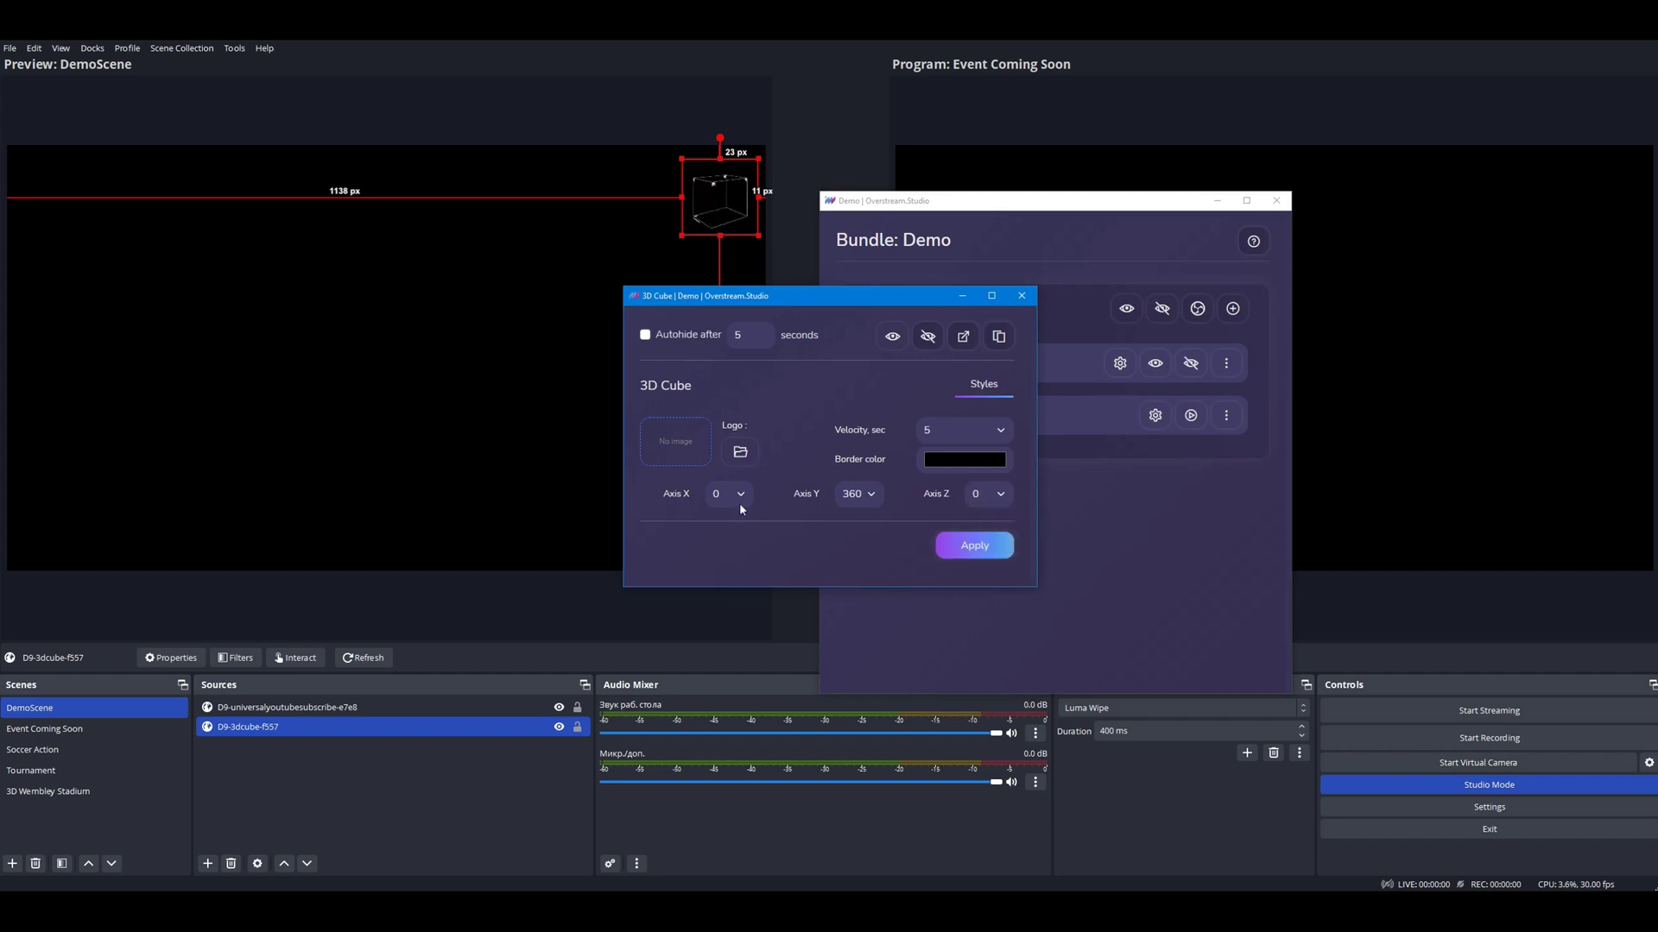
# Step: Put logo-basketball-2.png on the cube faces, apply it, and close the settings windows
pyautogui.click(740, 454)
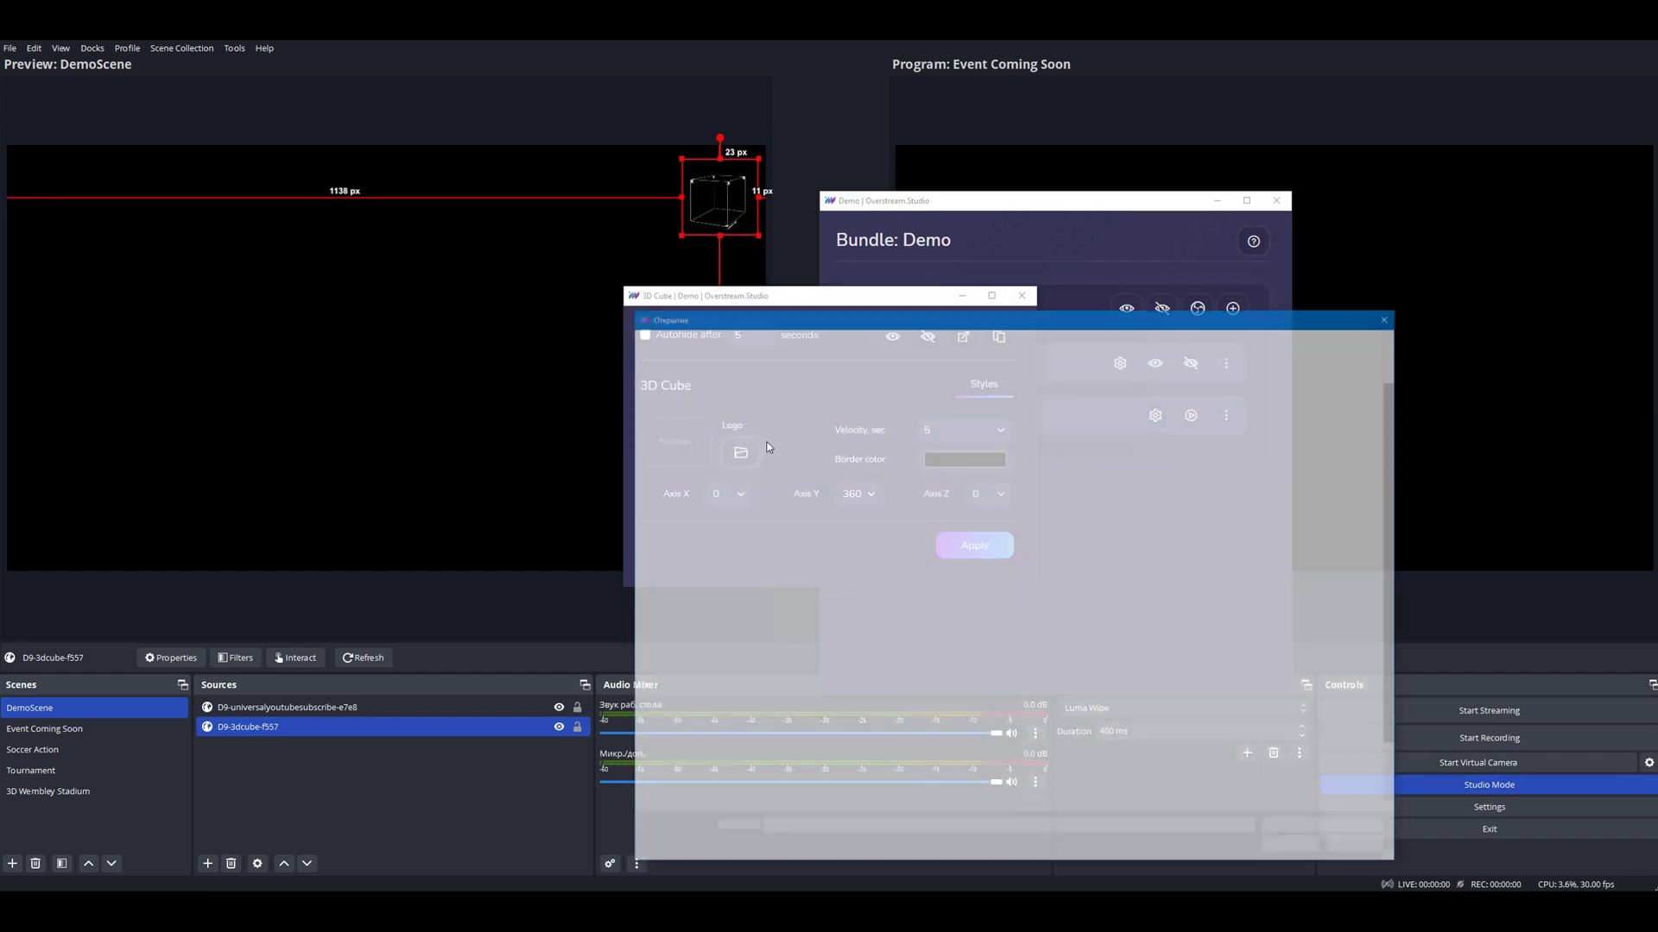
pyautogui.click(920, 613)
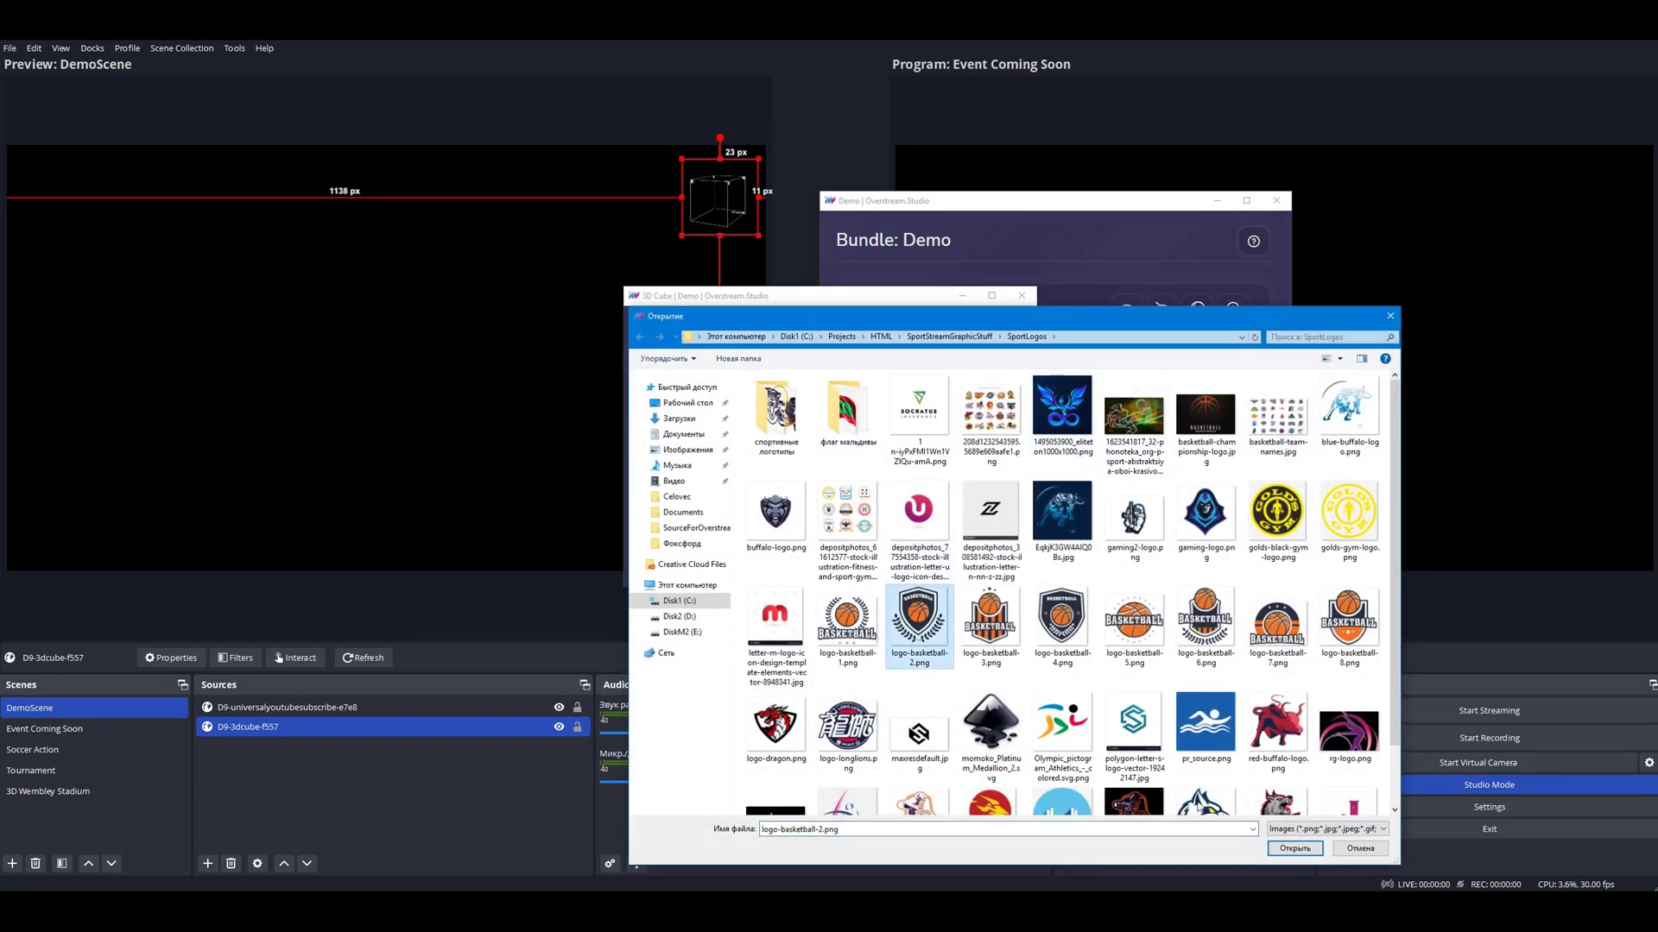
pyautogui.click(1295, 849)
pyautogui.click(960, 546)
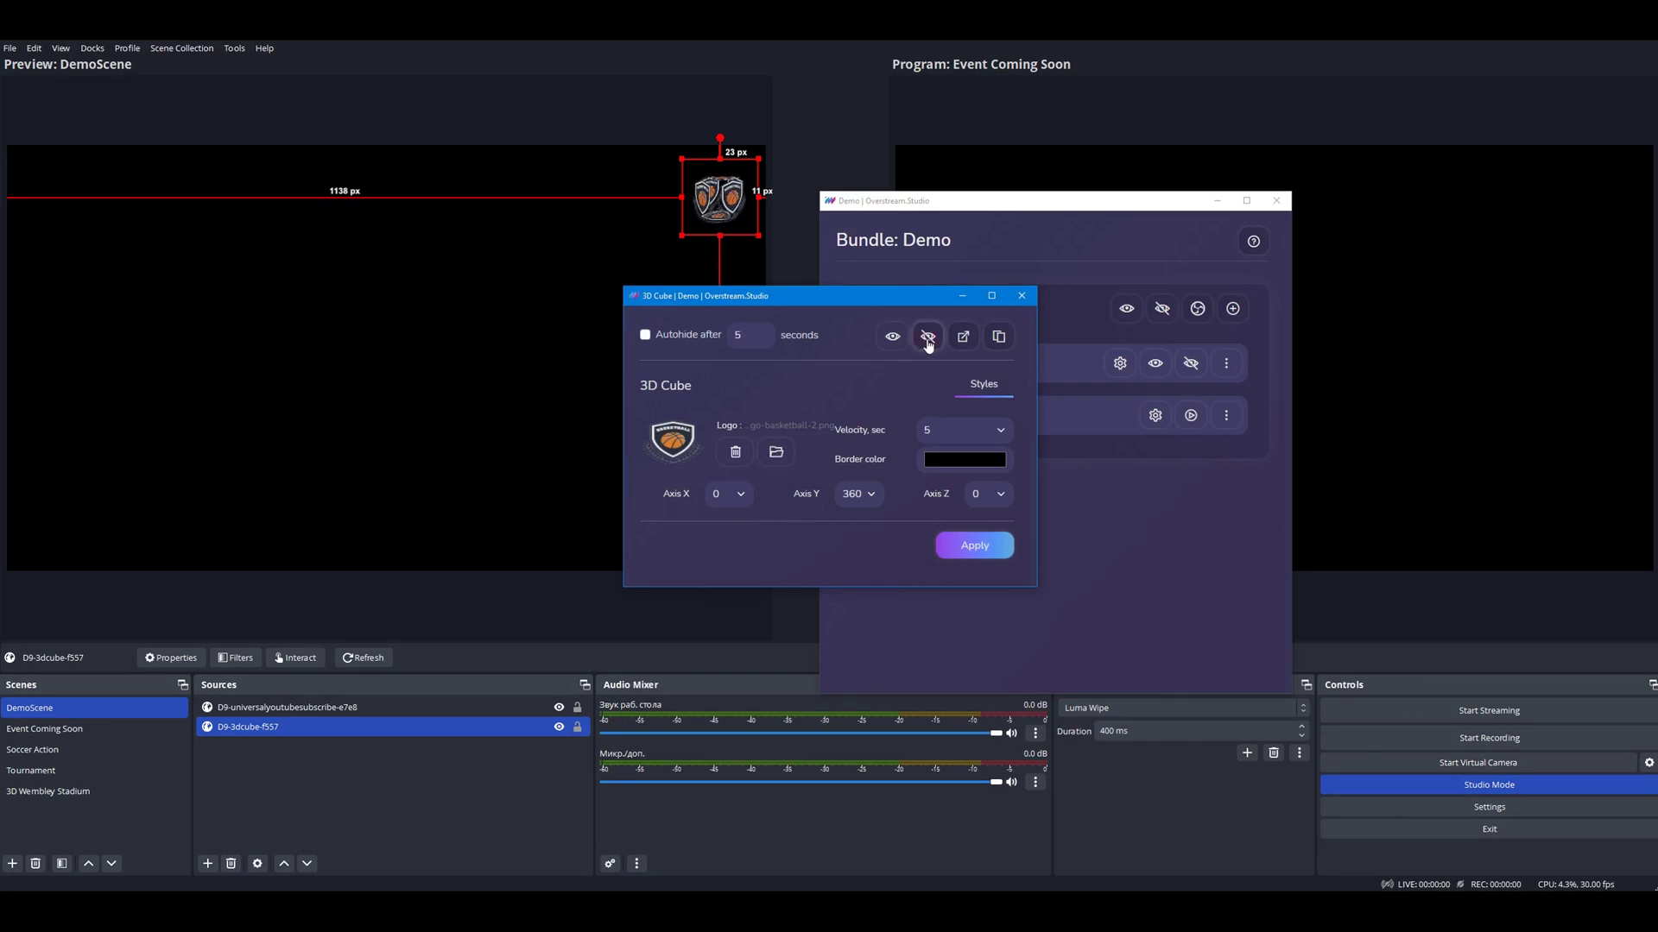
pyautogui.click(893, 336)
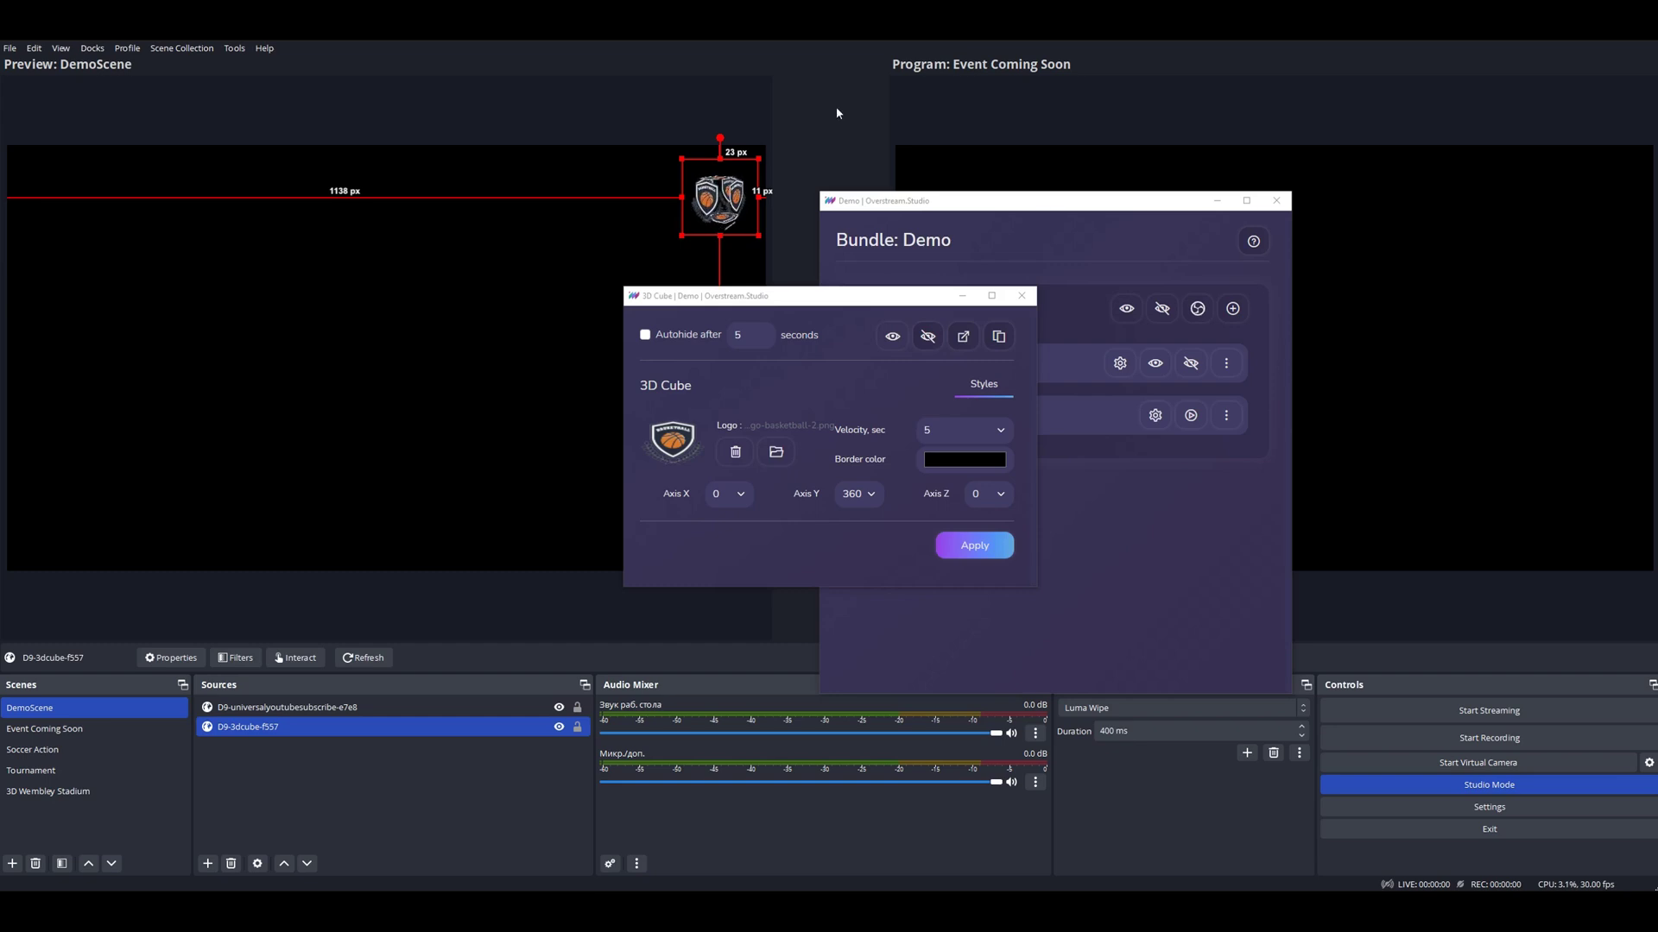
pyautogui.moveTo(851, 297); pyautogui.dragTo(793, 306)
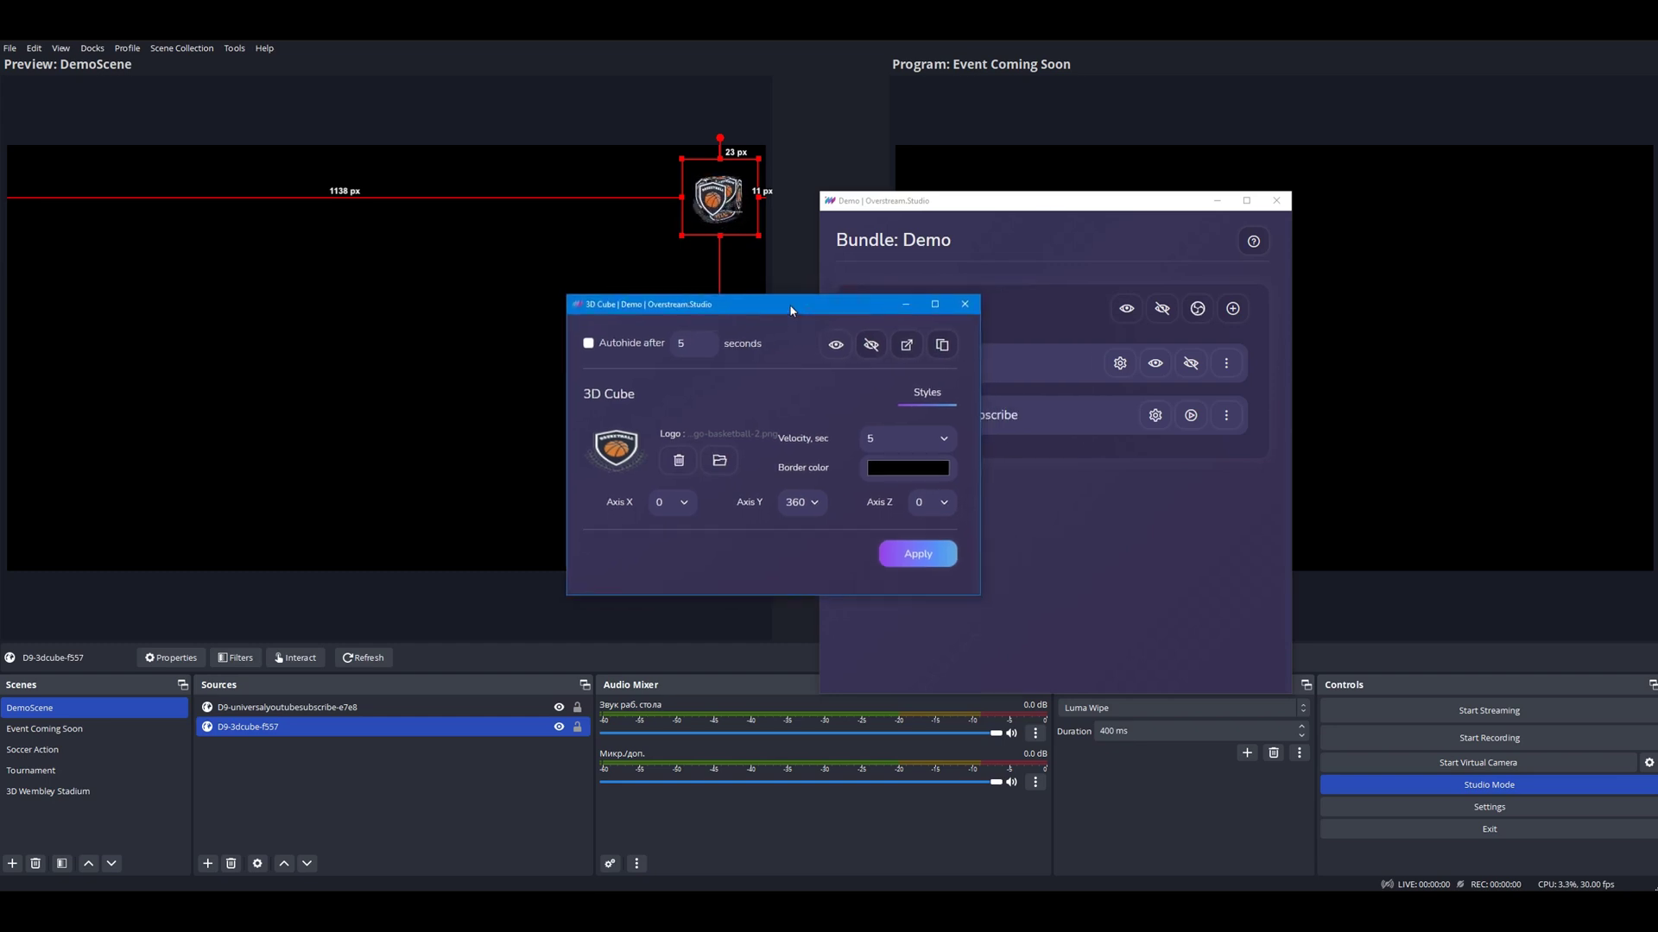
pyautogui.click(966, 304)
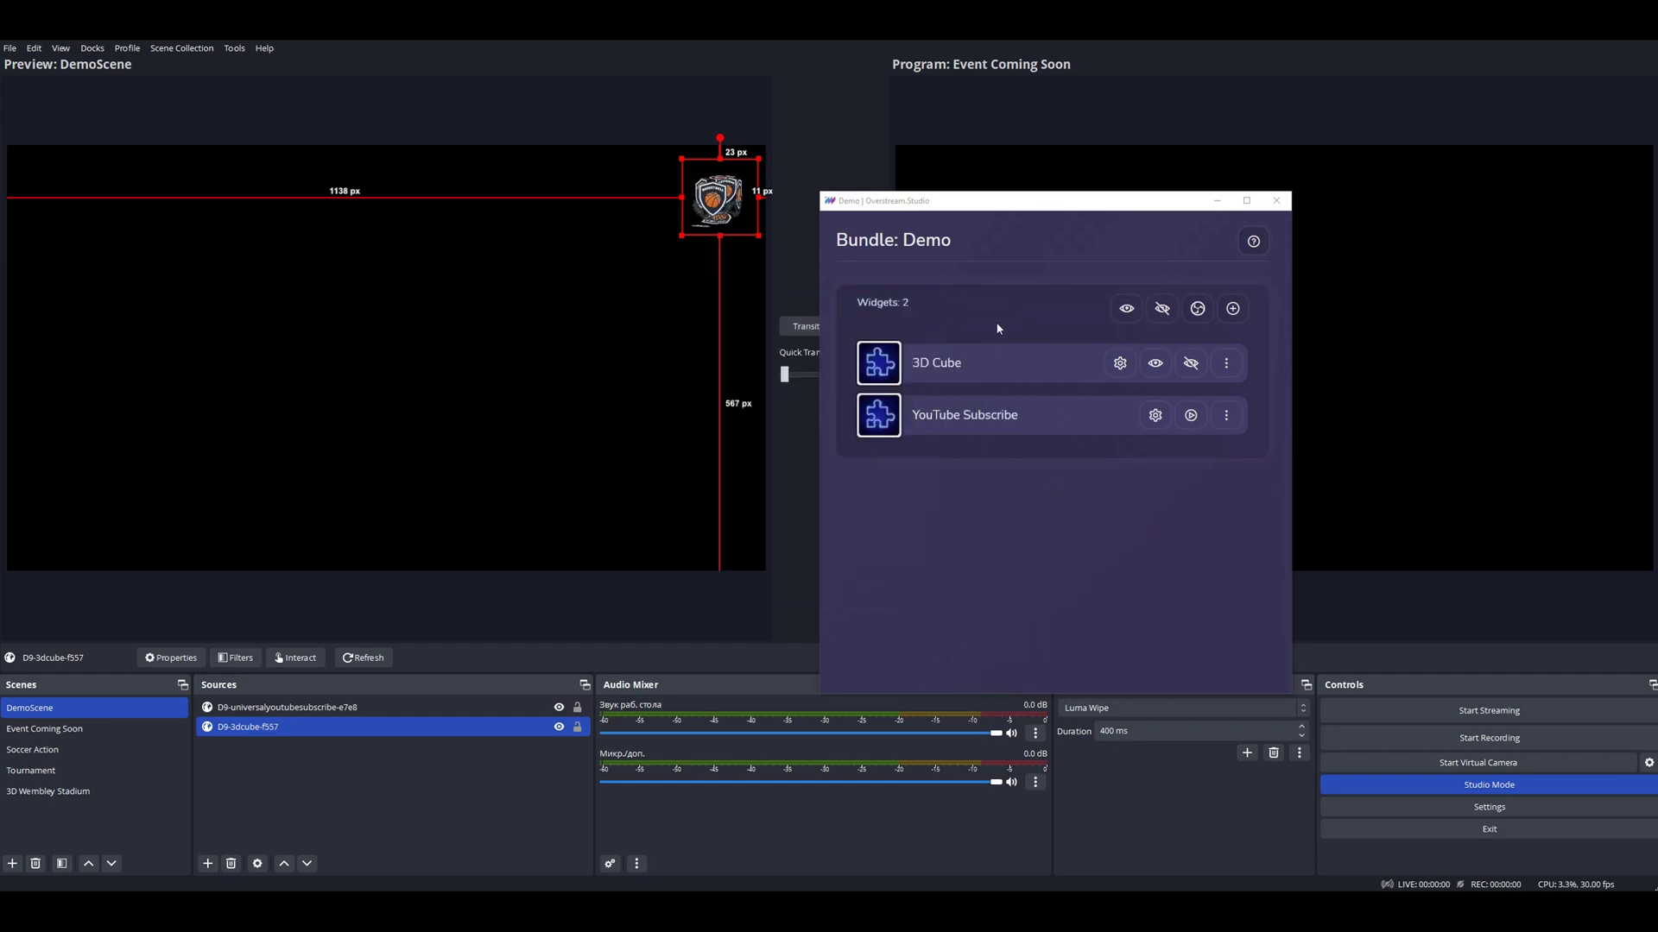
pyautogui.click(1276, 200)
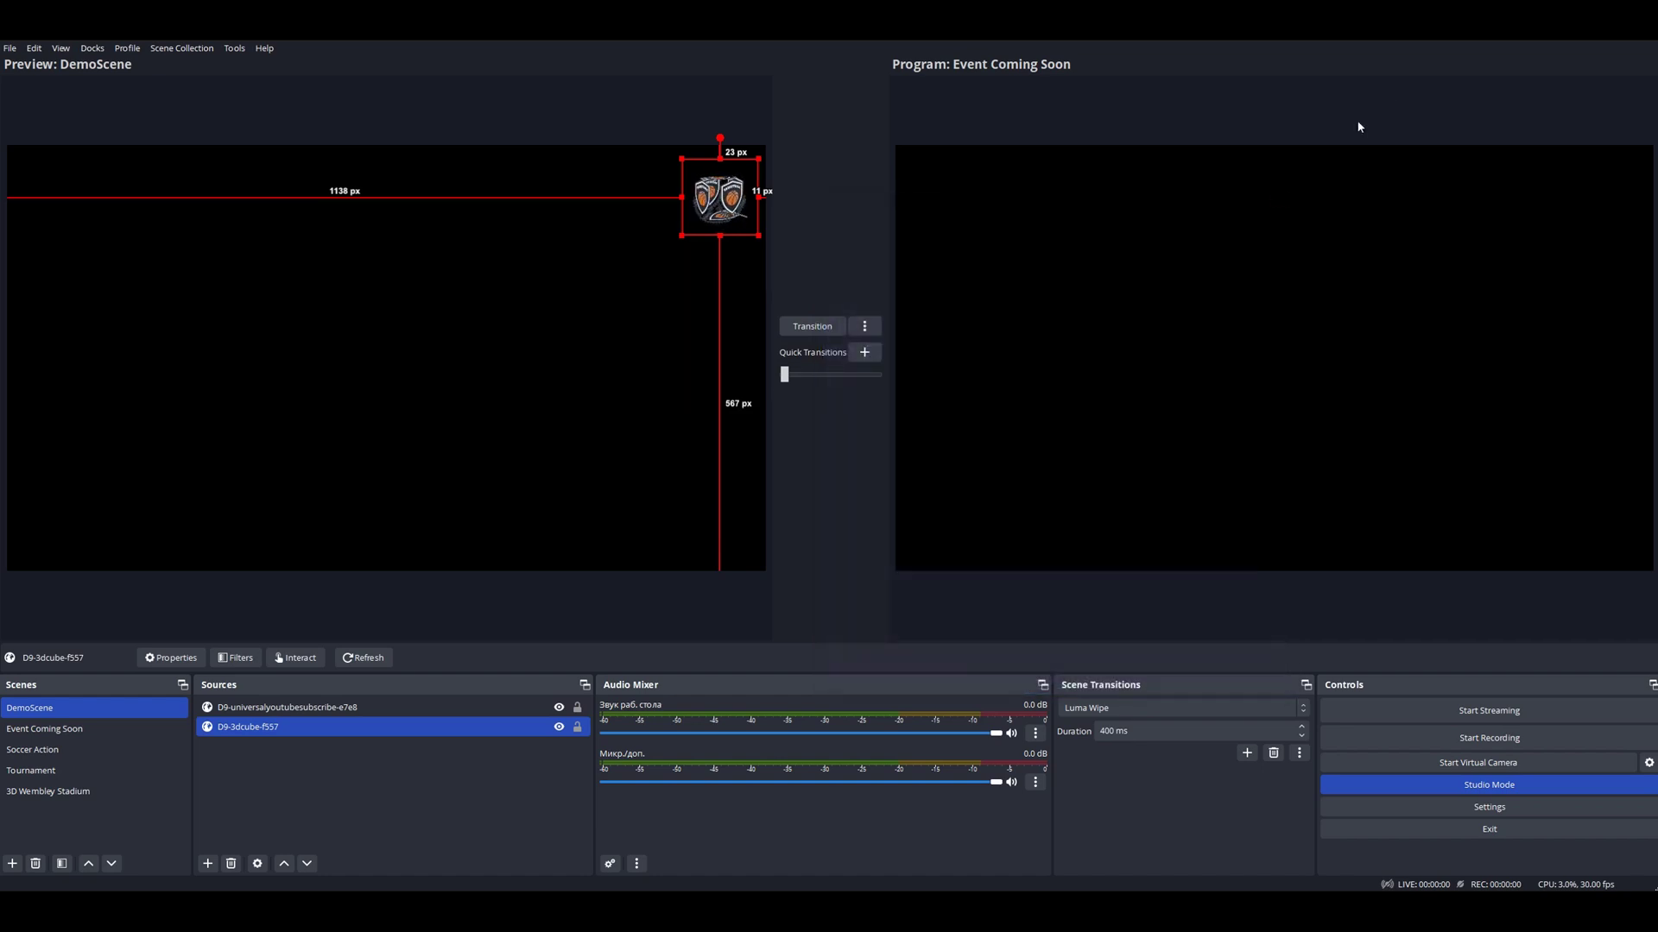